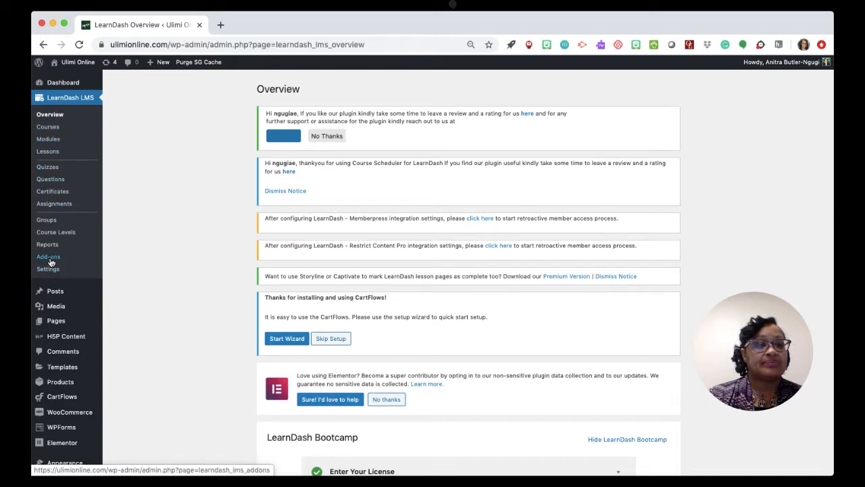
# Open the Sandbox course from the LearnDash courses list and show its course builder.
pyautogui.scroll(-5, 54, 297)
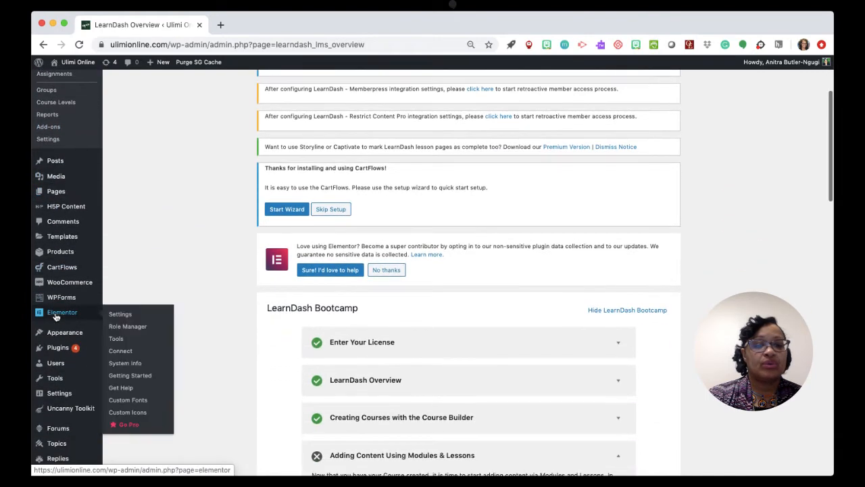
pyautogui.scroll(3, 56, 316)
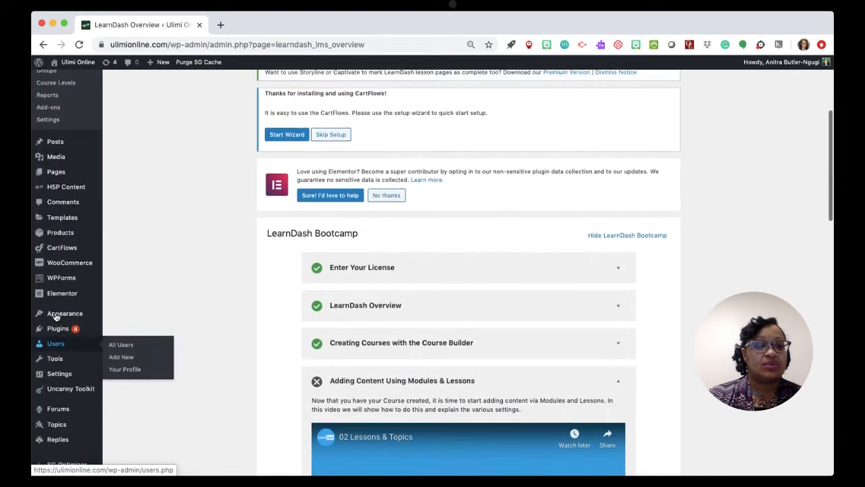
pyautogui.scroll(5, 56, 316)
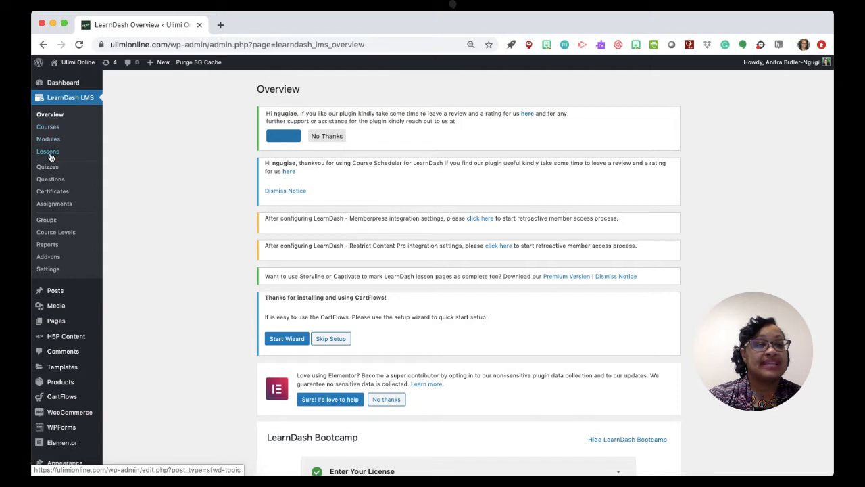
pyautogui.click(51, 128)
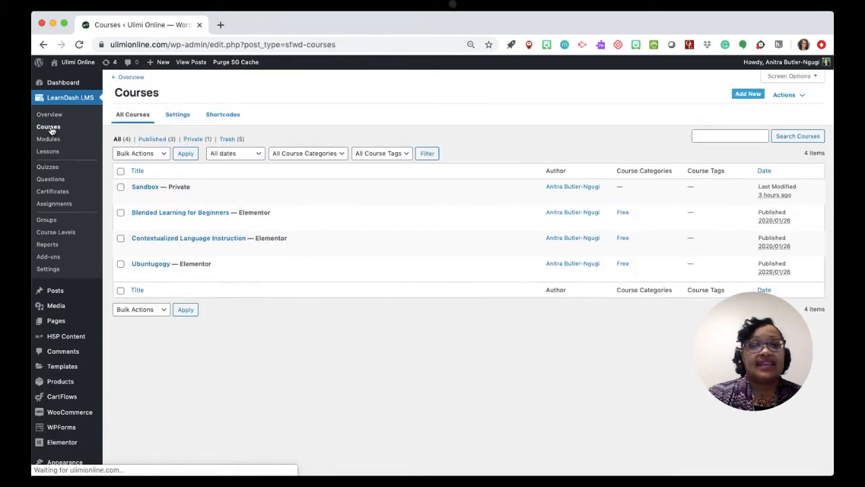
pyautogui.moveTo(151, 189)
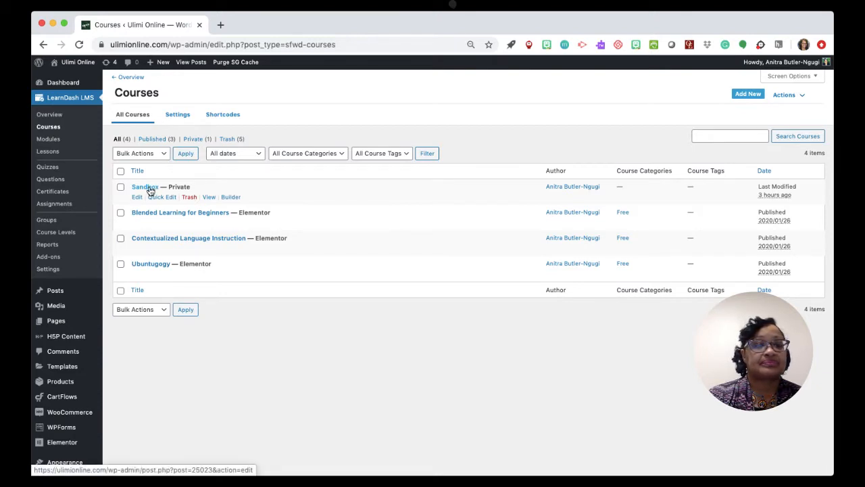
pyautogui.click(151, 189)
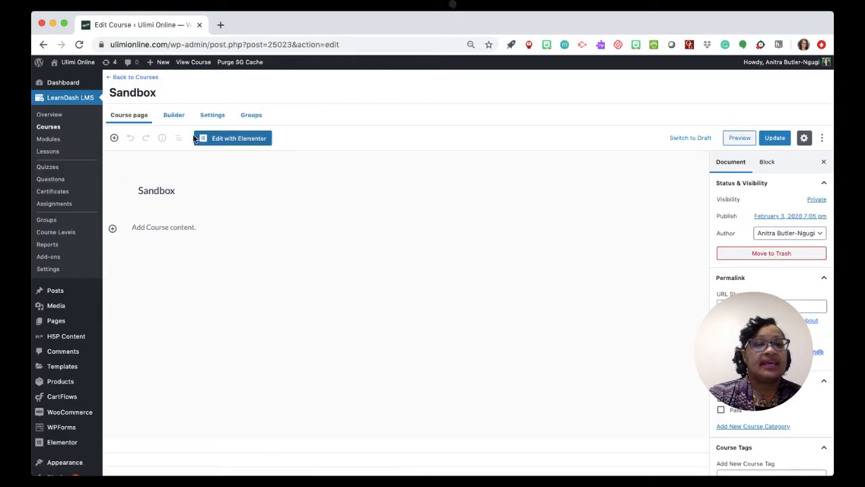
pyautogui.click(174, 117)
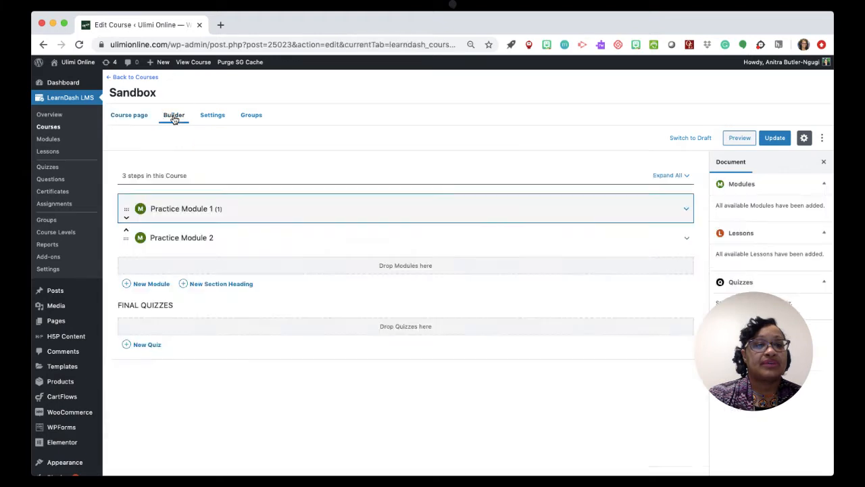
# Expand Practice Module 1 and open Practice Sandbox Lesson 1 for editing, leaving the course builder without saving.
pyautogui.moveTo(216, 210)
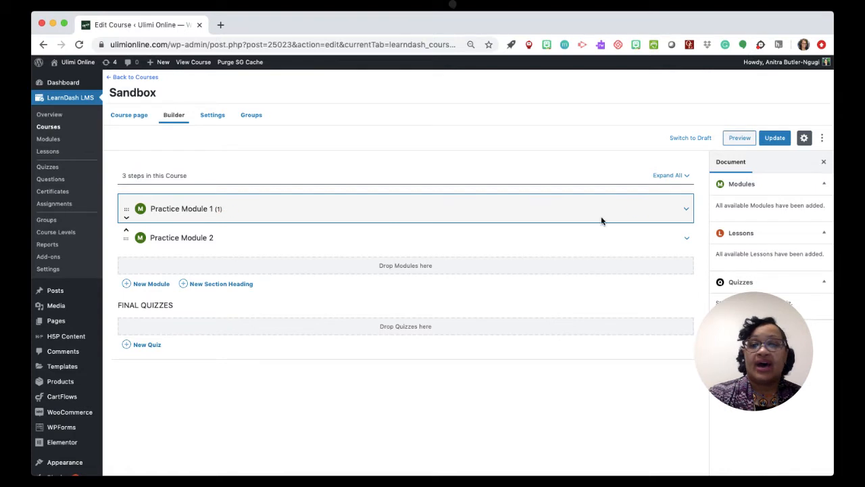
pyautogui.click(686, 211)
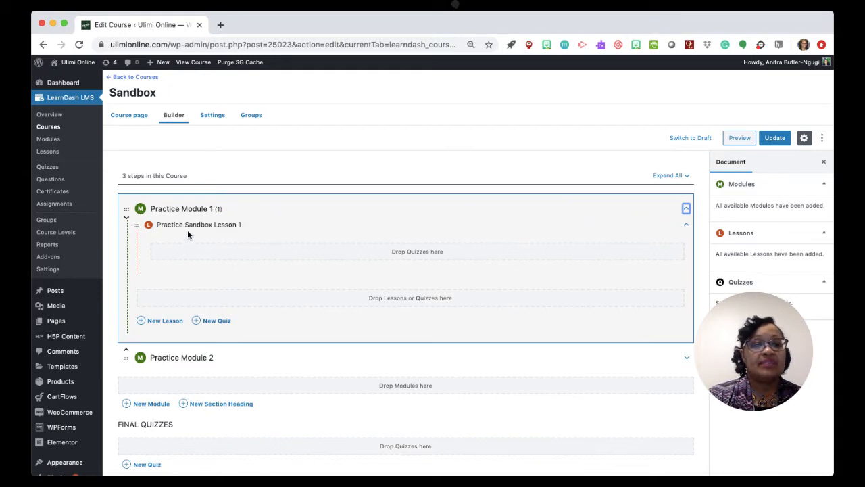
pyautogui.click(247, 228)
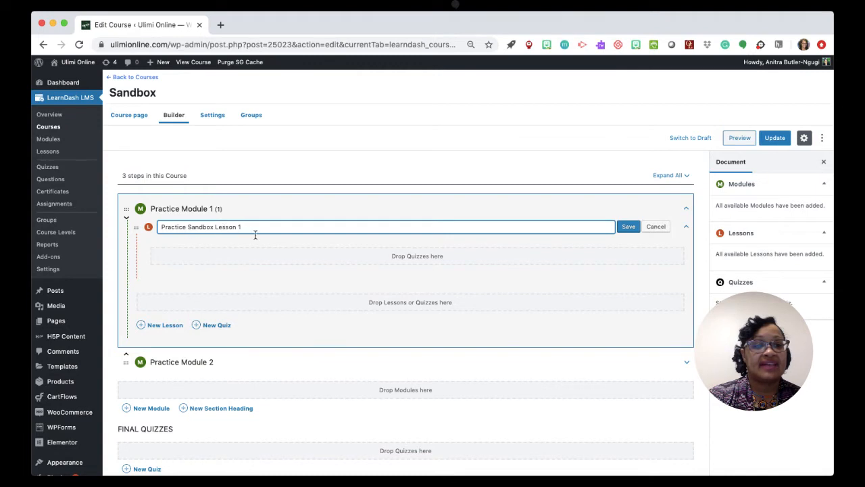
pyautogui.click(656, 228)
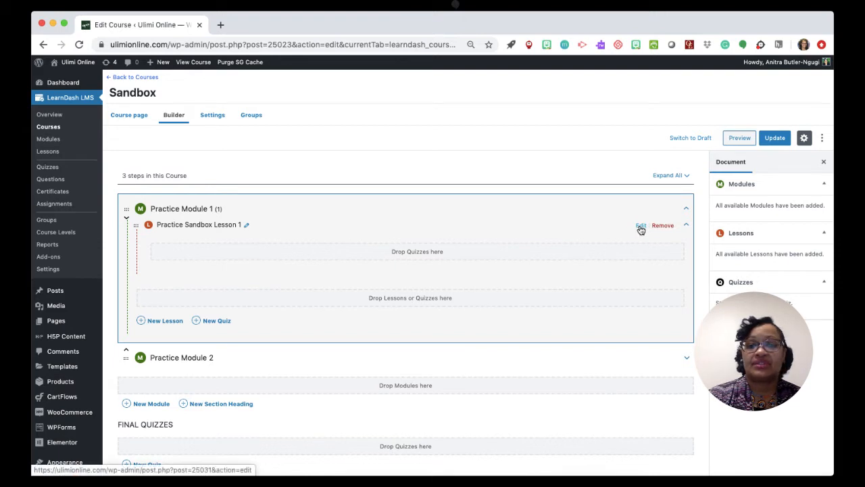
pyautogui.click(641, 226)
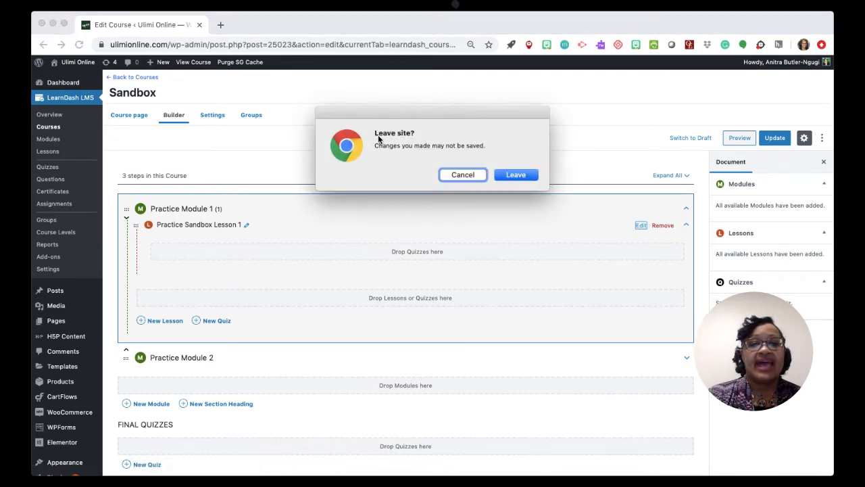
pyautogui.click(518, 175)
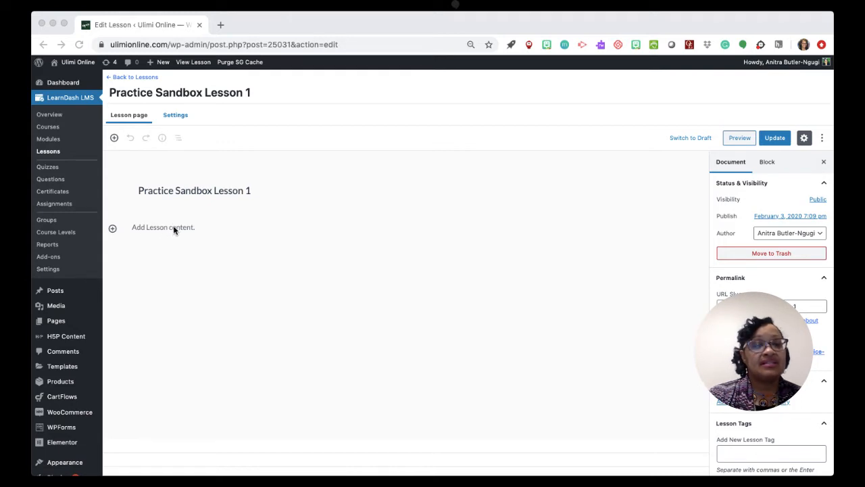
# Examine the block types and categories available for adding content to the lesson, without inserting any.
pyautogui.click(112, 229)
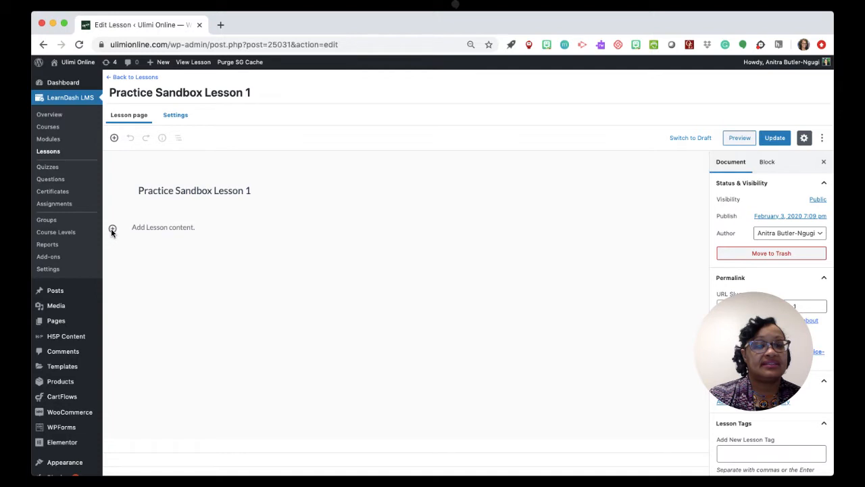
pyautogui.click(113, 230)
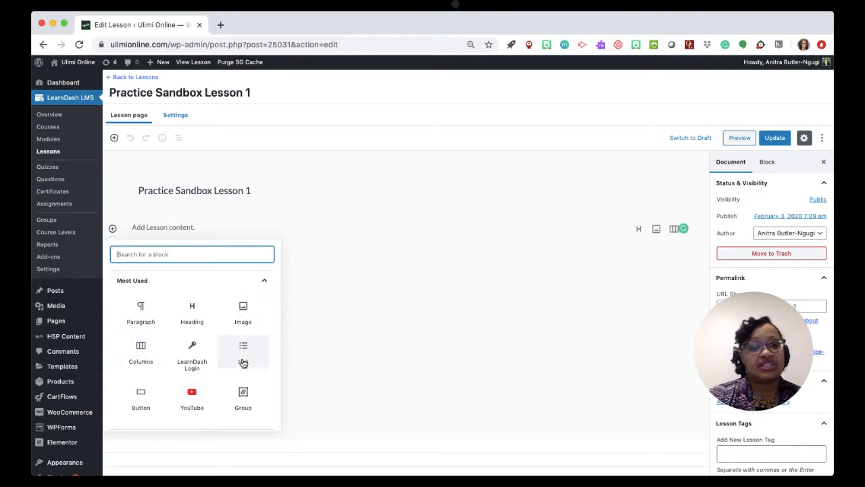
pyautogui.scroll(-5, 243, 358)
pyautogui.scroll(-2, 243, 362)
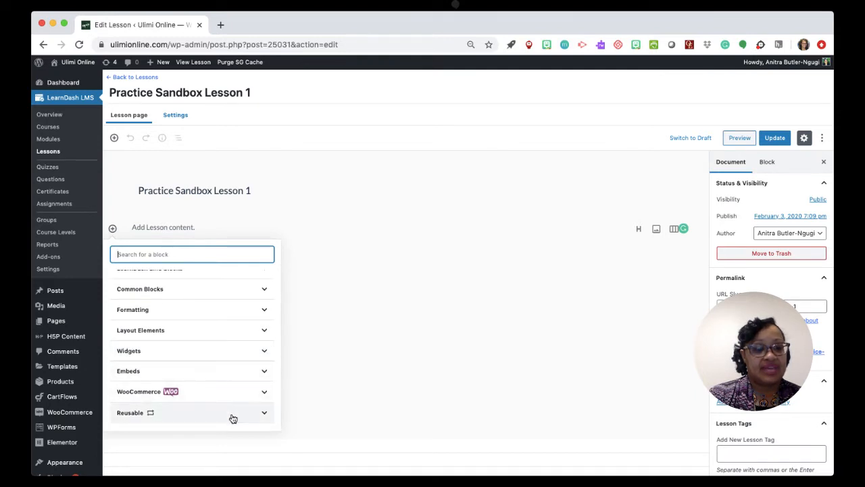
pyautogui.scroll(2, 234, 336)
pyautogui.scroll(4, 235, 336)
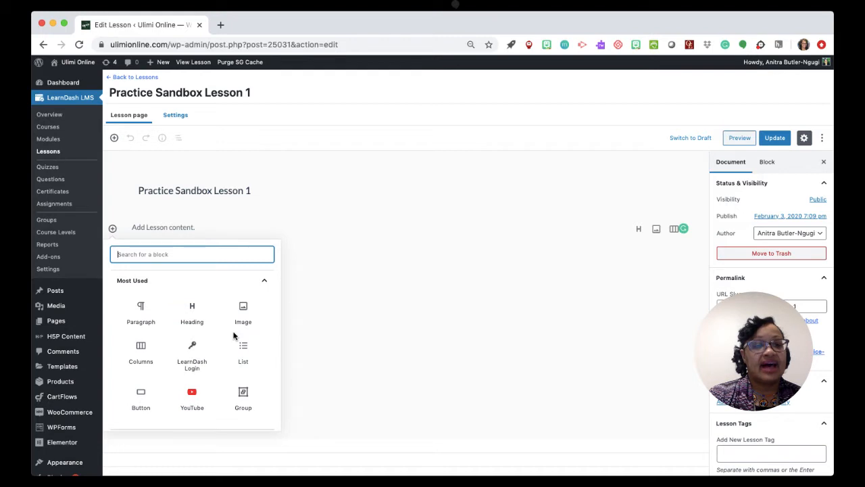
pyautogui.click(113, 229)
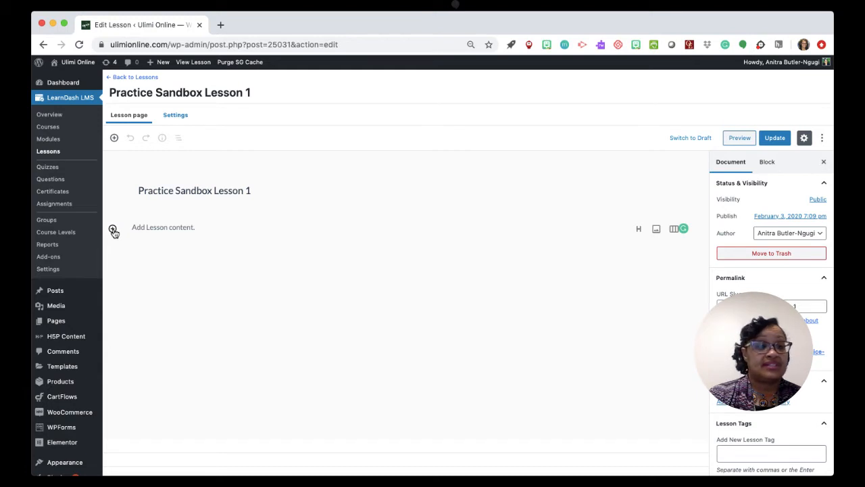
# Open the list of all H5P content and examine the existing entry's details.
pyautogui.moveTo(54, 338)
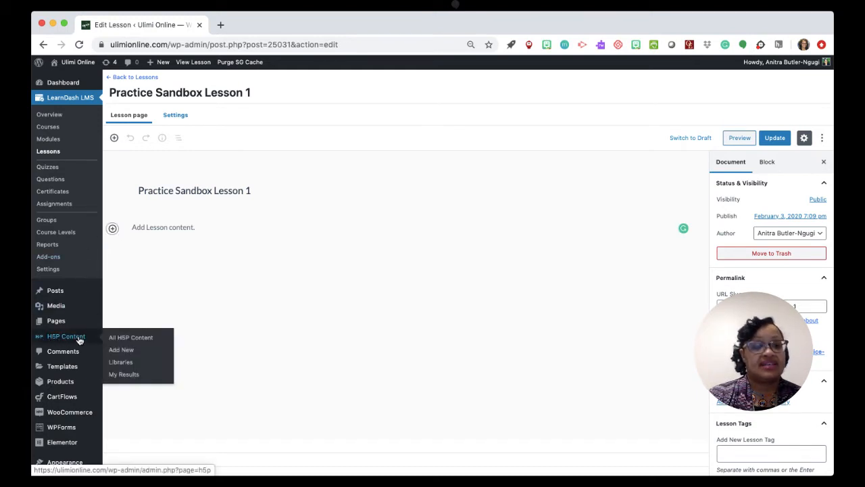
pyautogui.click(132, 339)
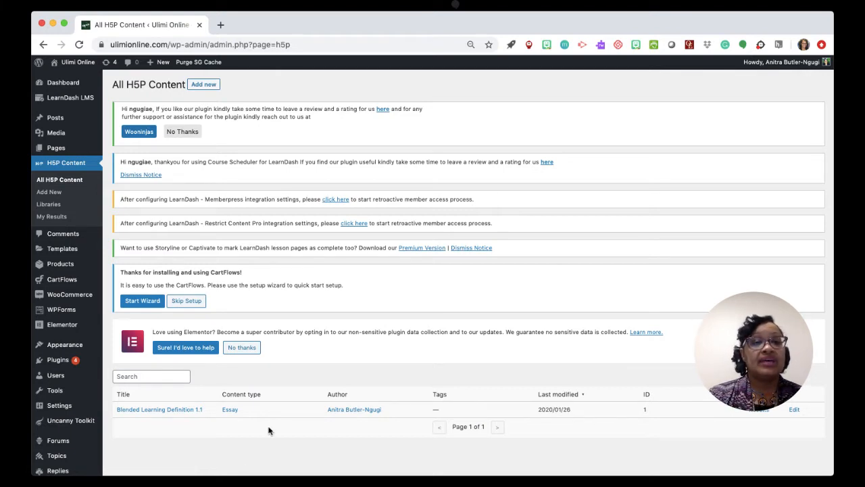
pyautogui.scroll(-2, 270, 431)
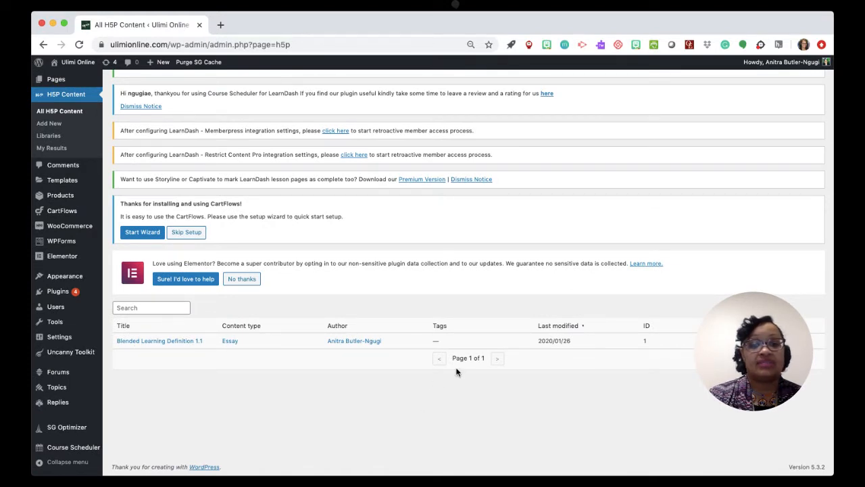
pyautogui.moveTo(488, 333); pyautogui.dragTo(659, 376)
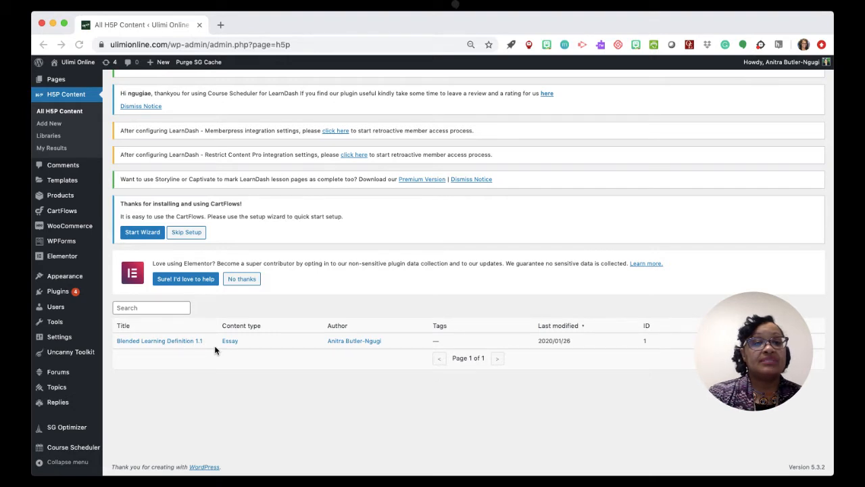
pyautogui.scroll(3, 215, 350)
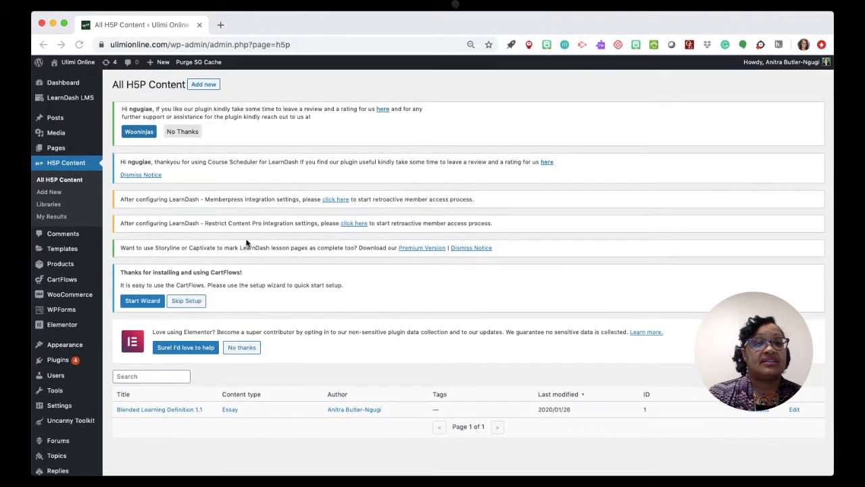
# Start a new H5P content item and bring up the content type selection.
pyautogui.click(205, 86)
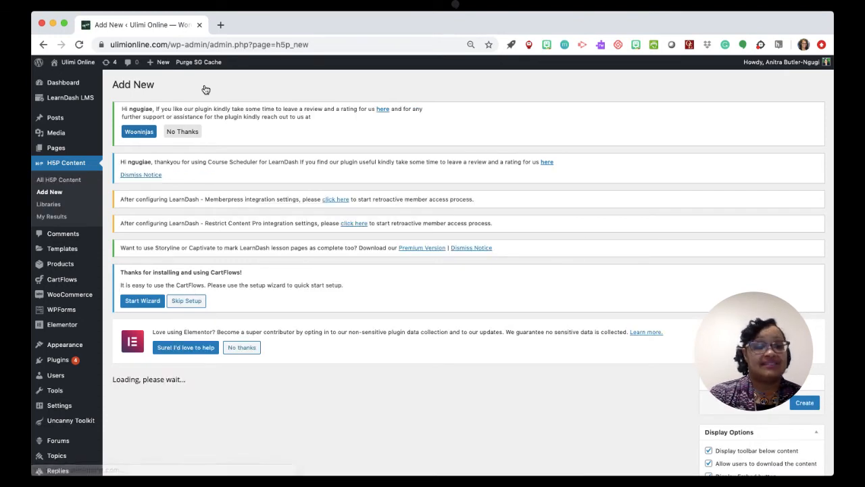
pyautogui.scroll(-5, 258, 254)
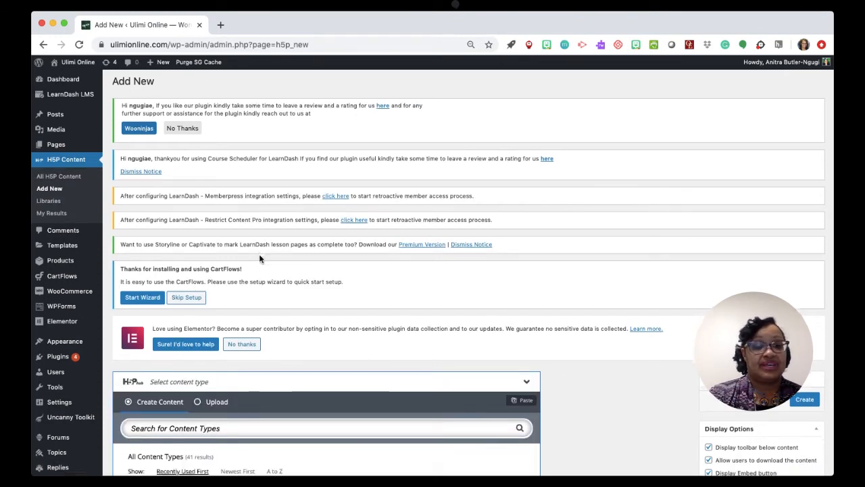
pyautogui.scroll(-3, 260, 254)
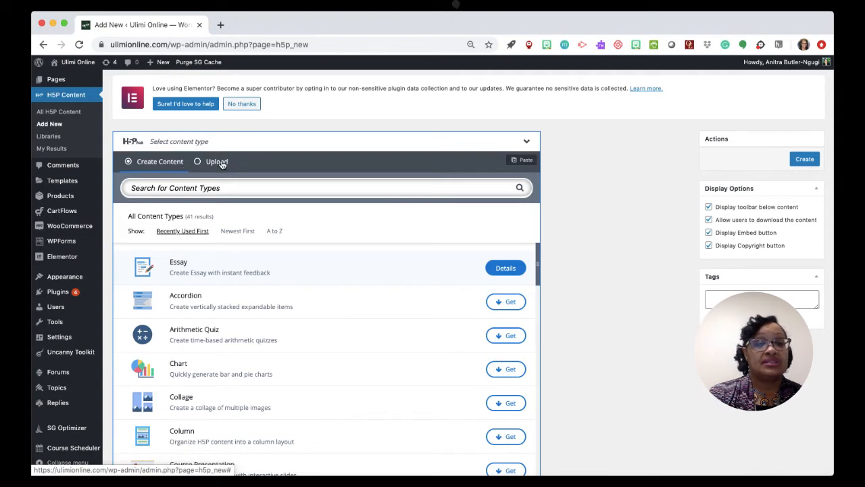
# Examine the available H5P content types and their descriptions, from Essay and Accordion through Flashcards, without choosing one.
pyautogui.scroll(-3, 239, 261)
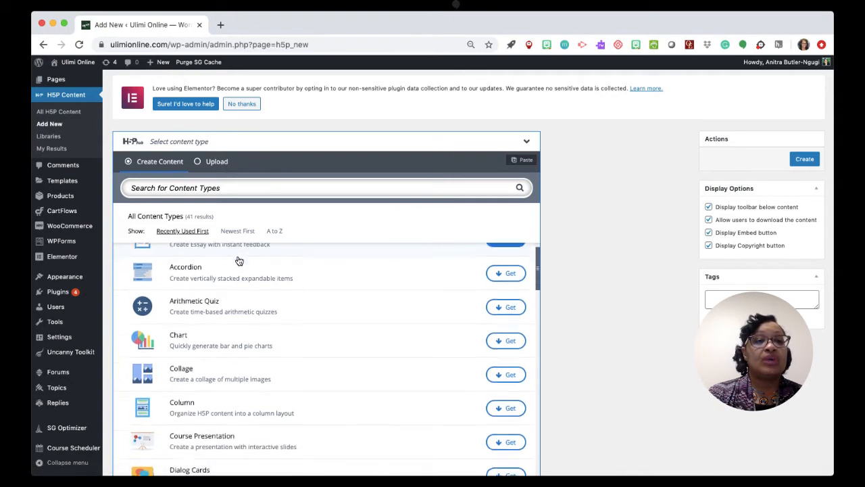
pyautogui.scroll(3, 239, 261)
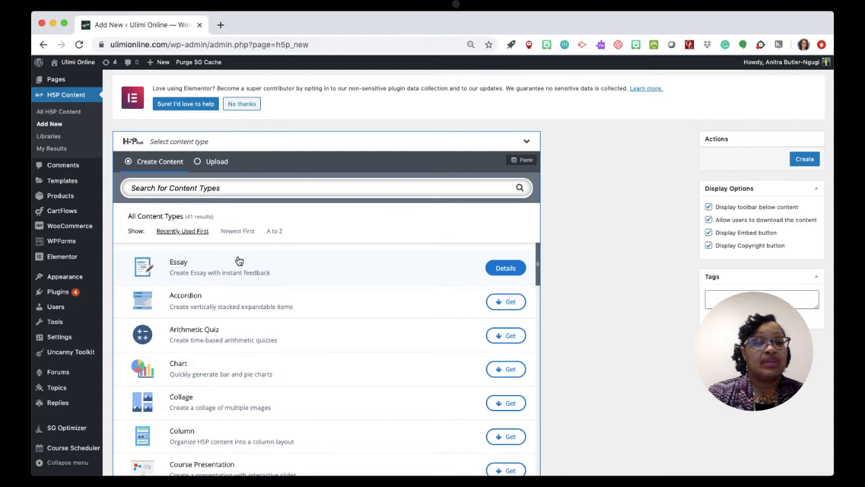
pyautogui.scroll(-3, 239, 261)
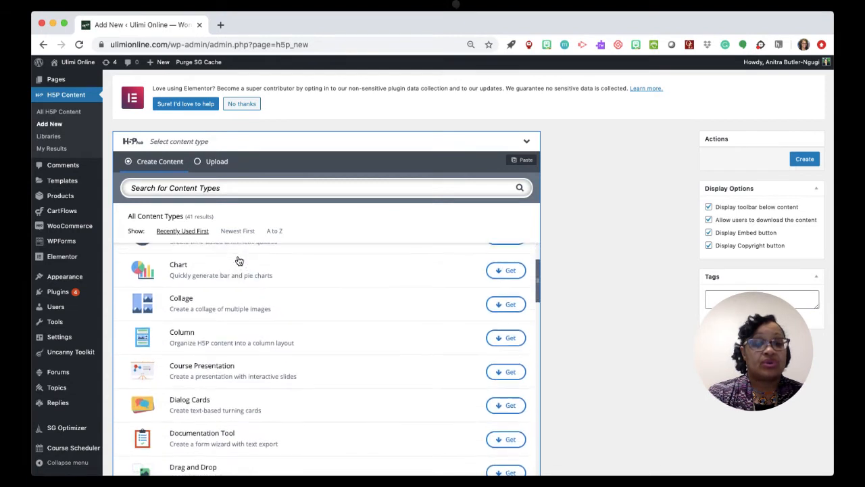
pyautogui.scroll(3, 239, 261)
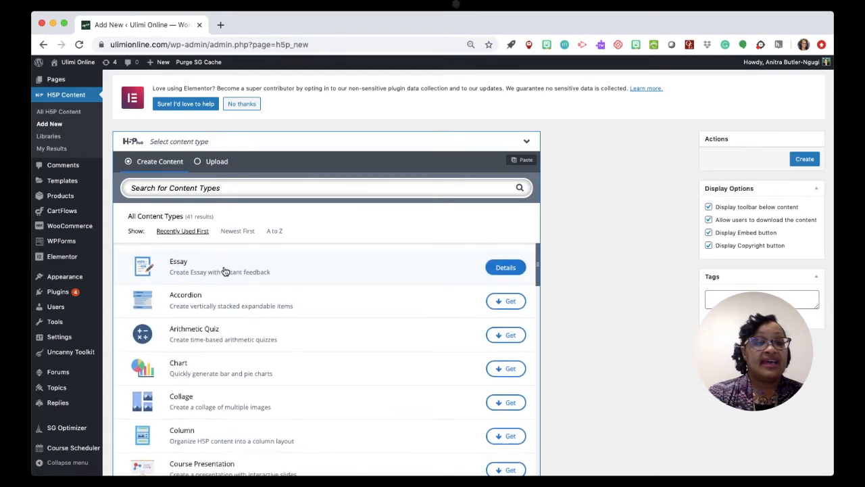
pyautogui.scroll(-1, 225, 271)
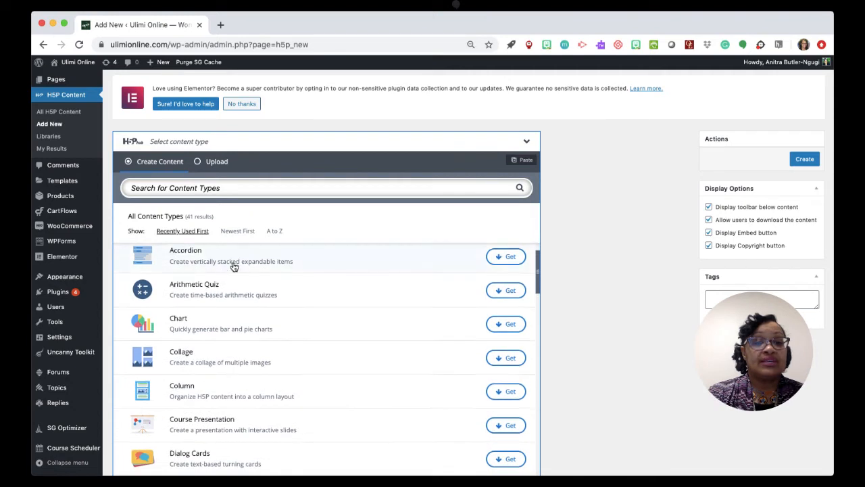
pyautogui.scroll(-1, 240, 268)
pyautogui.scroll(-1, 241, 267)
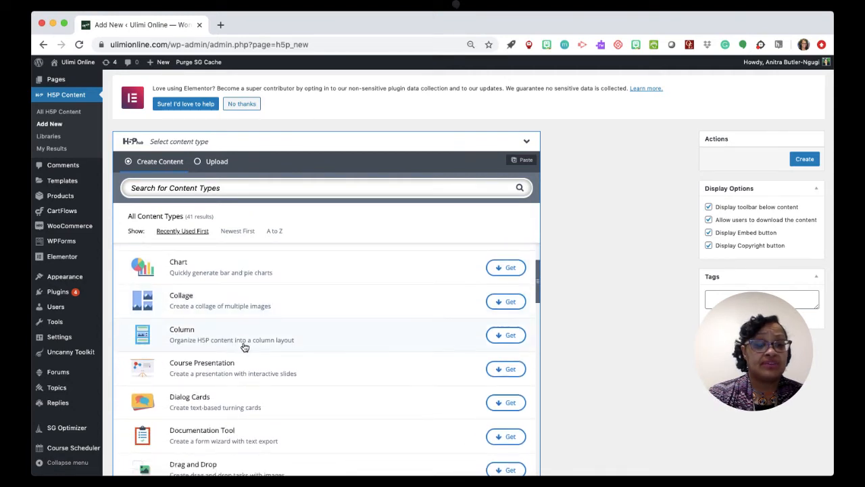
pyautogui.scroll(-2, 245, 347)
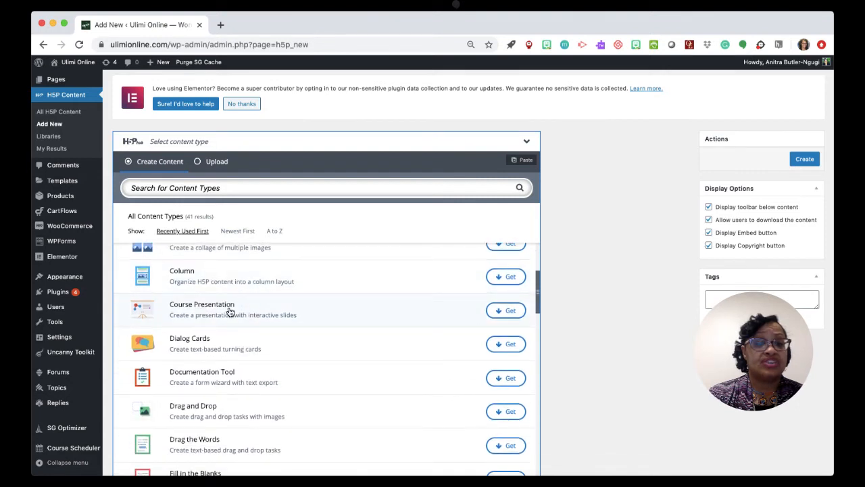
pyautogui.scroll(-2, 210, 357)
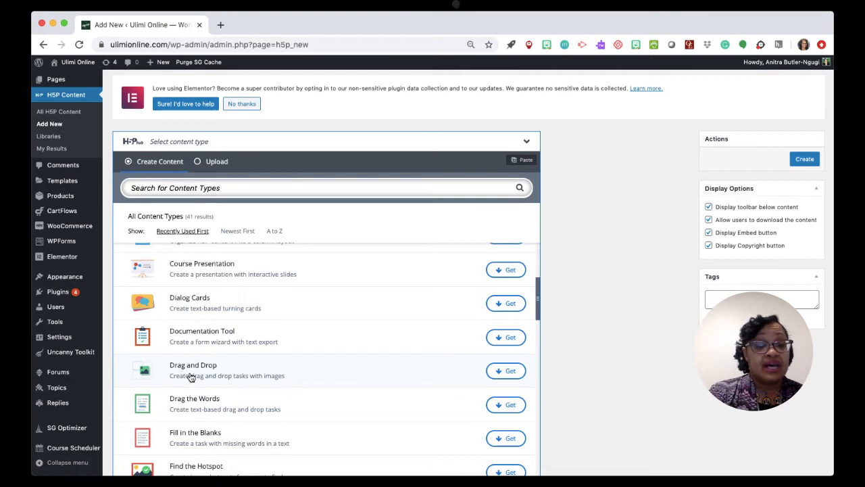
pyautogui.scroll(-2, 192, 378)
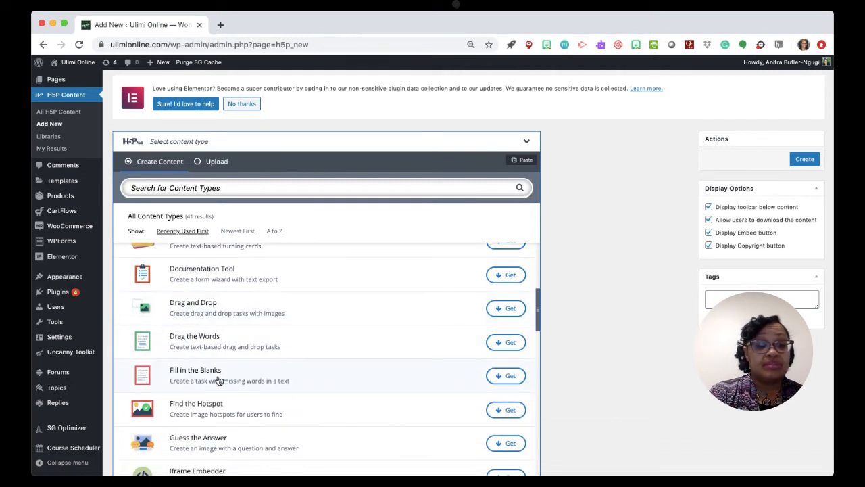
pyautogui.scroll(-2, 219, 381)
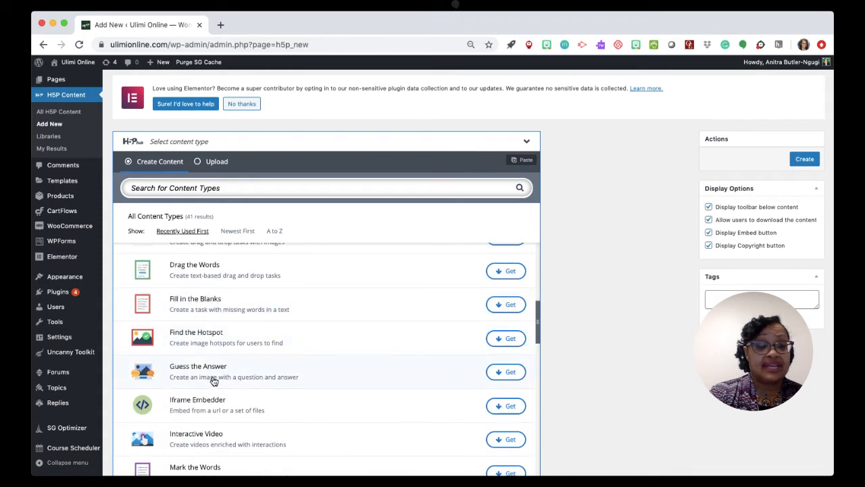
pyautogui.scroll(-1, 214, 382)
pyautogui.scroll(-3, 214, 382)
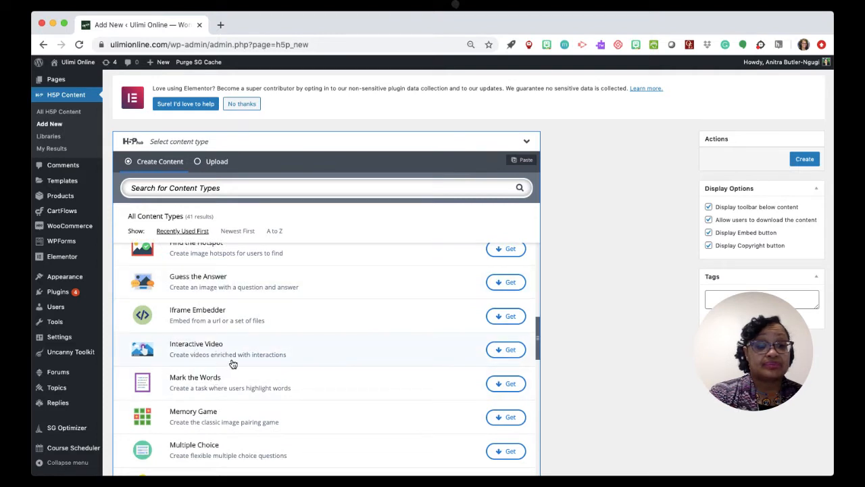
pyautogui.scroll(-2, 233, 364)
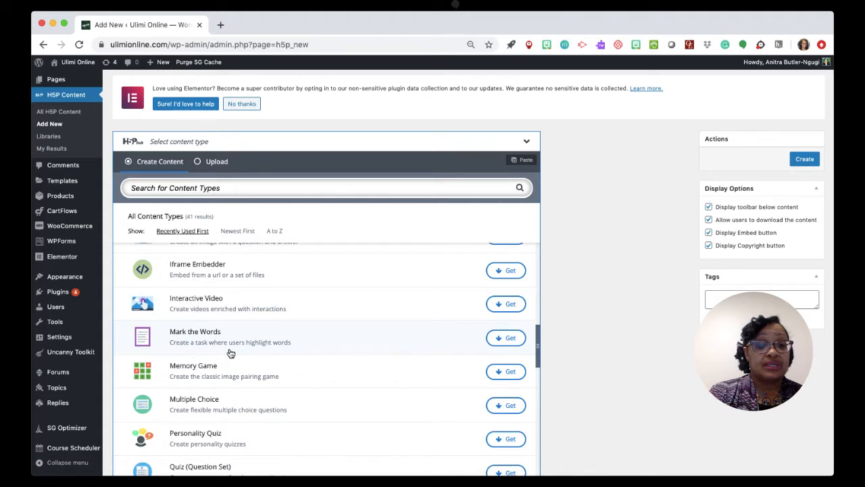
pyautogui.scroll(-2, 229, 351)
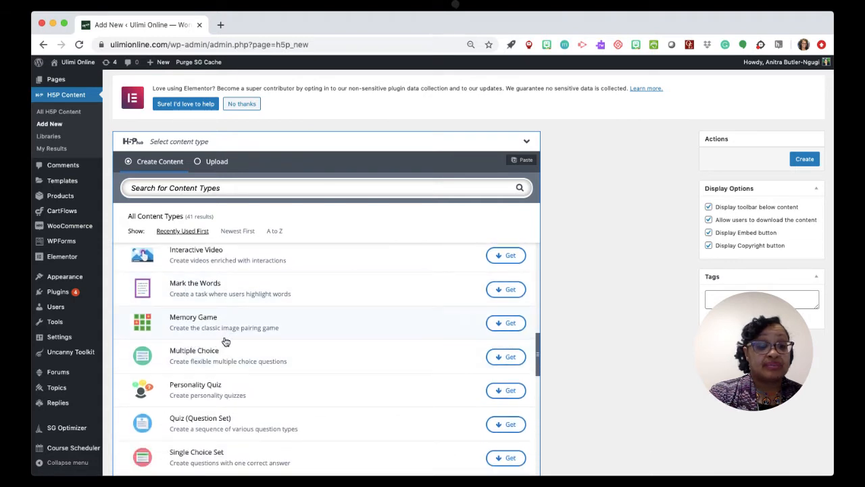
pyautogui.scroll(-3, 226, 341)
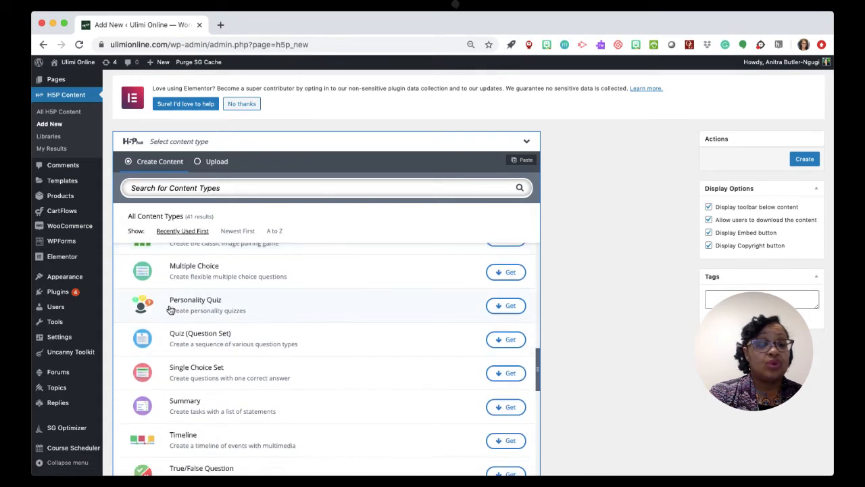
pyautogui.scroll(-1, 217, 308)
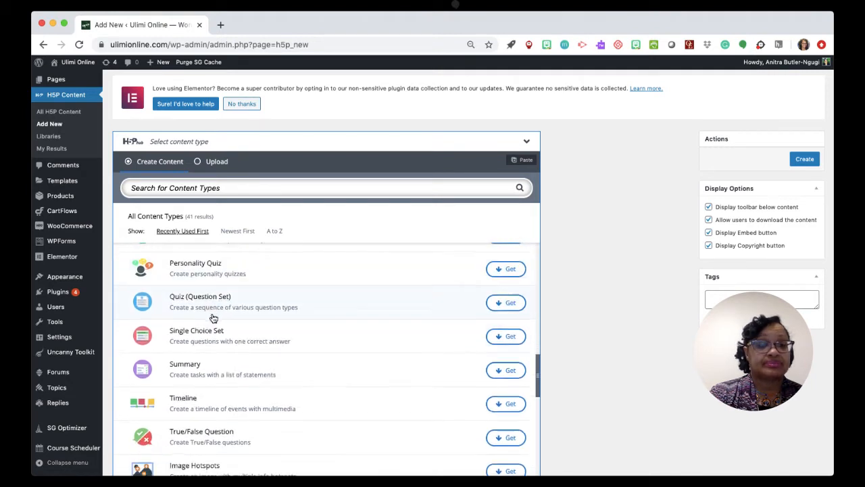
pyautogui.scroll(-1, 213, 318)
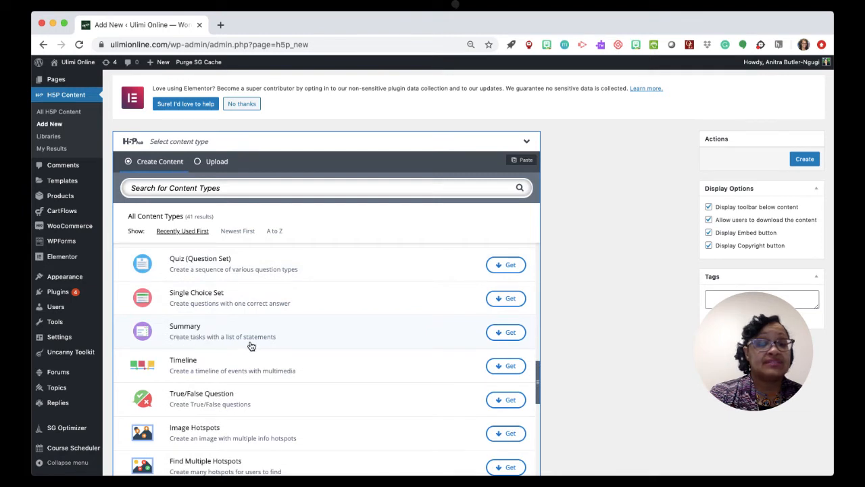
pyautogui.scroll(-2, 250, 346)
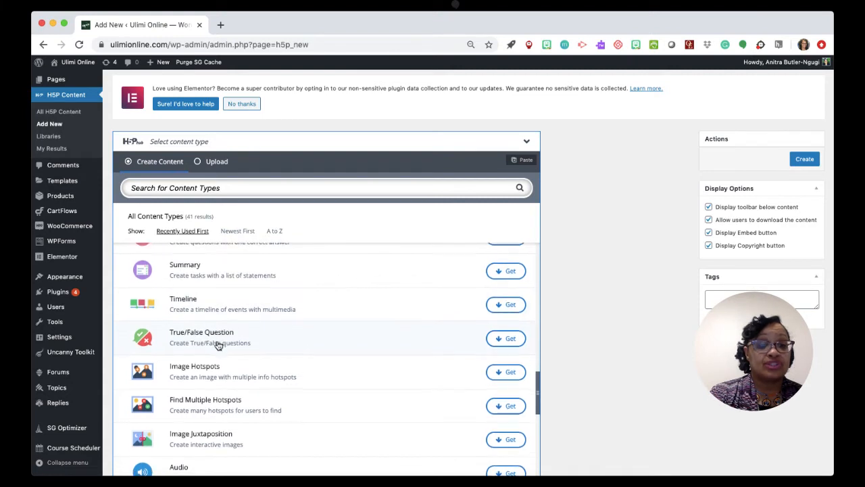
pyautogui.scroll(-2, 219, 345)
pyautogui.scroll(-1, 218, 345)
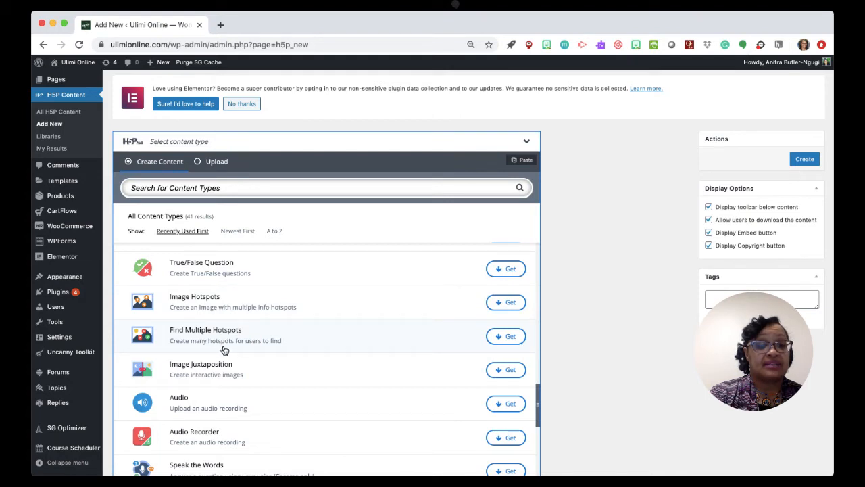
pyautogui.scroll(-2, 223, 348)
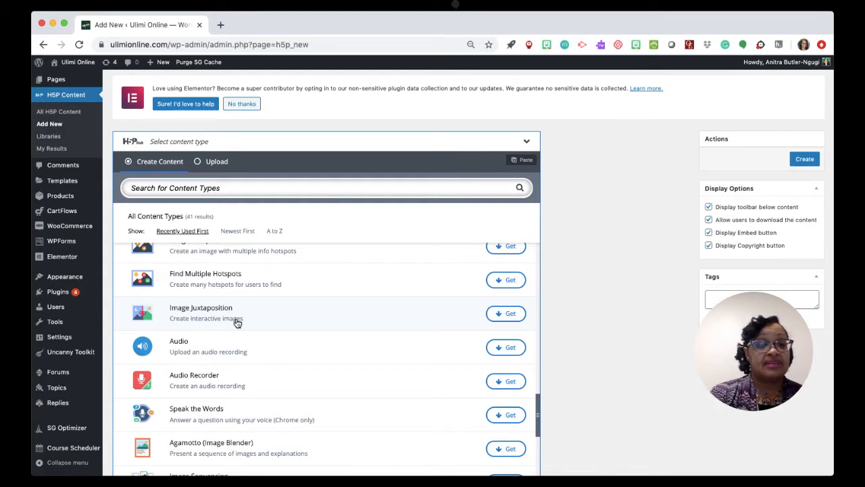
pyautogui.scroll(-2, 237, 324)
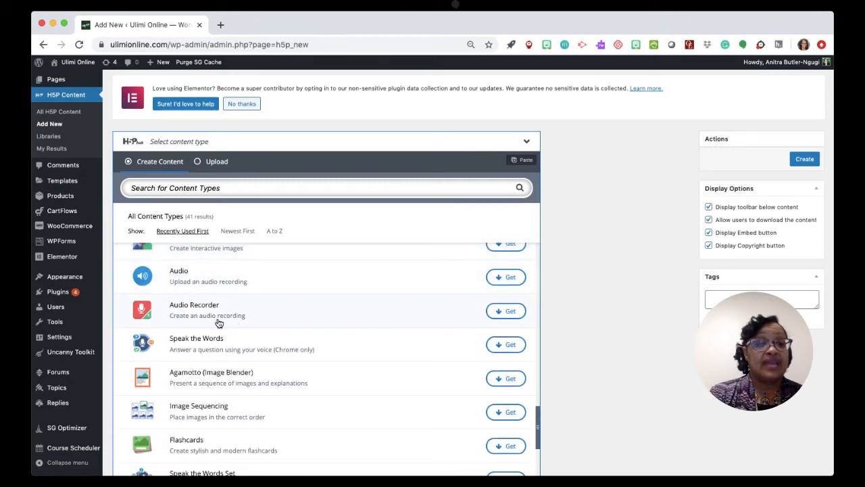
pyautogui.scroll(-2, 219, 323)
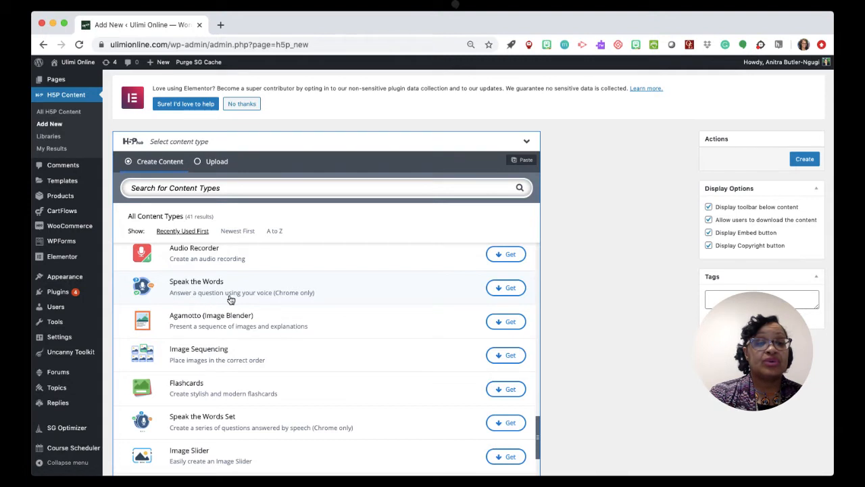
pyautogui.scroll(-1, 259, 301)
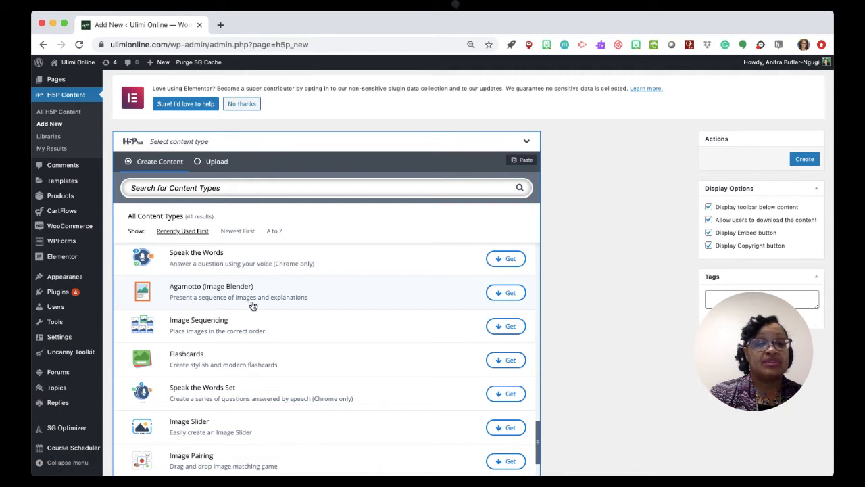
pyautogui.scroll(-2, 281, 306)
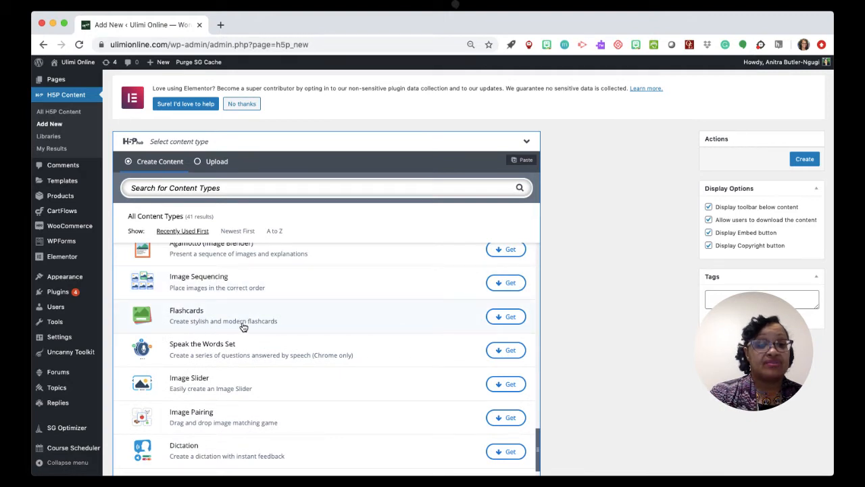
# Look back at the Dialog Cards type for comparison with Flashcards, and examine the remaining content types through Find the words.
pyautogui.scroll(5, 242, 327)
pyautogui.scroll(8, 243, 327)
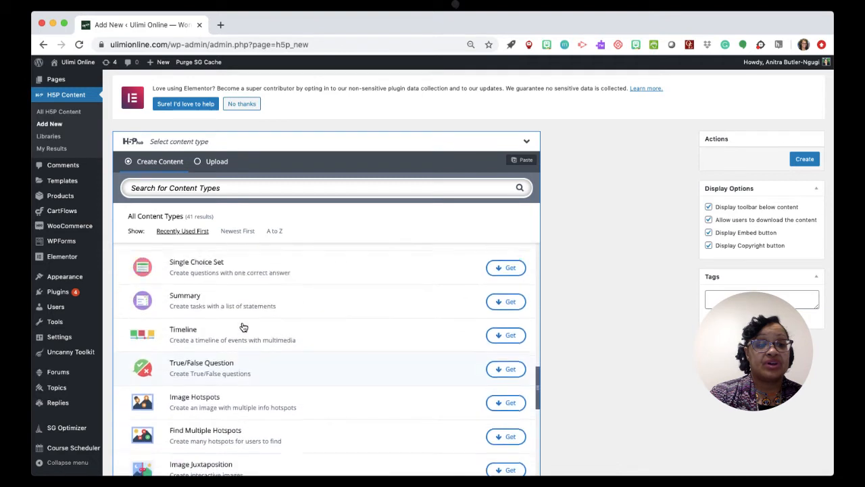
pyautogui.scroll(10, 244, 327)
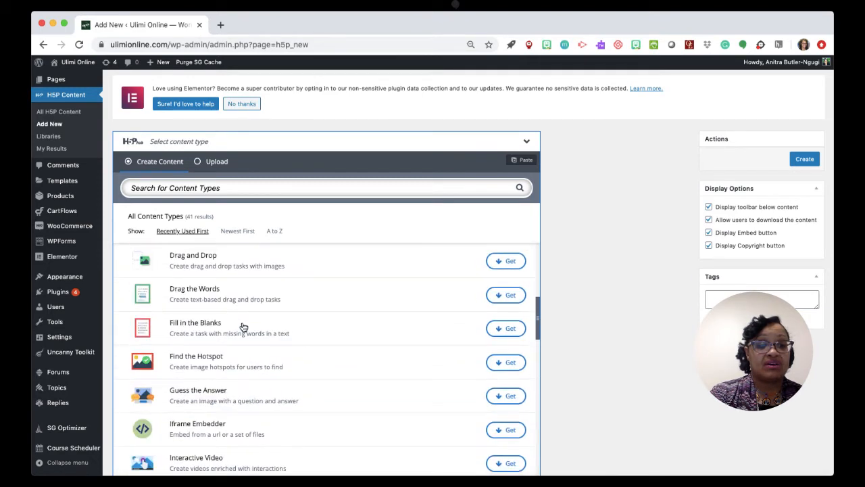
pyautogui.scroll(2, 244, 327)
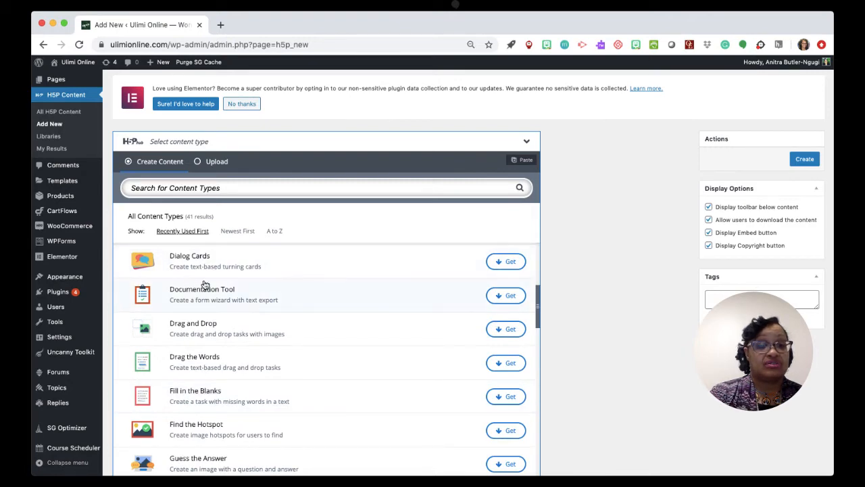
pyautogui.scroll(-15, 212, 340)
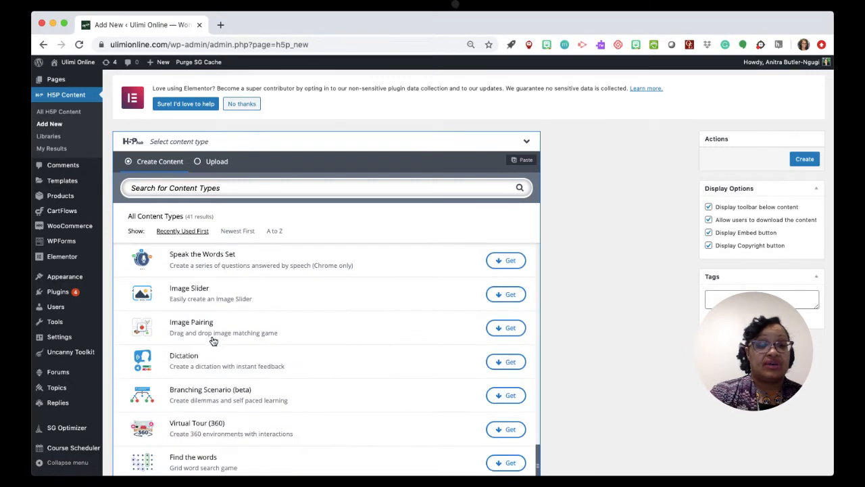
pyautogui.scroll(3, 212, 340)
pyautogui.scroll(-2, 212, 340)
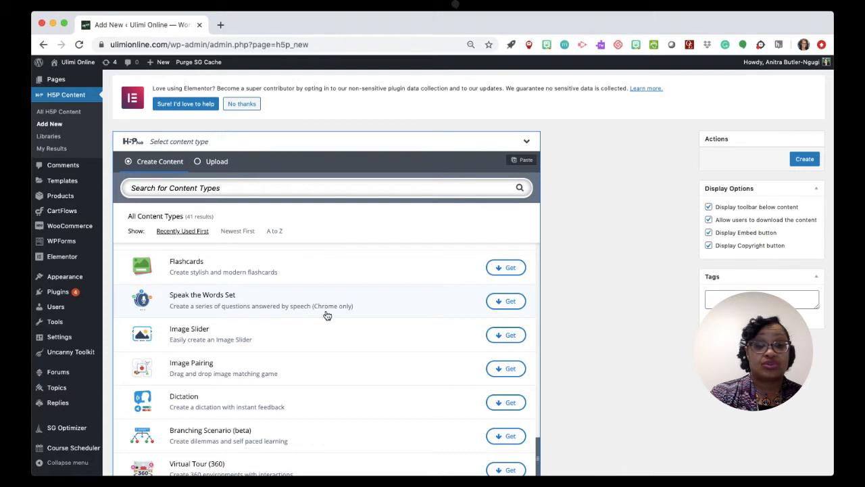
pyautogui.scroll(-2, 309, 331)
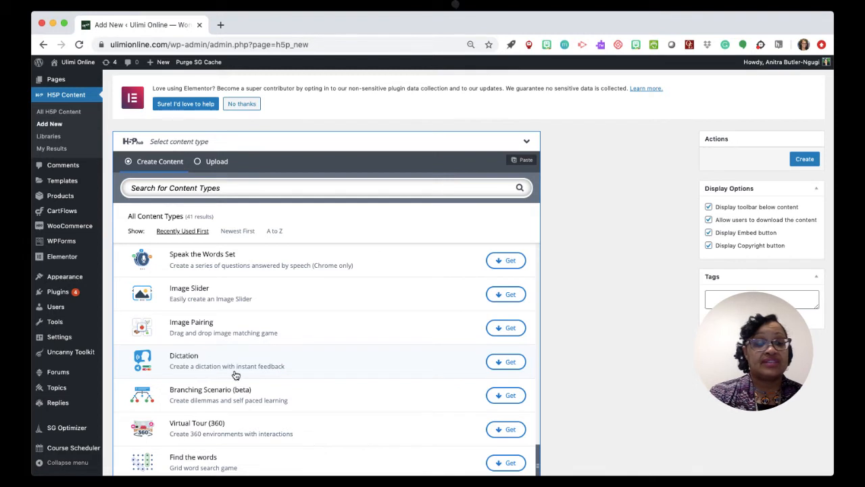
pyautogui.scroll(-2, 236, 375)
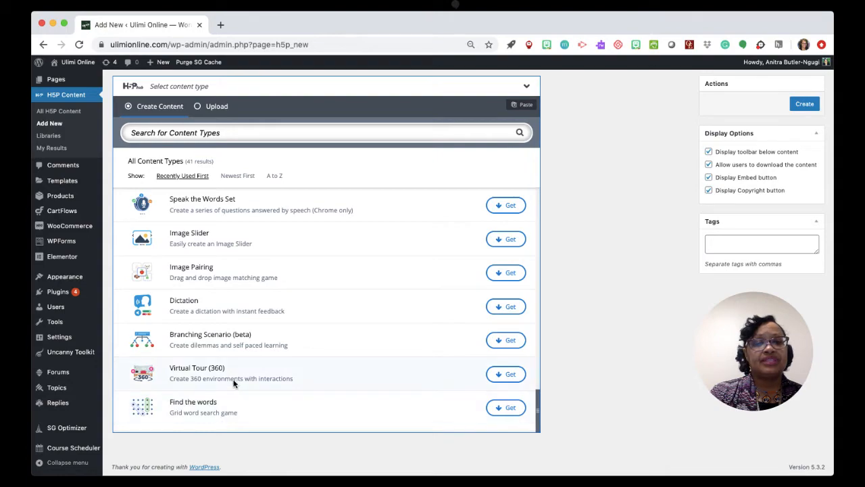
# Return to the start of the content type list and look over the first entries again, from Essay to Documentation Tool.
pyautogui.scroll(10, 234, 382)
pyautogui.scroll(15, 234, 383)
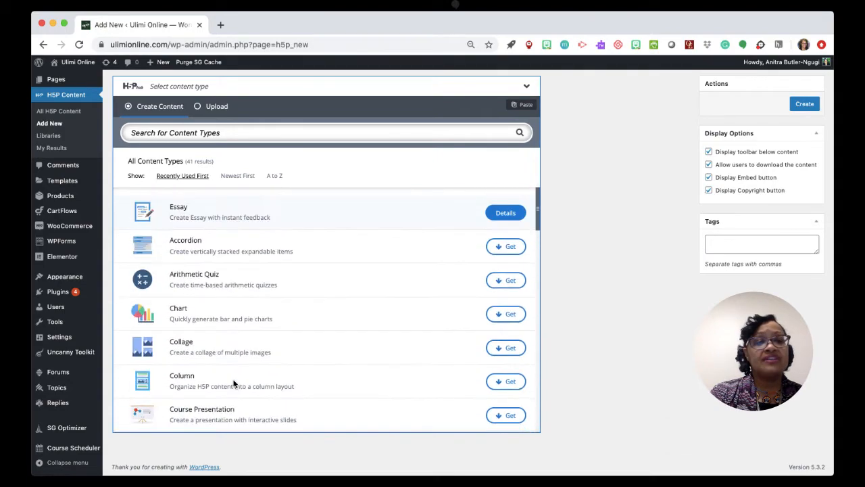
pyautogui.scroll(-5, 234, 383)
pyautogui.scroll(-2, 234, 383)
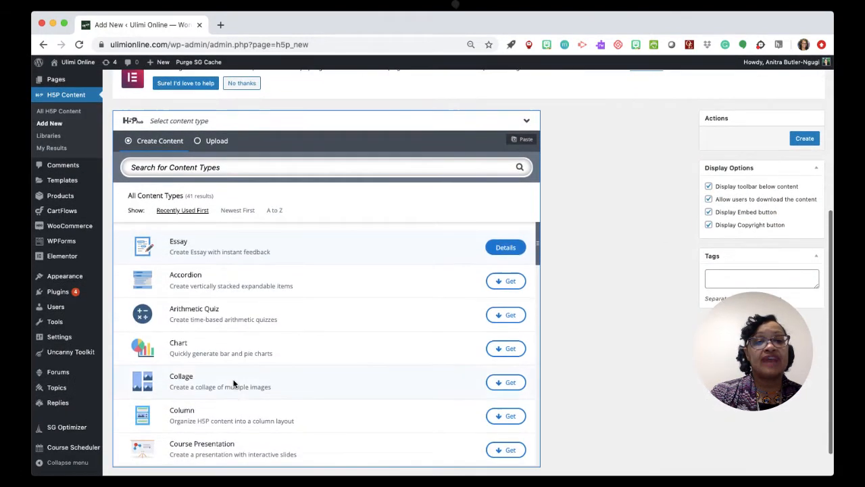
pyautogui.scroll(1, 234, 383)
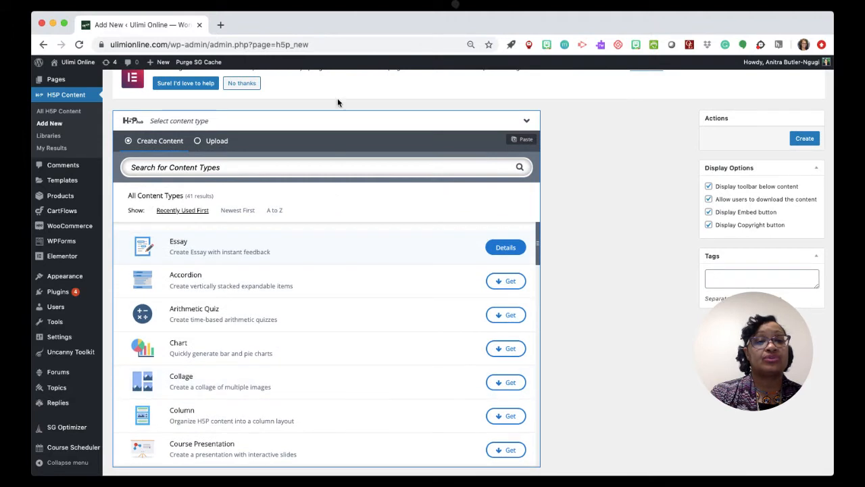
pyautogui.scroll(-1, 337, 98)
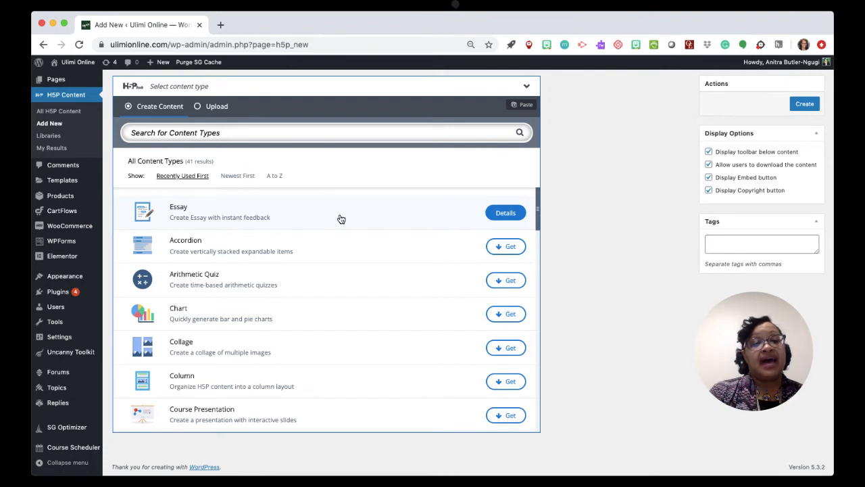
pyautogui.scroll(-4, 341, 219)
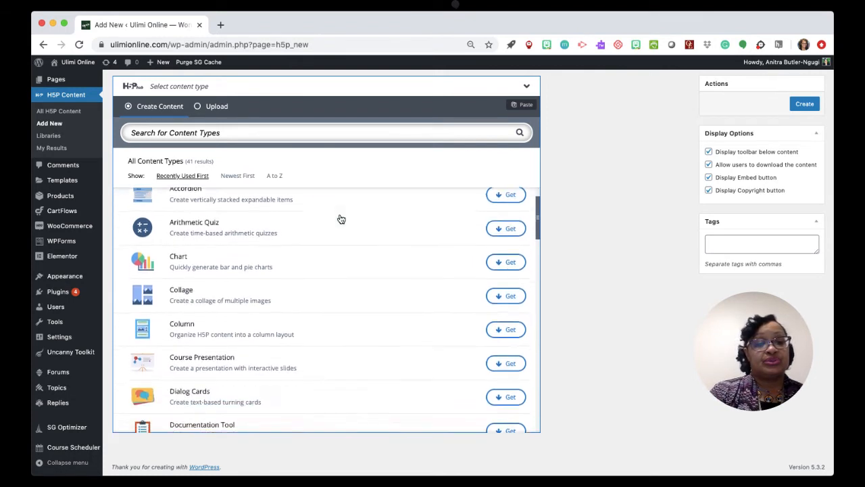
# Examine the H5P content types and their descriptions from Accordion through Image Sequencing without choosing one.
pyautogui.scroll(-3, 341, 219)
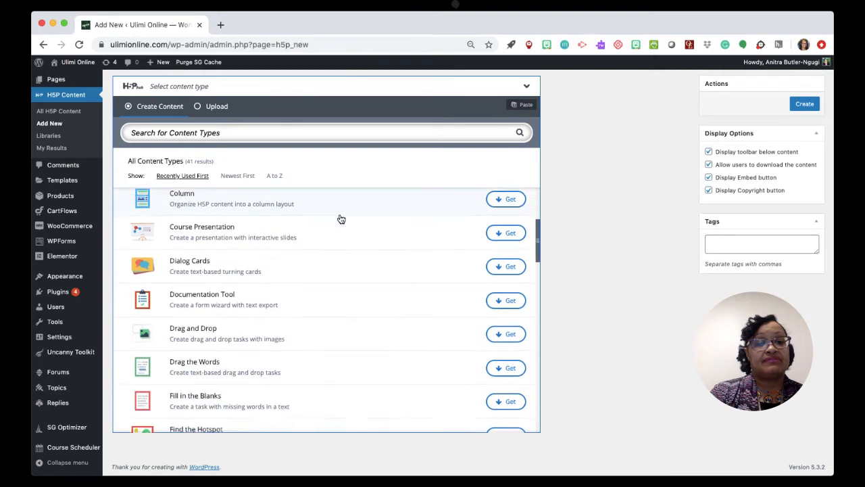
pyautogui.scroll(-2, 342, 219)
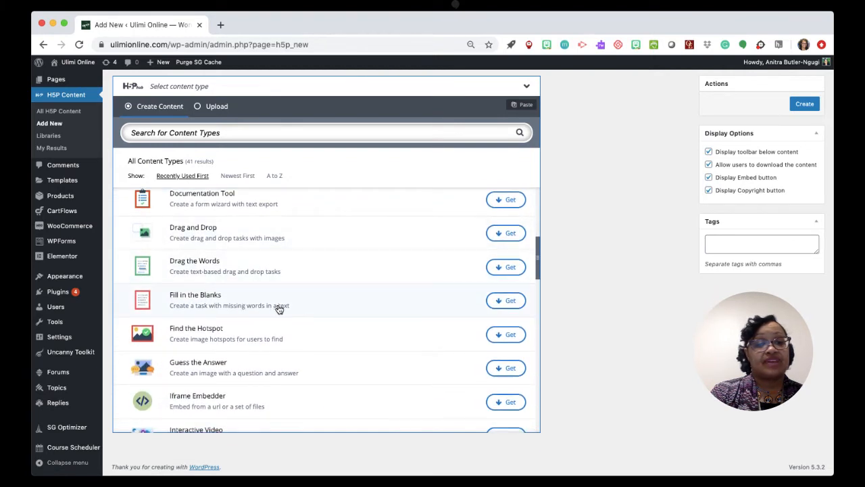
pyautogui.scroll(-1, 277, 308)
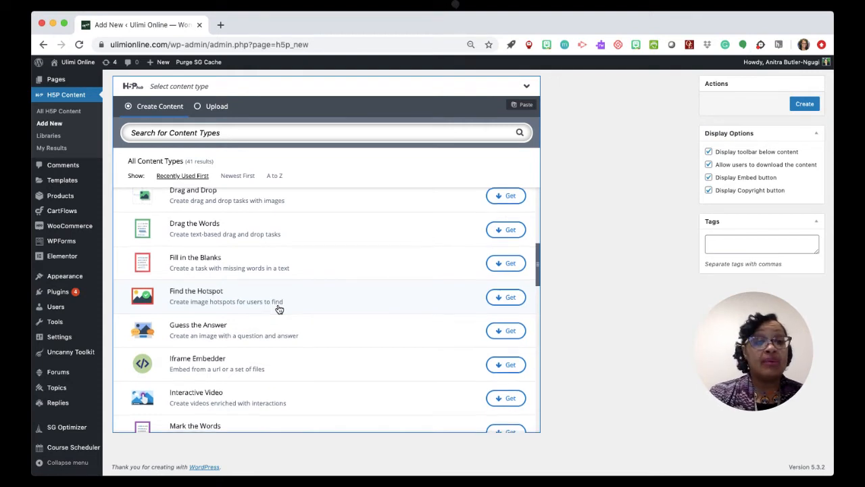
pyautogui.scroll(-2, 279, 309)
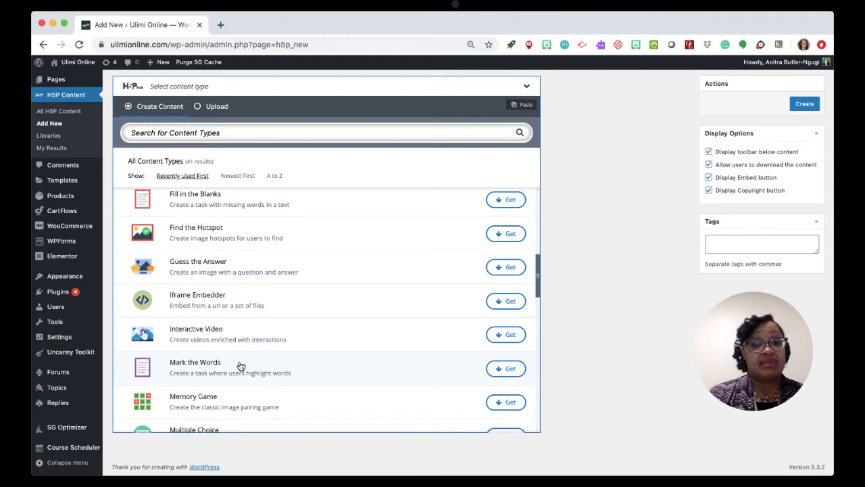
pyautogui.scroll(-7, 241, 366)
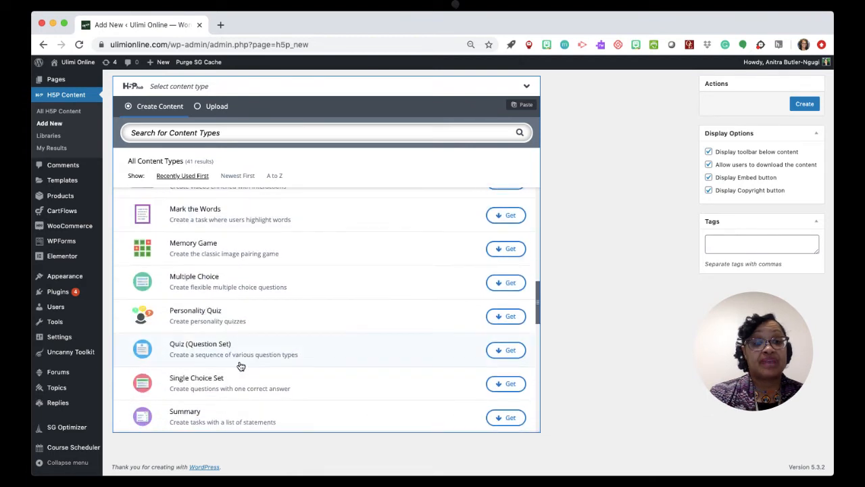
pyautogui.scroll(-7, 240, 366)
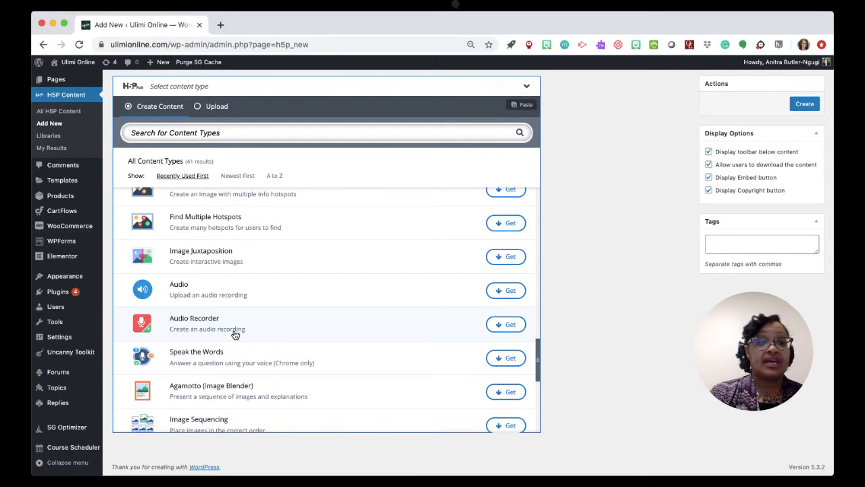
# Install the Mark the Words content type from its details page and return to the content type list.
pyautogui.scroll(8, 236, 335)
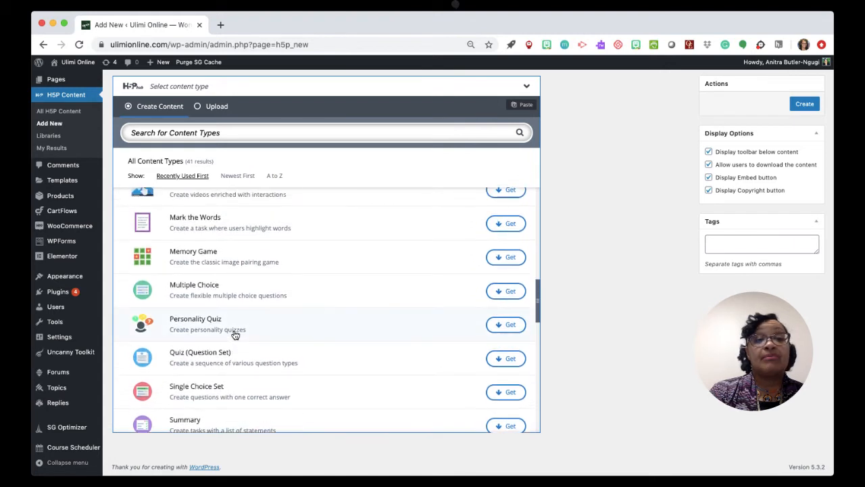
pyautogui.scroll(3, 235, 335)
pyautogui.scroll(3, 235, 334)
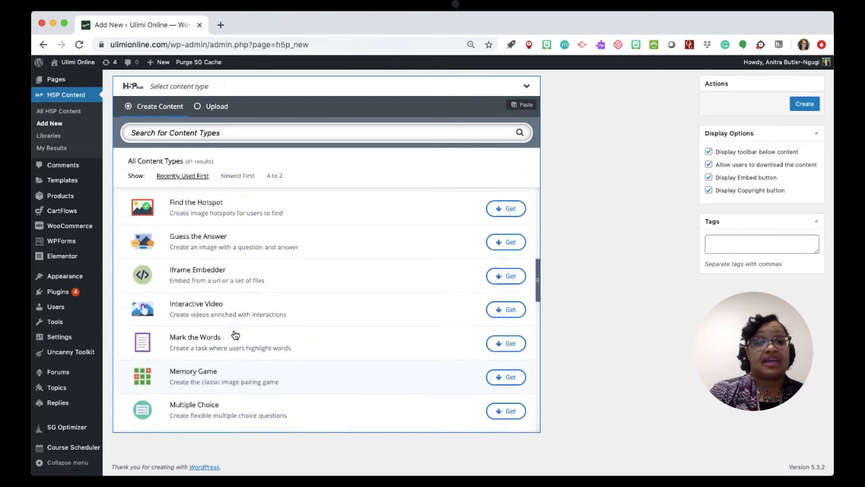
pyautogui.scroll(-2, 235, 335)
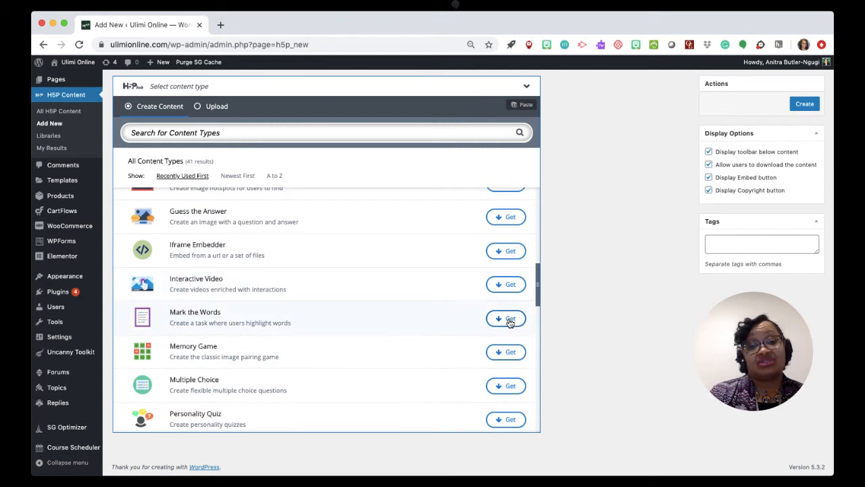
pyautogui.click(509, 319)
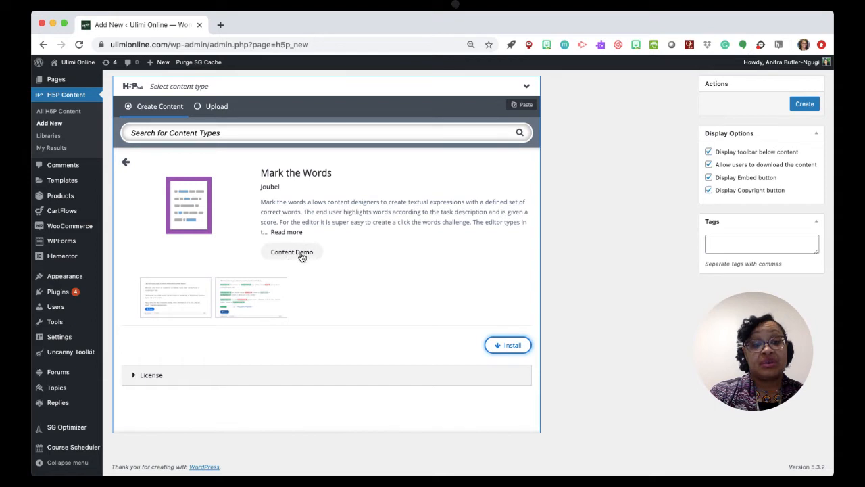
pyautogui.click(510, 348)
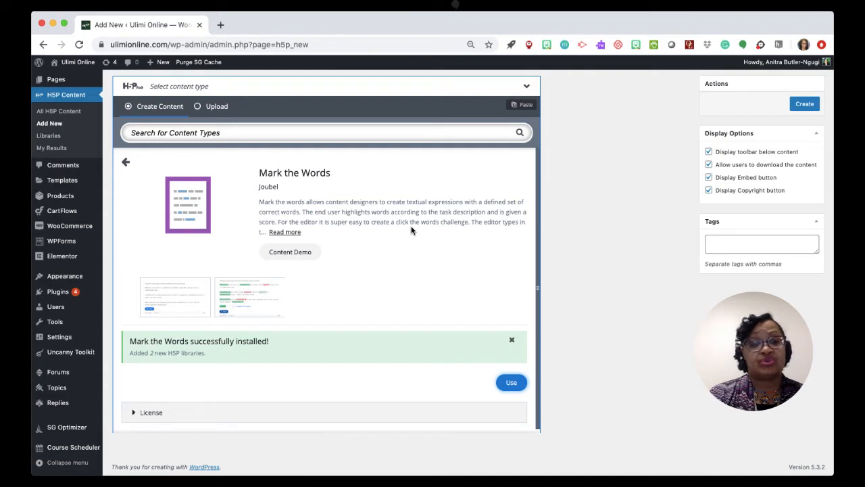
pyautogui.click(125, 162)
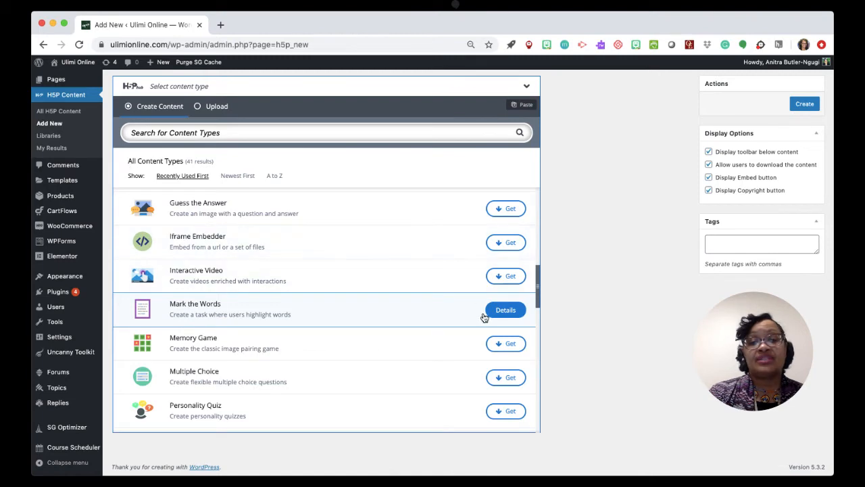
# Install the Audio Recorder content type from its details page and go back to the list of content types.
pyautogui.scroll(5, 484, 317)
pyautogui.scroll(5, 484, 316)
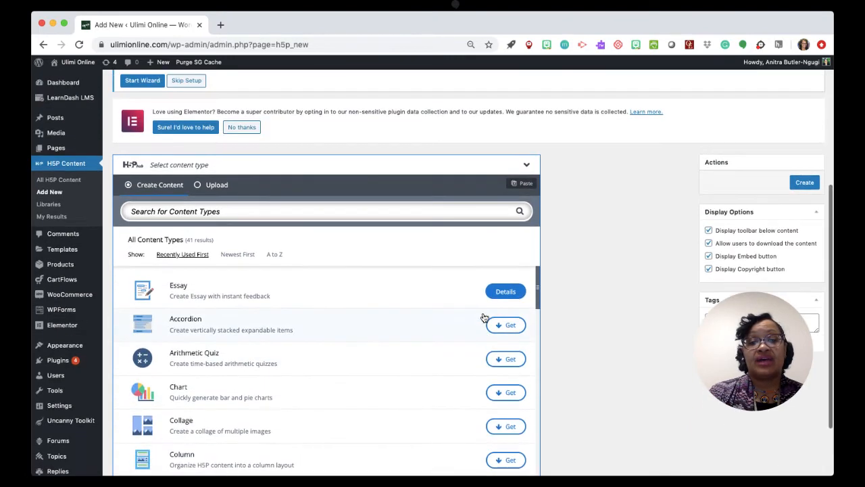
pyautogui.scroll(-10, 507, 297)
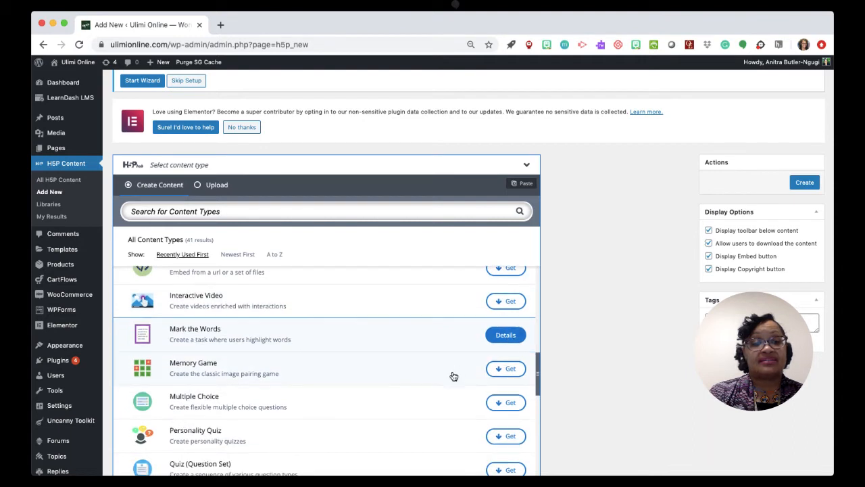
pyautogui.scroll(-4, 453, 376)
pyautogui.scroll(-5, 454, 376)
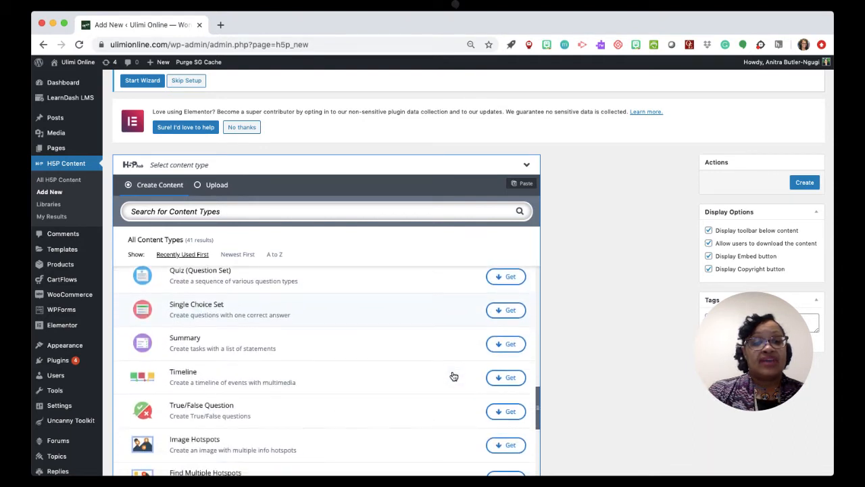
pyautogui.scroll(-4, 453, 376)
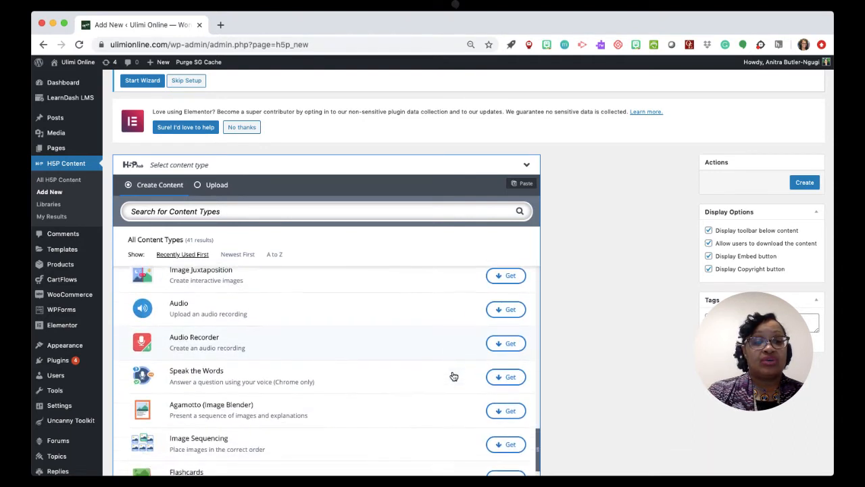
pyautogui.click(506, 335)
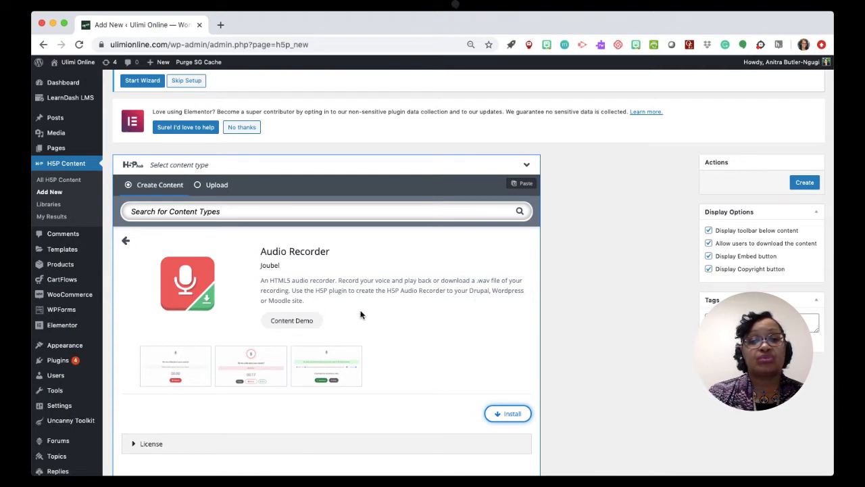
pyautogui.click(513, 413)
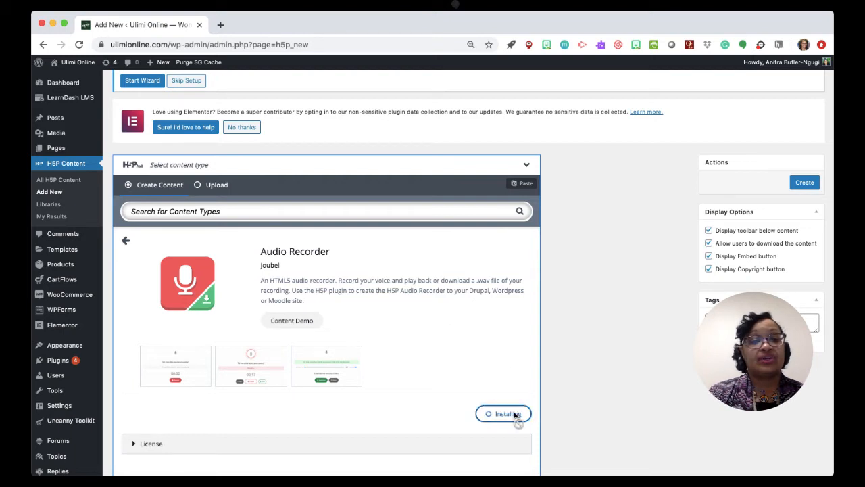
pyautogui.scroll(-1, 517, 416)
pyautogui.scroll(1, 392, 371)
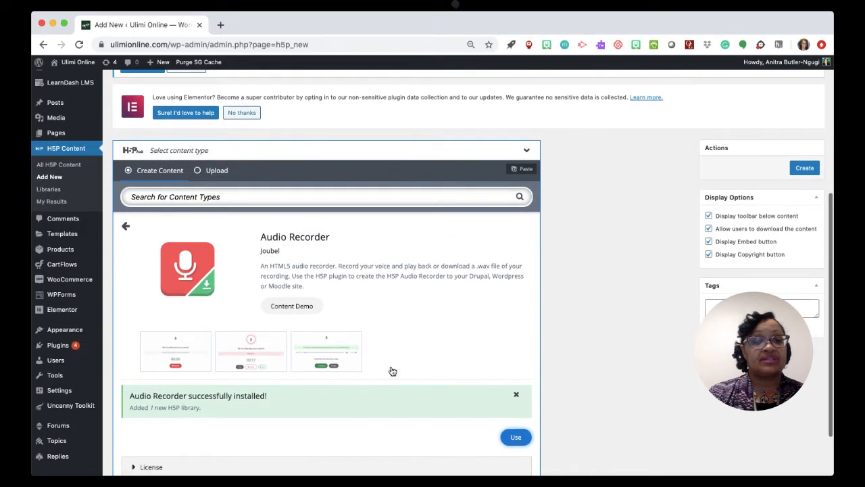
pyautogui.click(126, 226)
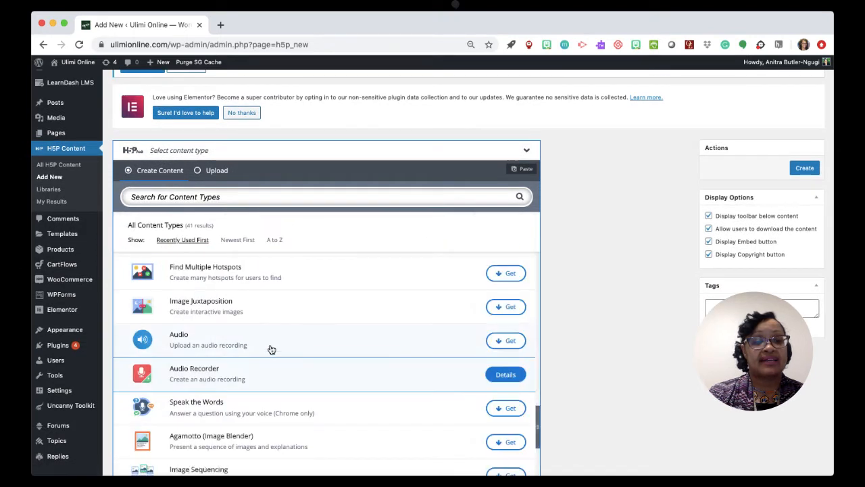
# Install the Audio content type for uploading recordings, and return to the list.
pyautogui.scroll(-1, 271, 349)
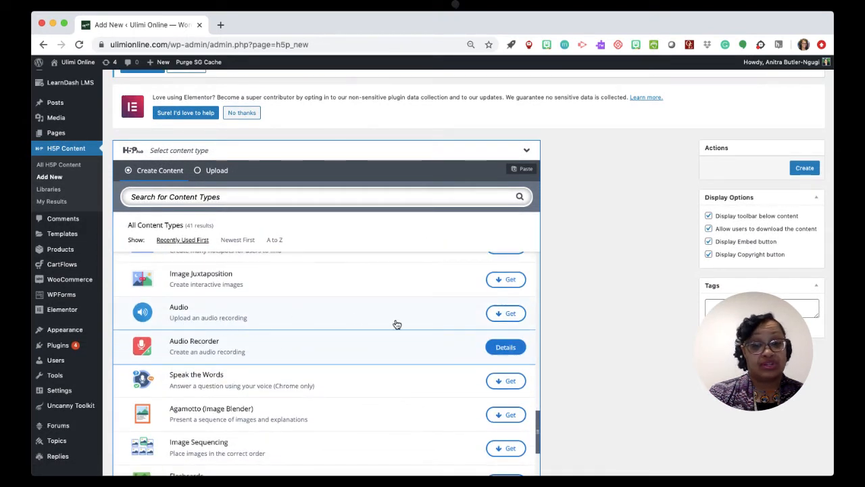
pyautogui.click(506, 313)
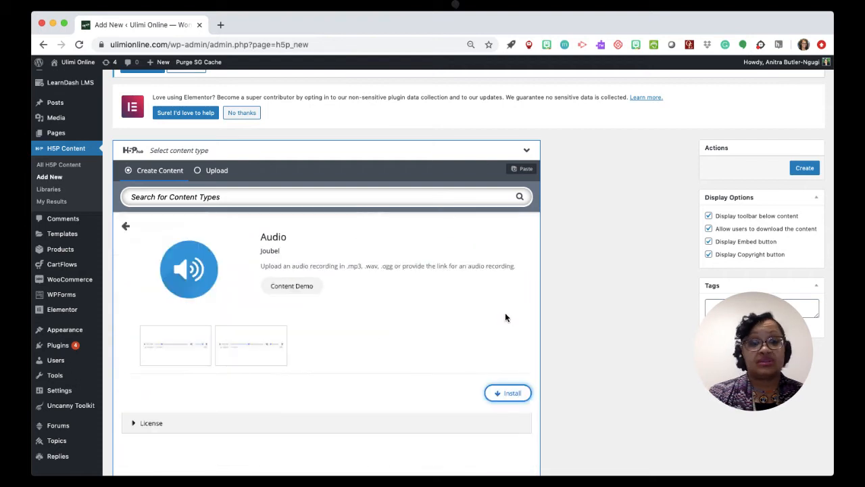
pyautogui.click(508, 393)
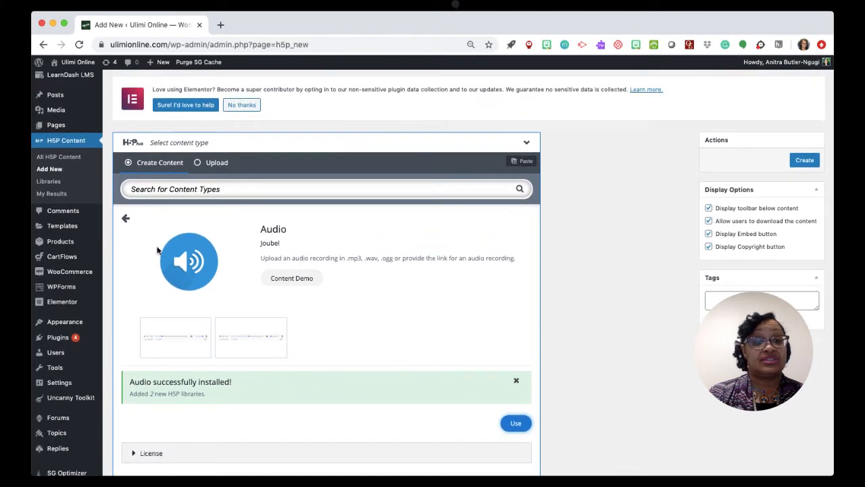
pyautogui.click(126, 218)
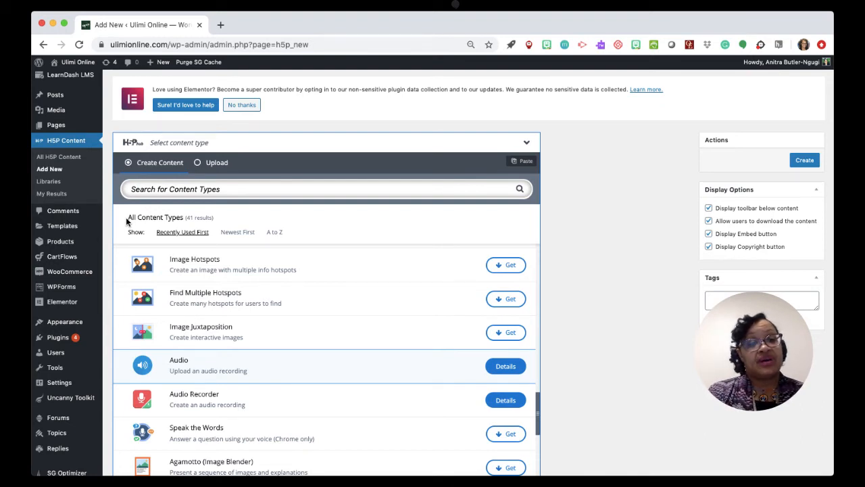
# Go back to the start of the content type list and review the entries from Essay through Summary.
pyautogui.scroll(10, 289, 303)
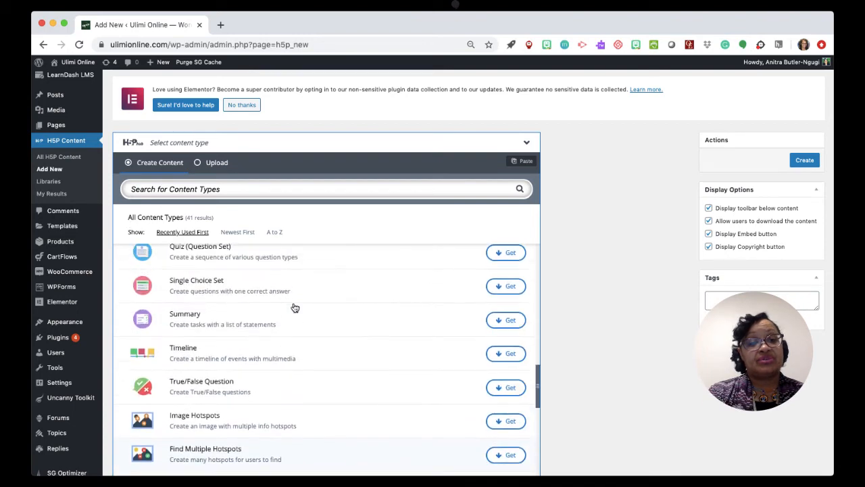
pyautogui.scroll(10, 295, 308)
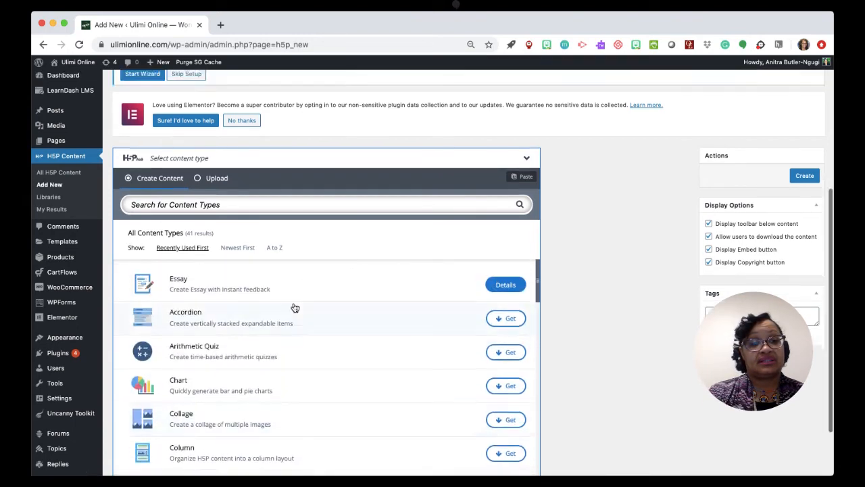
pyautogui.scroll(-3, 295, 308)
pyautogui.scroll(-3, 343, 188)
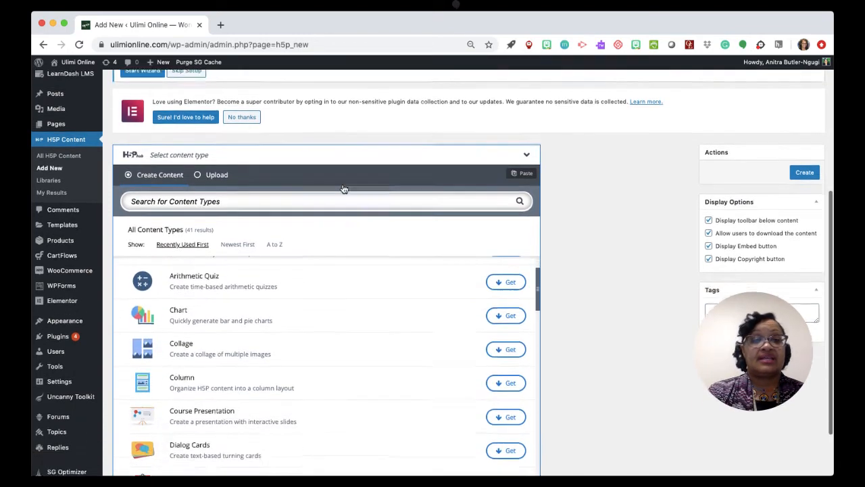
pyautogui.scroll(2, 339, 279)
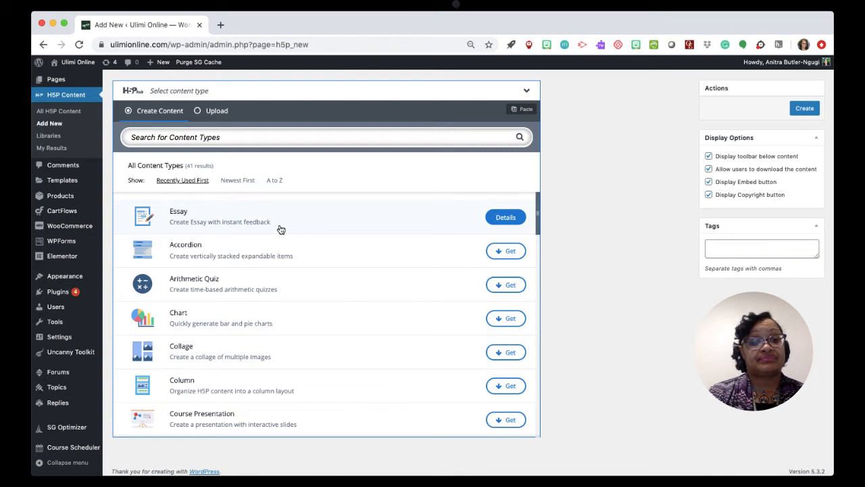
pyautogui.scroll(-3, 281, 230)
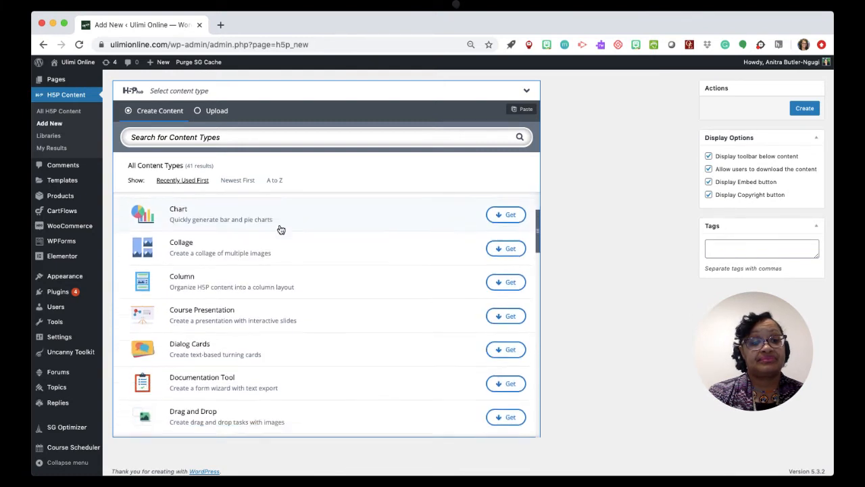
pyautogui.scroll(-1, 282, 230)
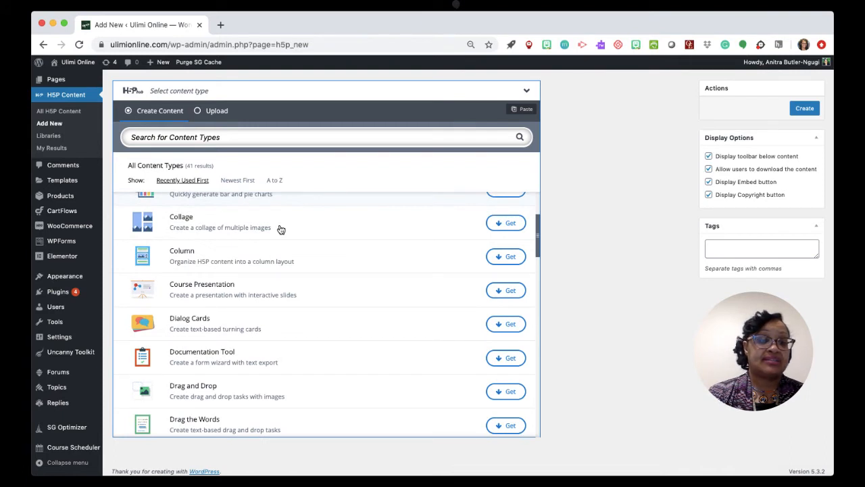
pyautogui.scroll(-2, 281, 230)
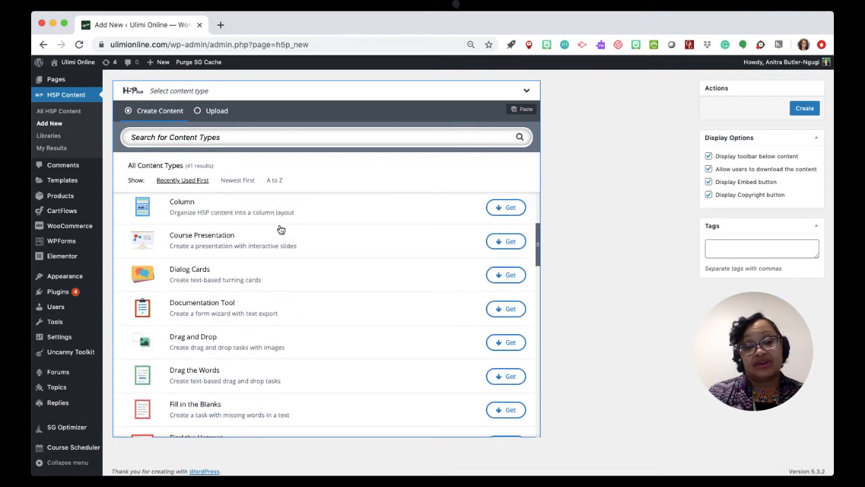
pyautogui.scroll(-4, 281, 230)
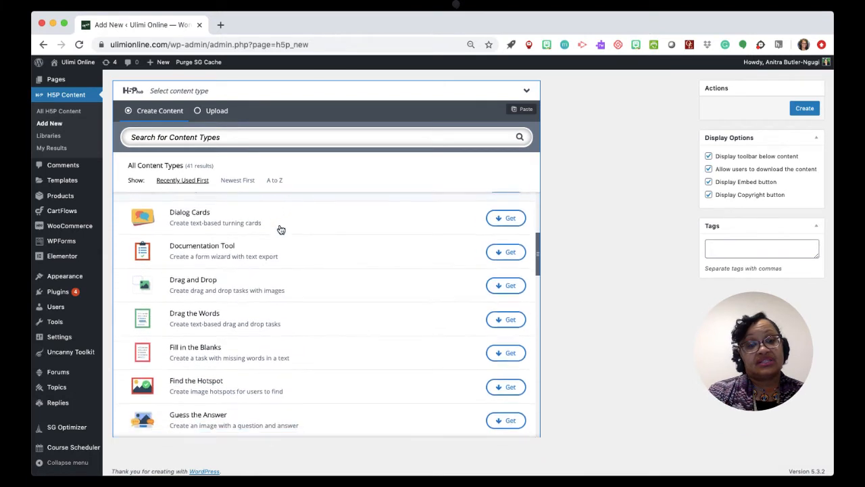
pyautogui.scroll(-3, 281, 230)
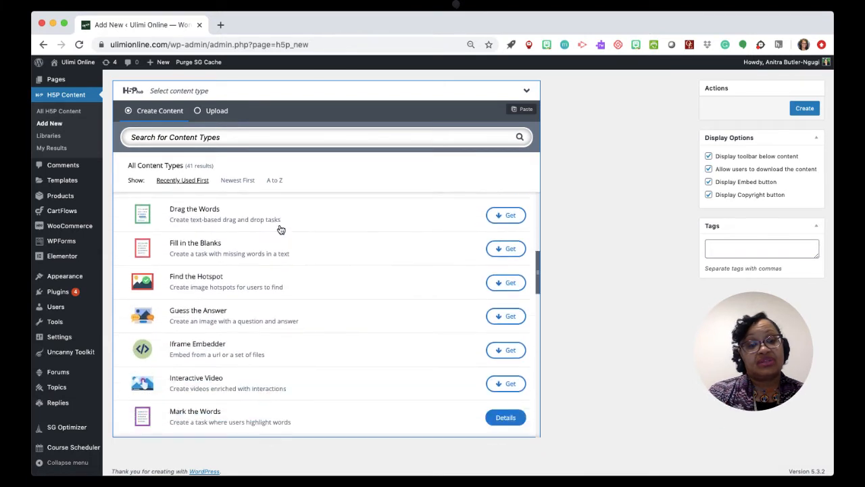
pyautogui.scroll(-6, 281, 229)
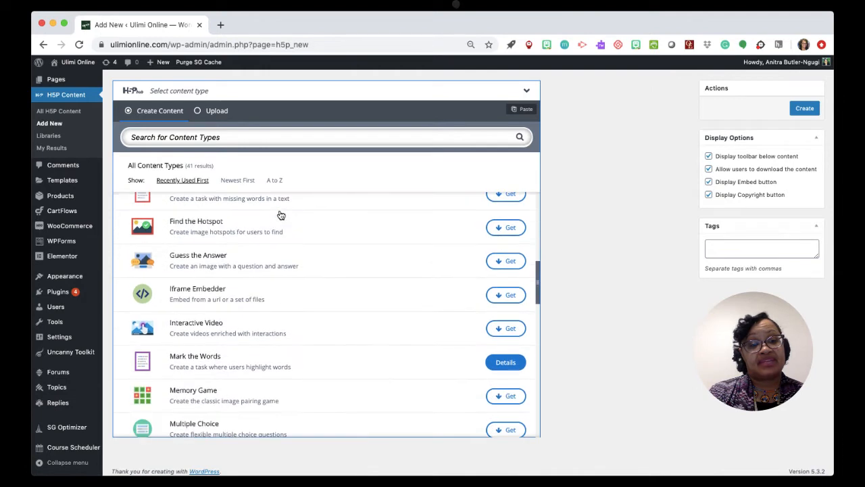
pyautogui.scroll(-5, 281, 215)
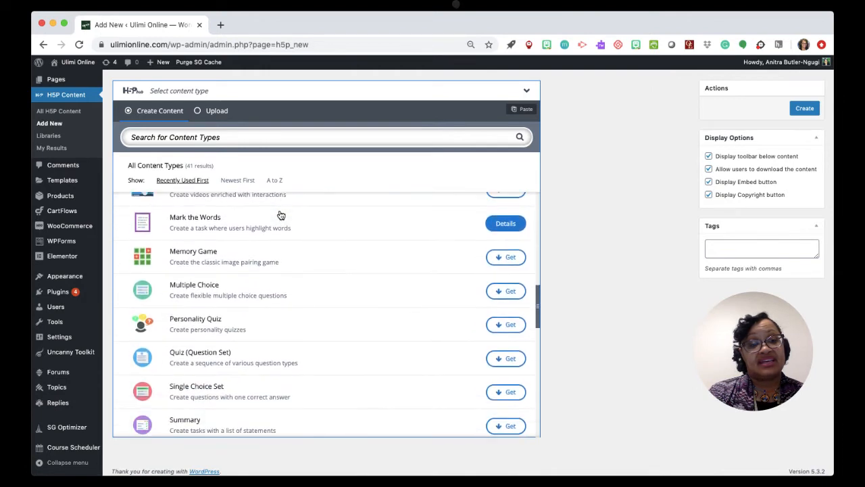
# Read the details page of the Summary content type and return to the content type list.
pyautogui.scroll(-4, 280, 214)
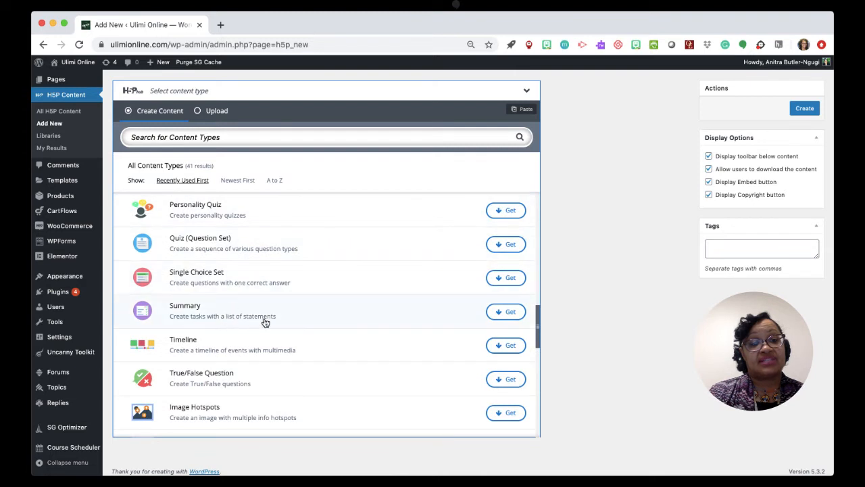
pyautogui.click(510, 314)
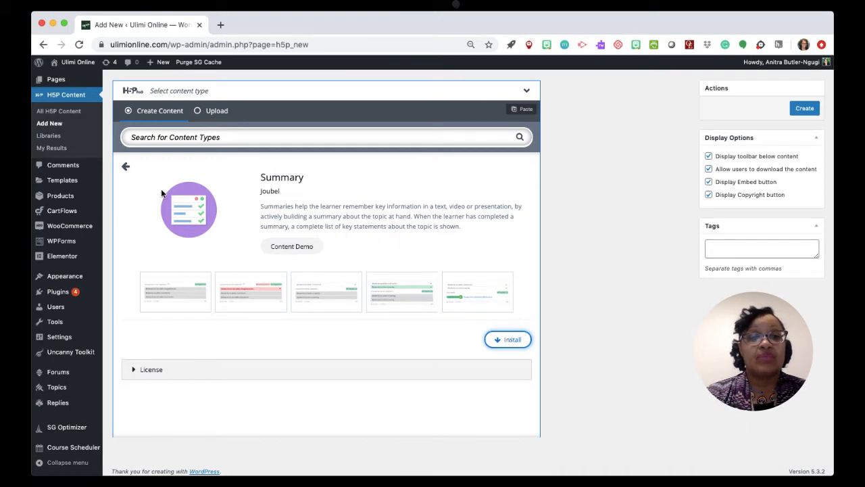
pyautogui.click(129, 167)
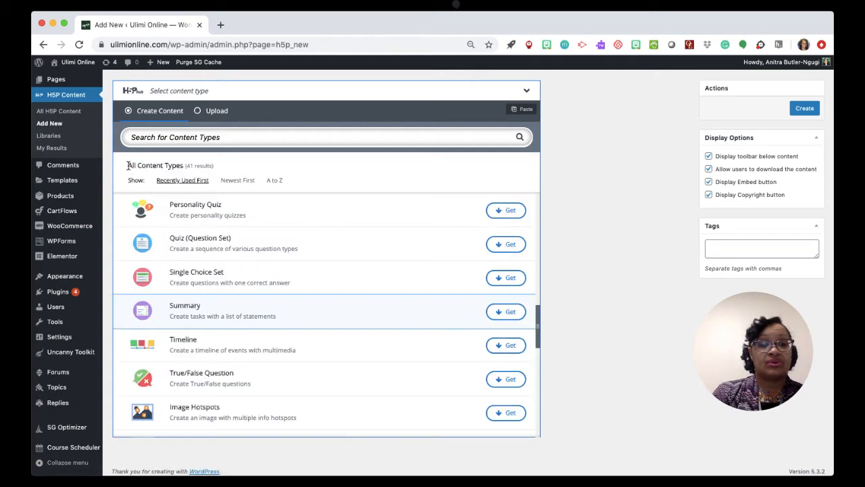
# Review the remaining content types through Find the words, and read the full description of the Essay type before returning to the list.
pyautogui.scroll(-3, 277, 332)
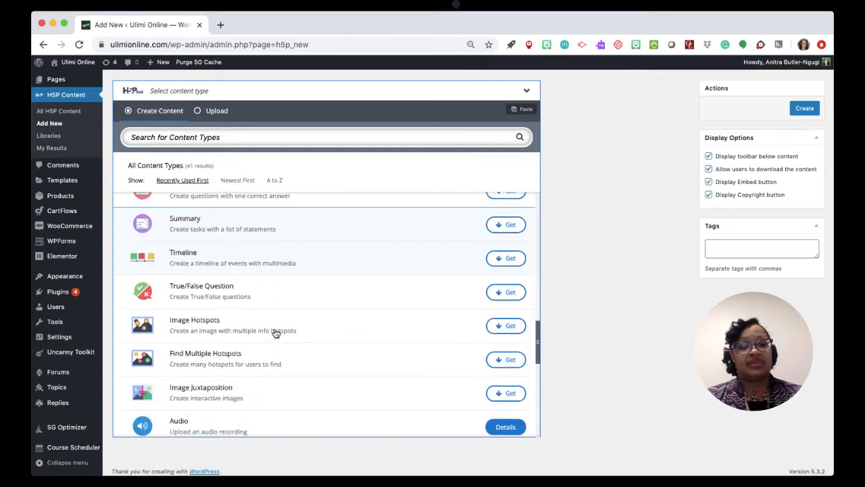
pyautogui.scroll(-4, 276, 332)
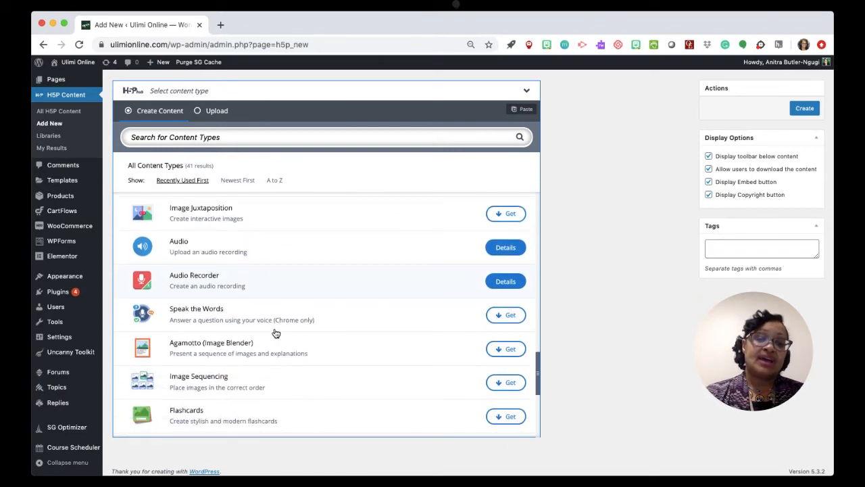
pyautogui.scroll(-6, 276, 332)
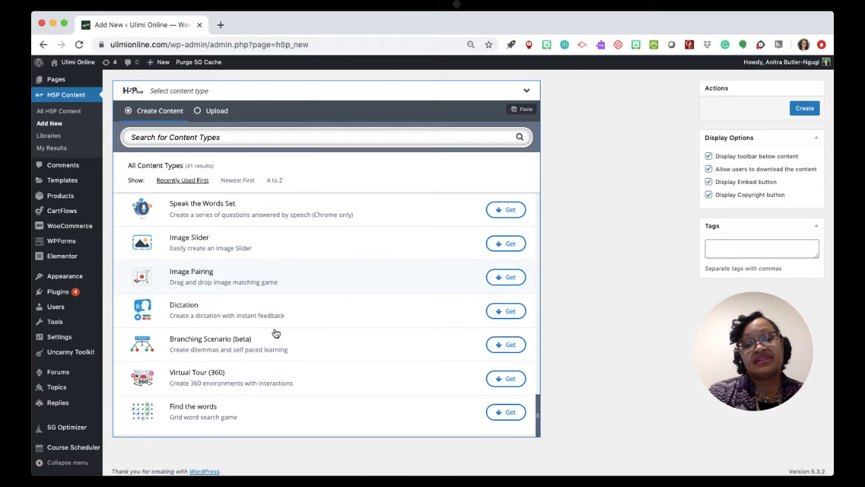
pyautogui.scroll(20, 276, 332)
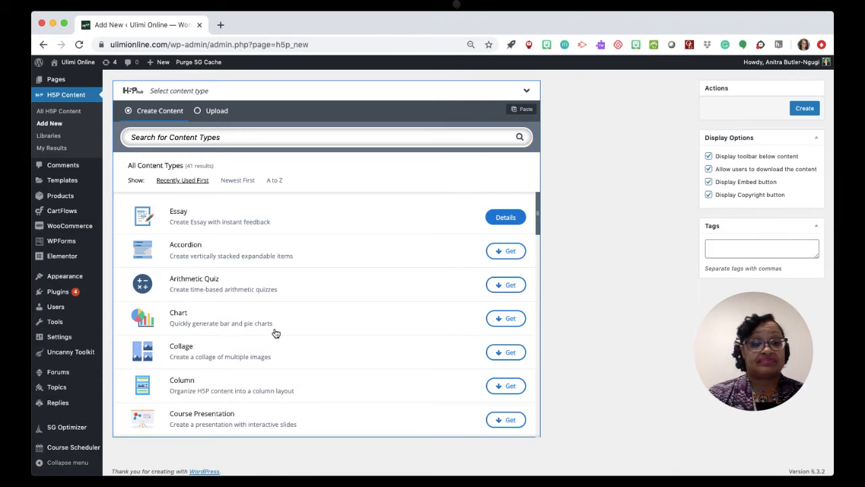
pyautogui.click(506, 217)
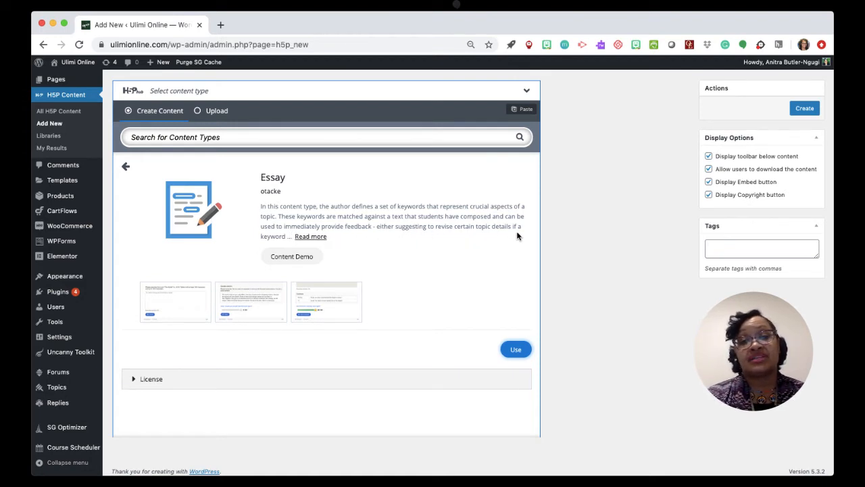
pyautogui.click(312, 237)
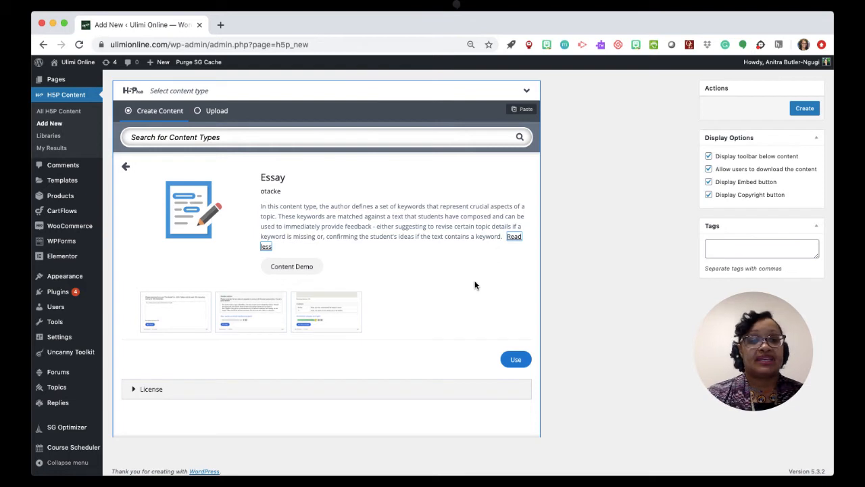
pyautogui.click(125, 167)
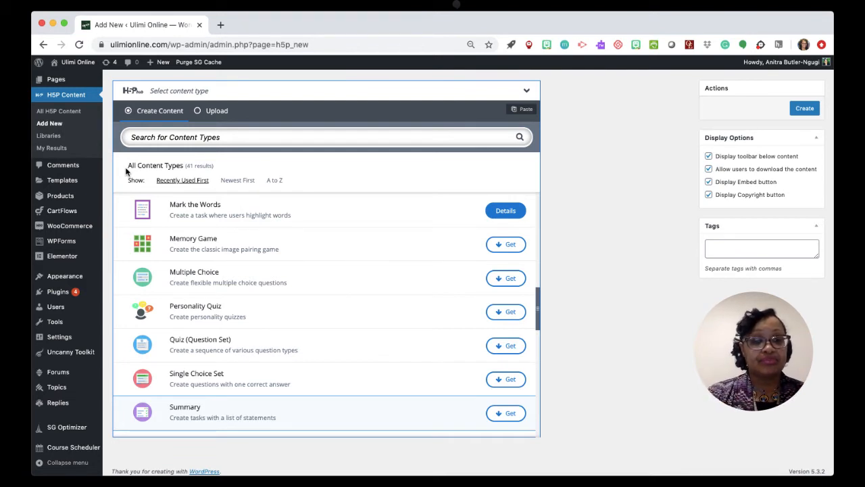
# Review the content types from Mark the Words through Branching Scenario and go back to the audio entries.
pyautogui.scroll(-3, 210, 234)
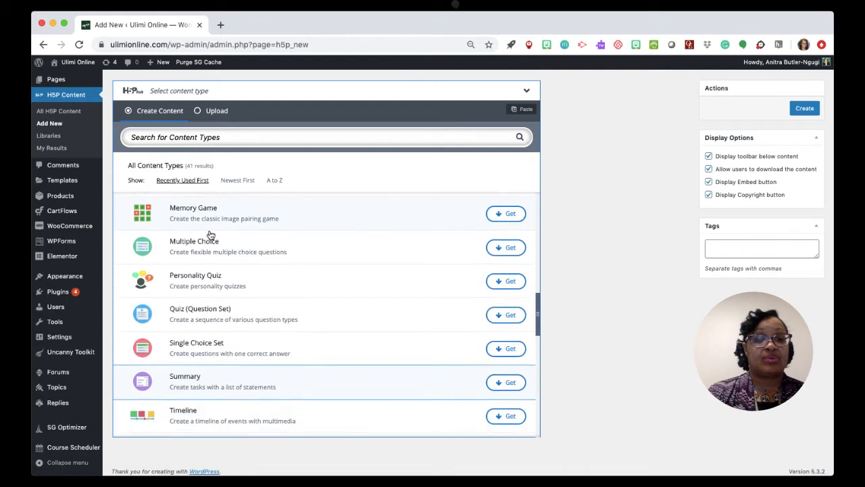
pyautogui.scroll(-2, 210, 234)
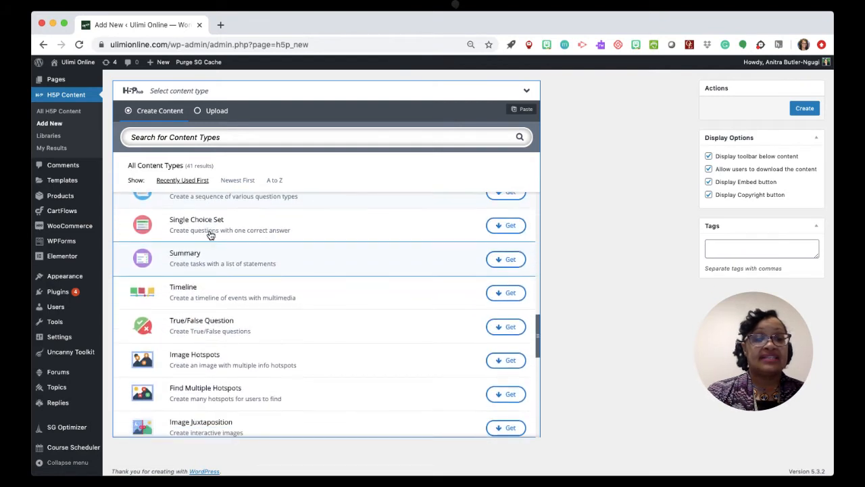
pyautogui.scroll(-5, 210, 235)
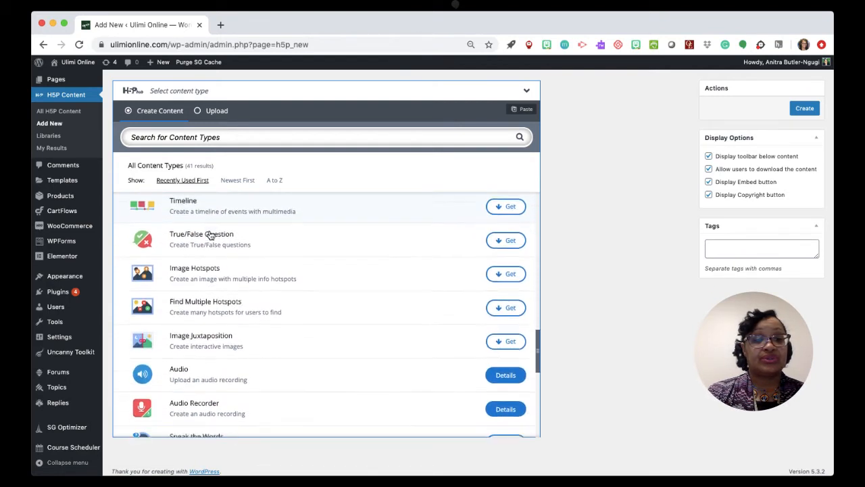
pyautogui.scroll(-4, 210, 235)
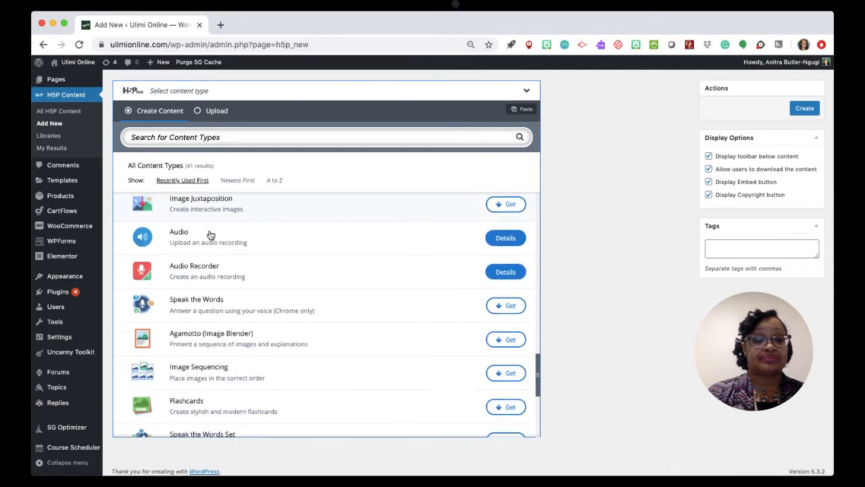
pyautogui.scroll(-1, 210, 235)
pyautogui.scroll(-3, 210, 234)
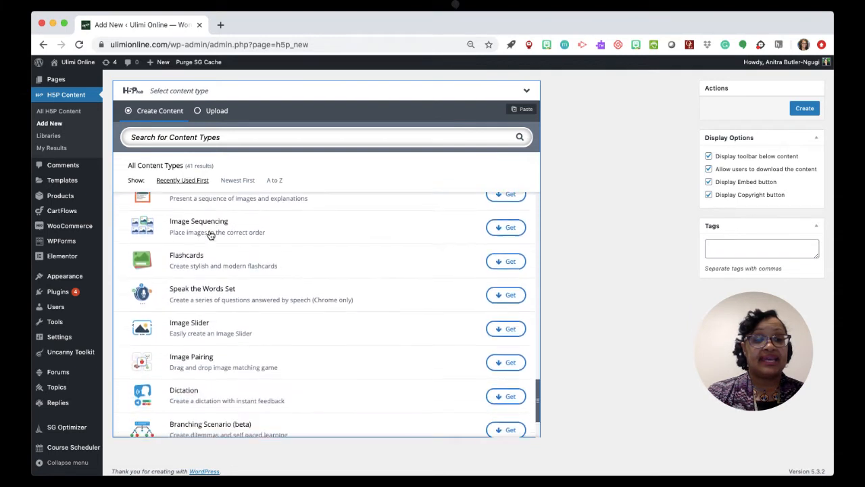
pyautogui.scroll(5, 211, 235)
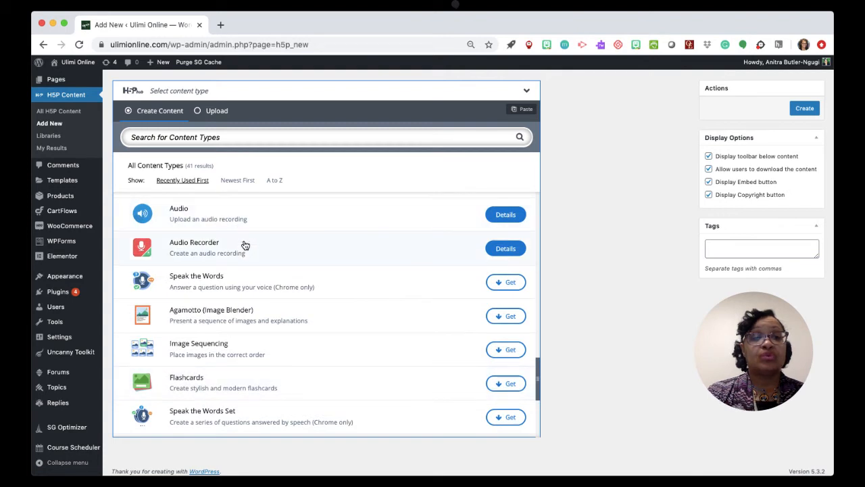
pyautogui.scroll(1, 244, 246)
pyautogui.scroll(2, 245, 245)
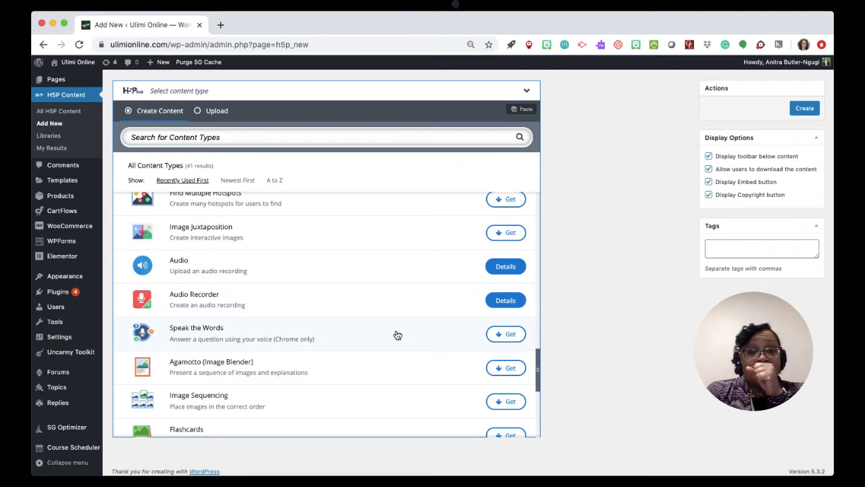
# Start a new activity with the Audio Recorder content type and title it "Goal Setting".
pyautogui.click(509, 301)
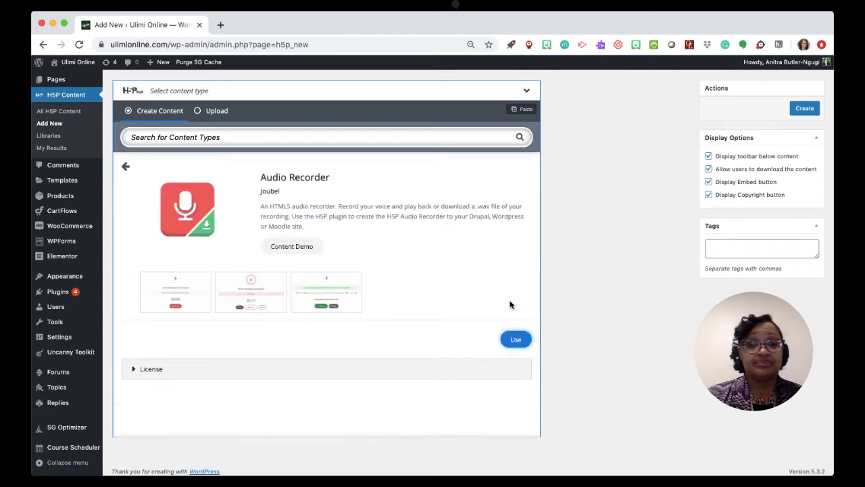
pyautogui.click(515, 339)
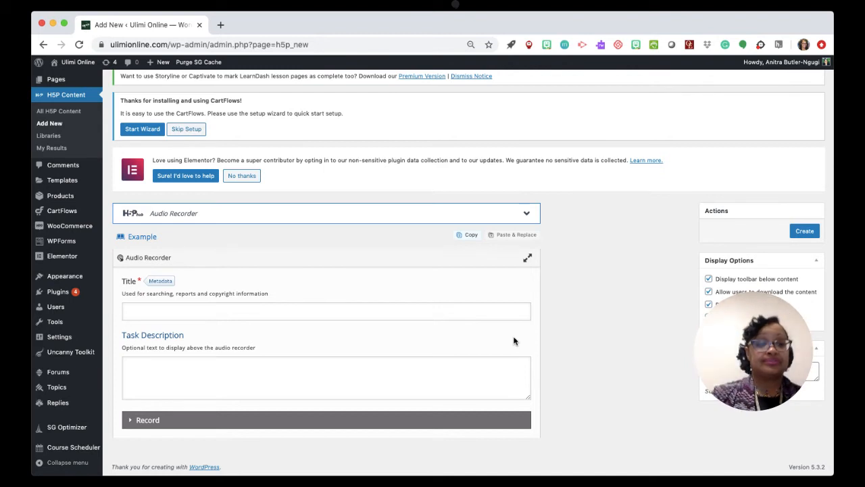
pyautogui.click(256, 315)
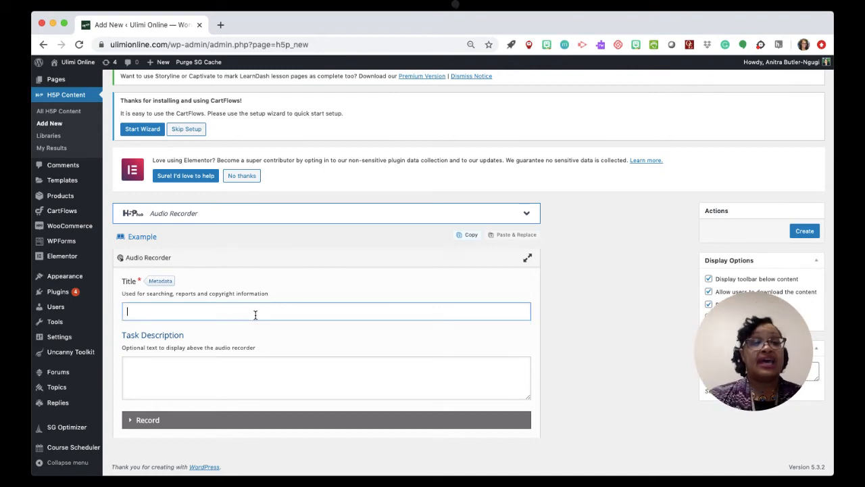
pyautogui.write('Go')
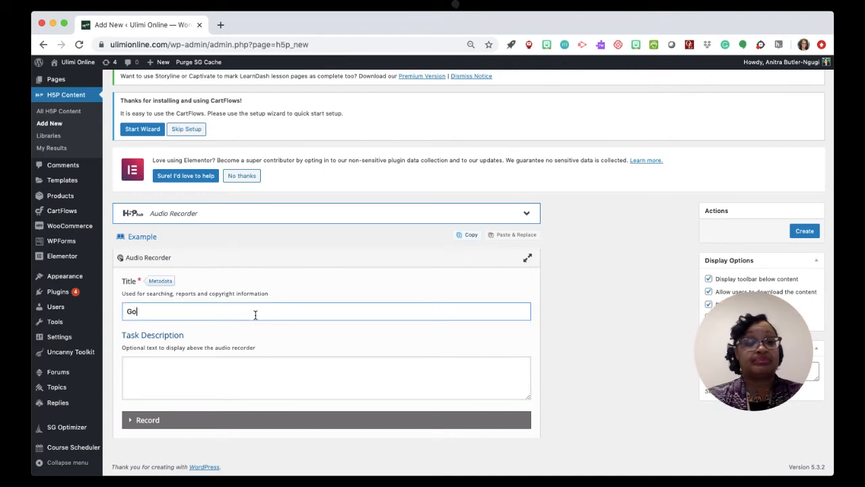
pyautogui.write('al Setting')
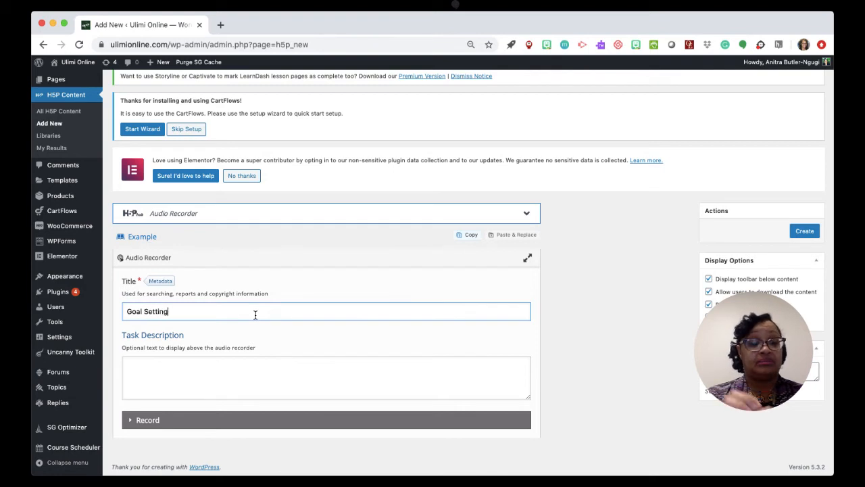
# Begin the task description with "After reading the Standards for Foreignl Language Teachers, ".
pyautogui.click(189, 370)
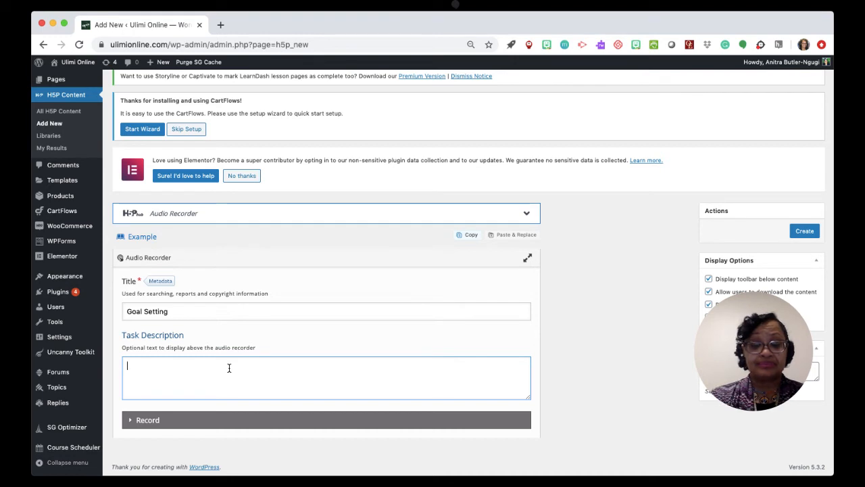
pyautogui.write('After reaxing')
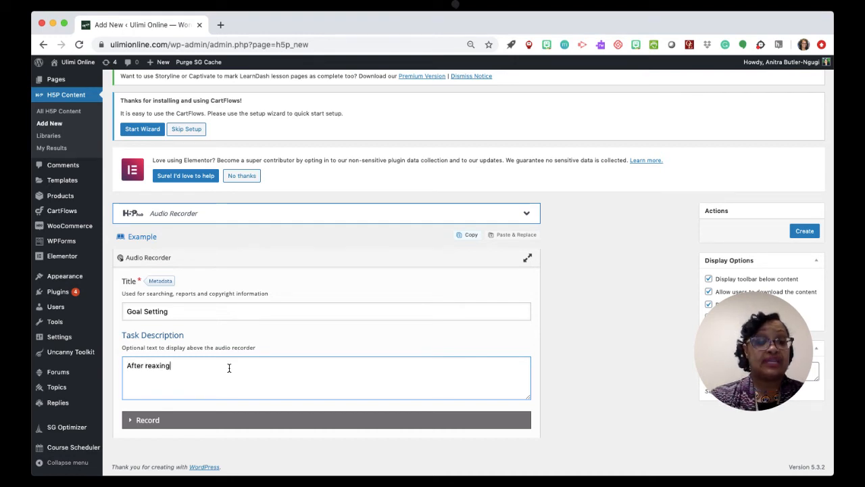
pyautogui.press('BackSpace')
pyautogui.press('BackSpace')
pyautogui.press('BackSpace')
pyautogui.press('BackSpace')
pyautogui.write('ding the')
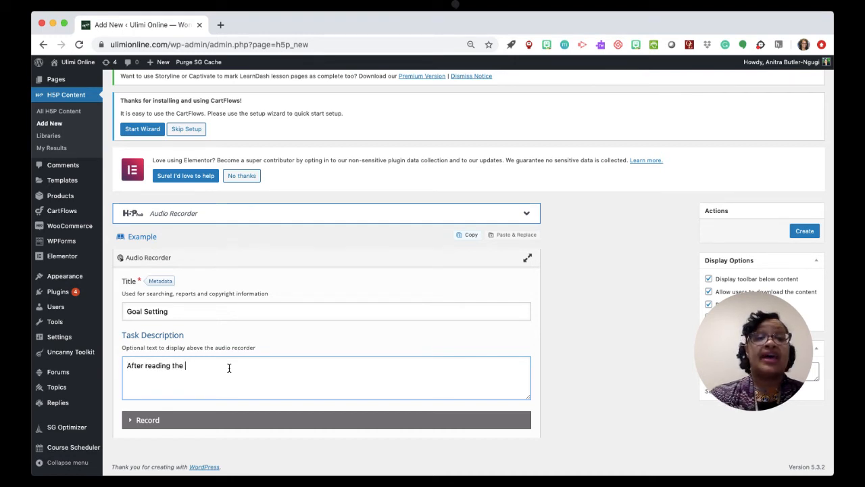
pyautogui.write(' Standard')
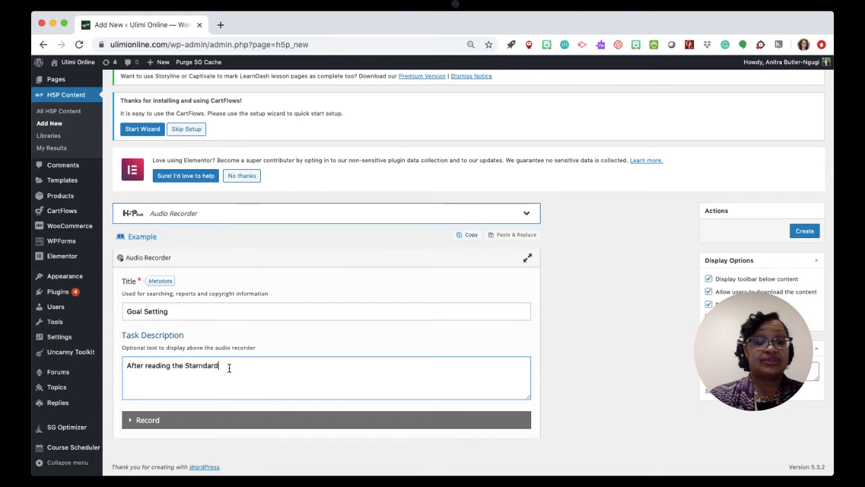
pyautogui.press('BackSpace')
pyautogui.press('BackSpace')
pyautogui.press('BackSpace')
pyautogui.press('BackSpace')
pyautogui.press('BackSpace')
pyautogui.write('ndards ')
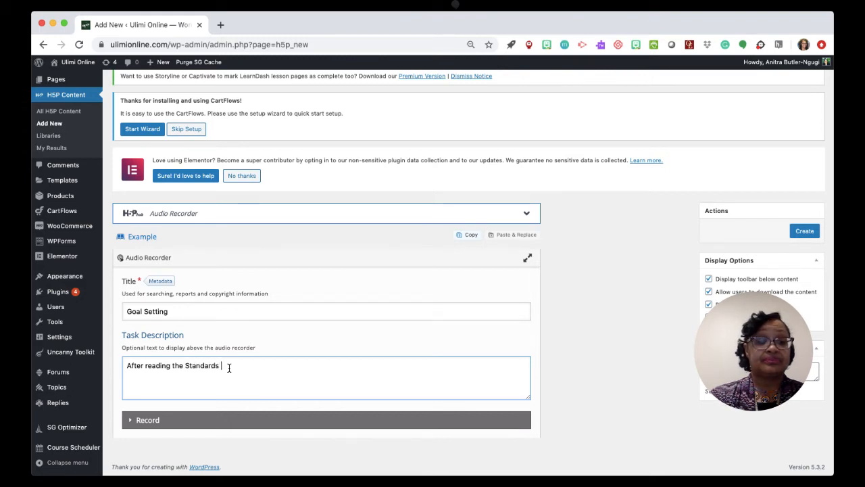
pyautogui.write('for For')
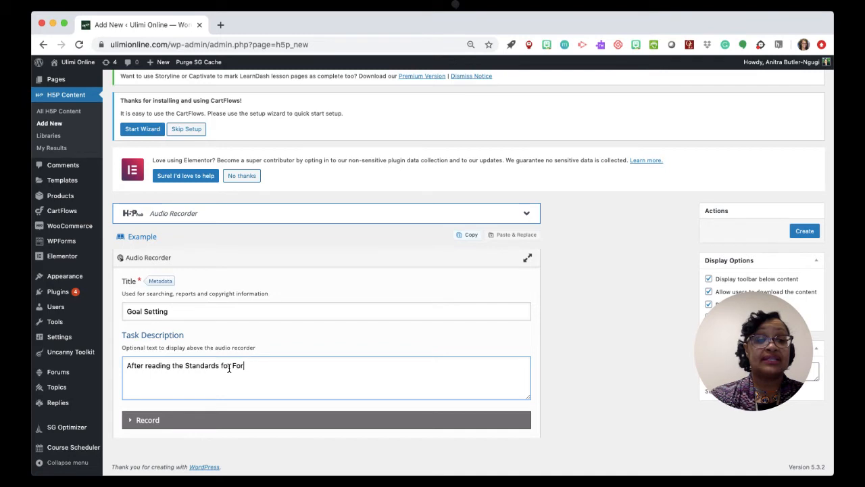
pyautogui.write('eignl La')
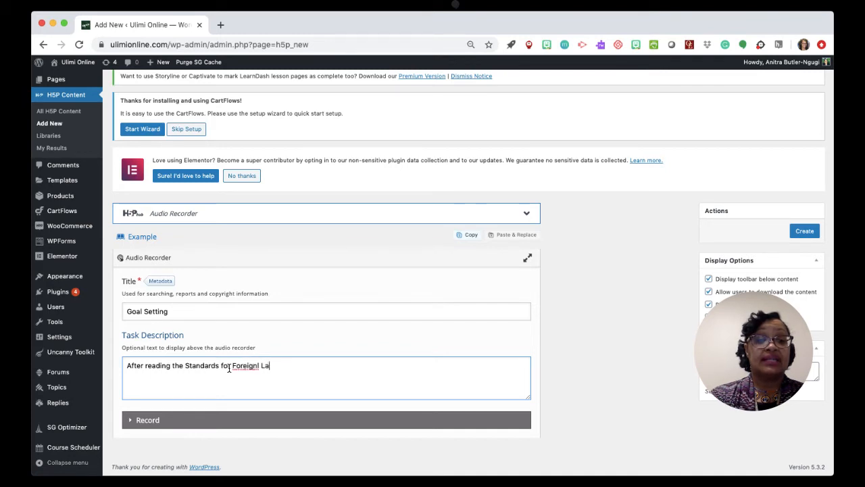
pyautogui.write('nguage Teachers, ')
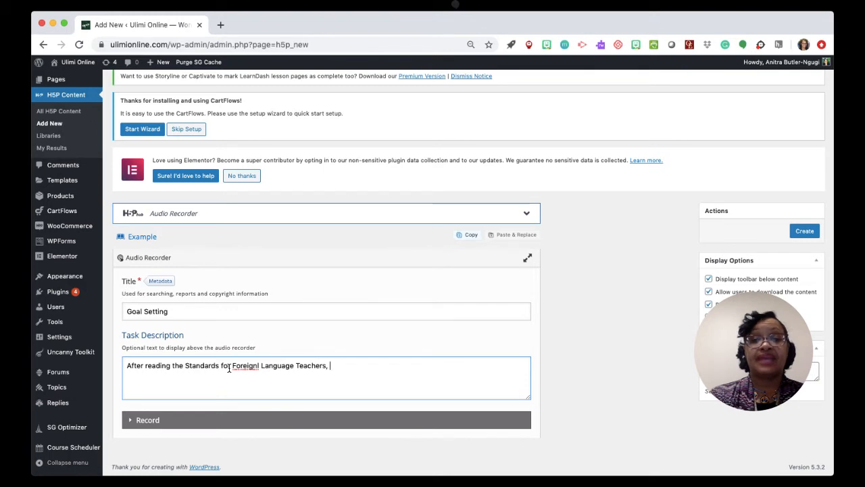
pyautogui.write('choos')
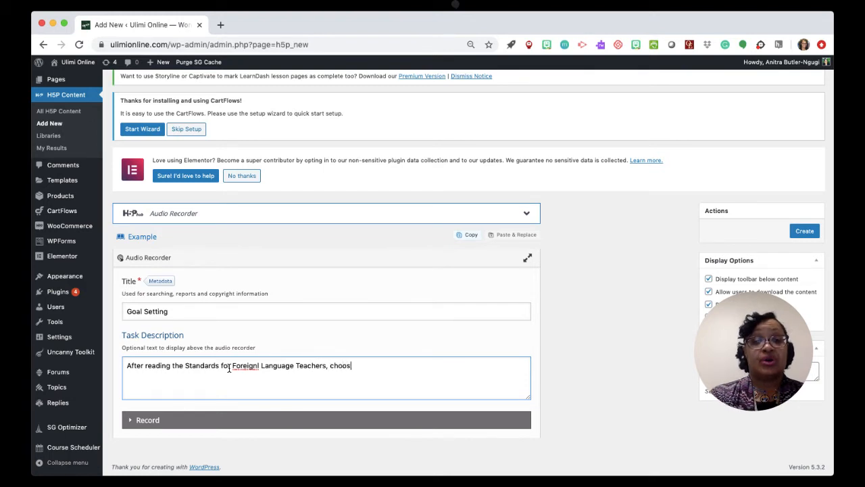
pyautogui.write('e one of those ')
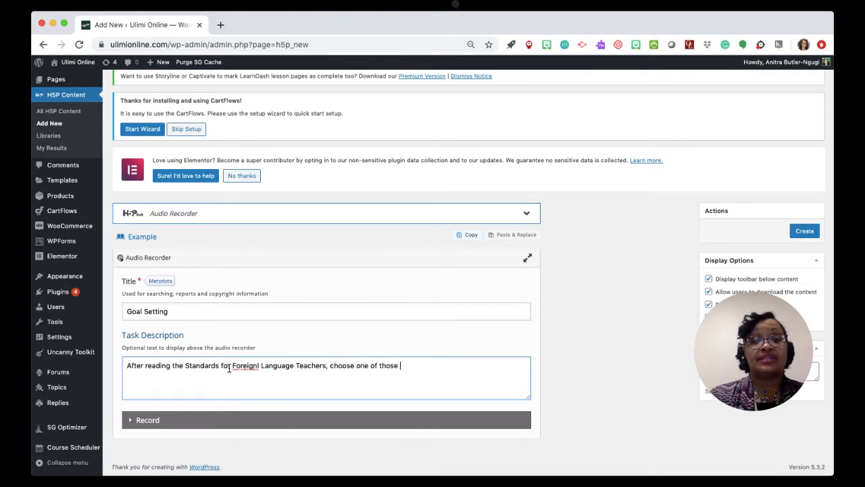
pyautogui.write('standards, an')
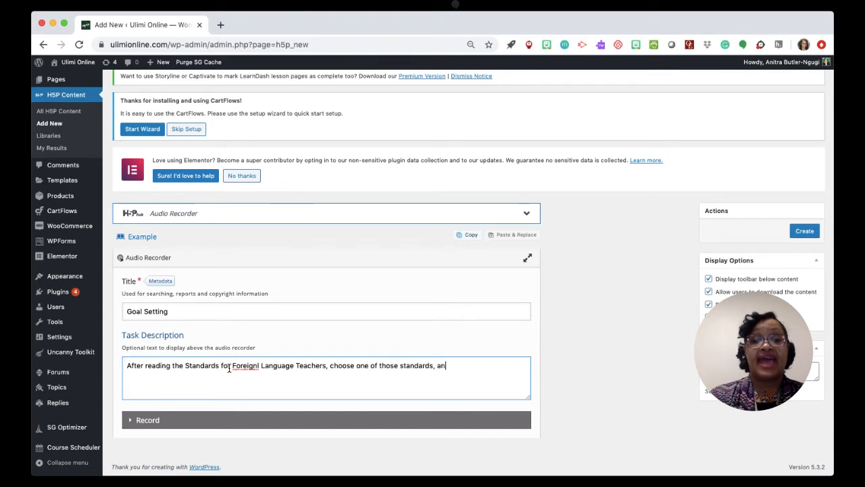
pyautogui.write('d create a goal')
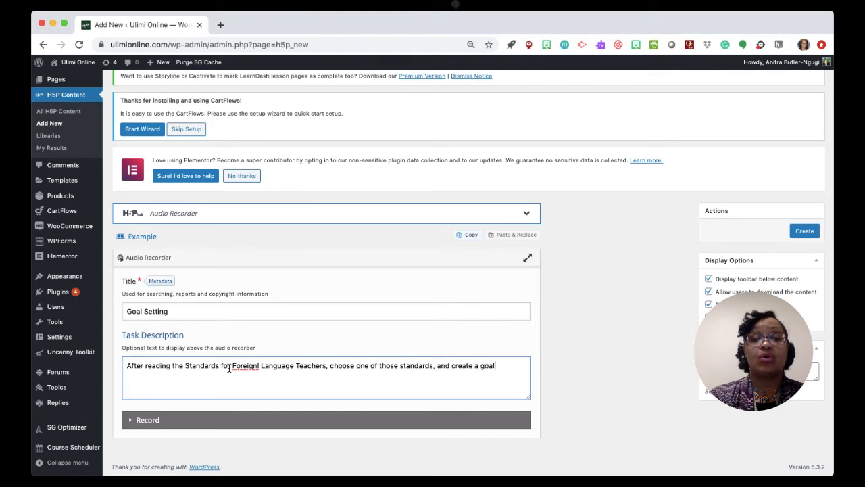
pyautogui.write(' for yourself.')
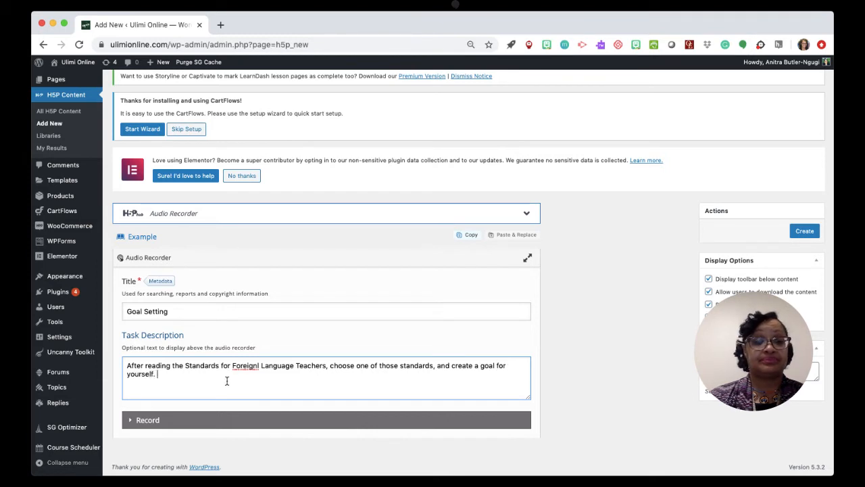
# Correct "Foreignl" to "Foreign" in the task description and add the sentence "Next, share your goal with the class.".
pyautogui.rightClick(242, 369)
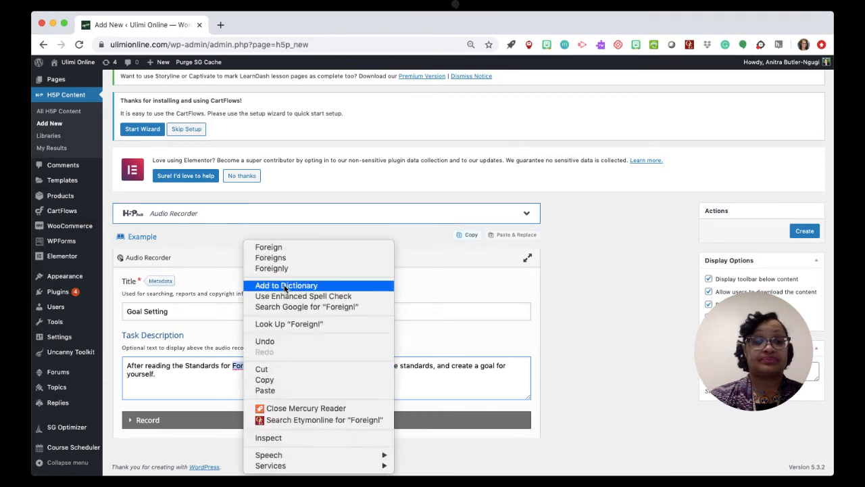
pyautogui.click(269, 247)
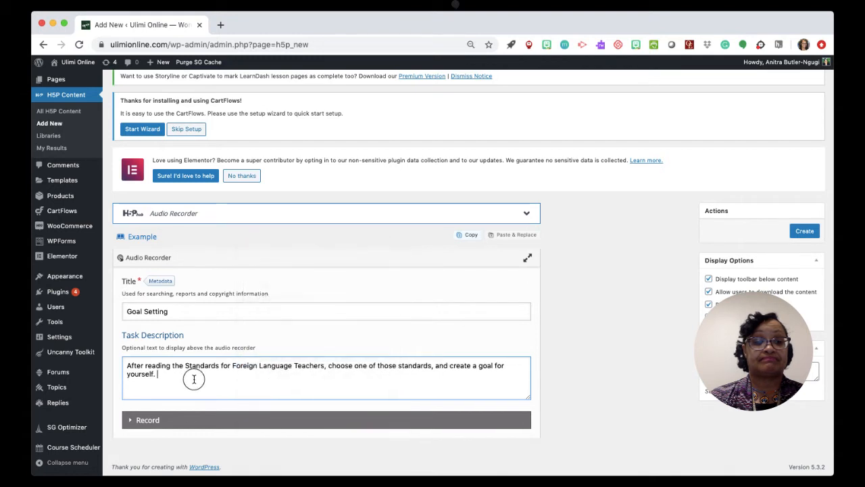
pyautogui.write('Next')
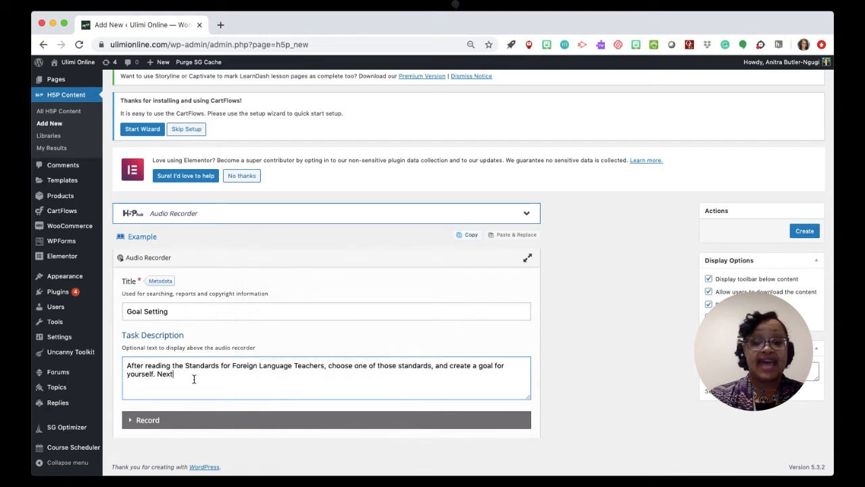
pyautogui.write(', share your')
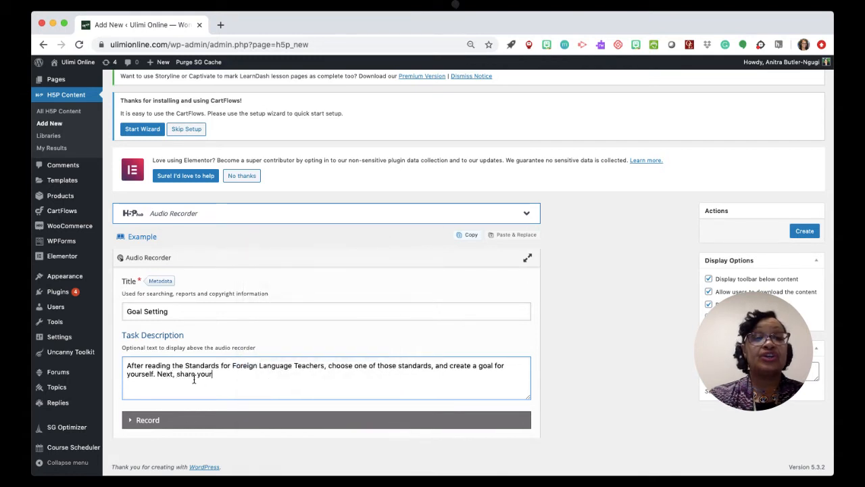
pyautogui.write(' goal with')
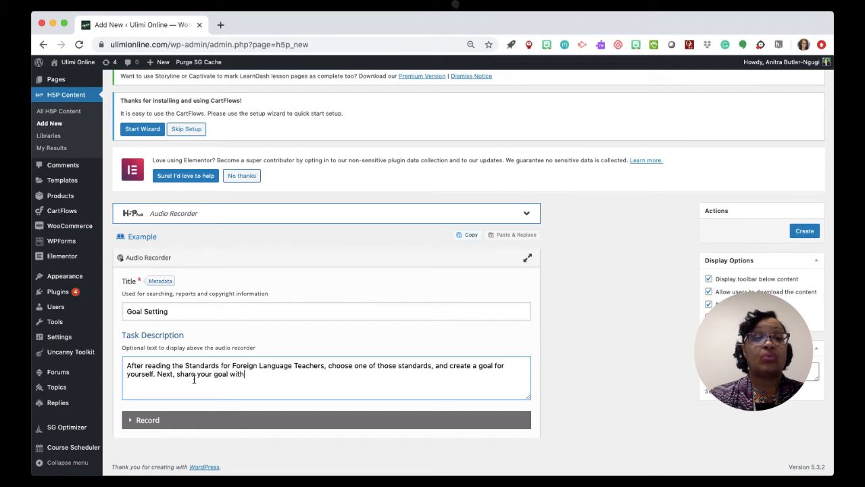
pyautogui.write(' the class.')
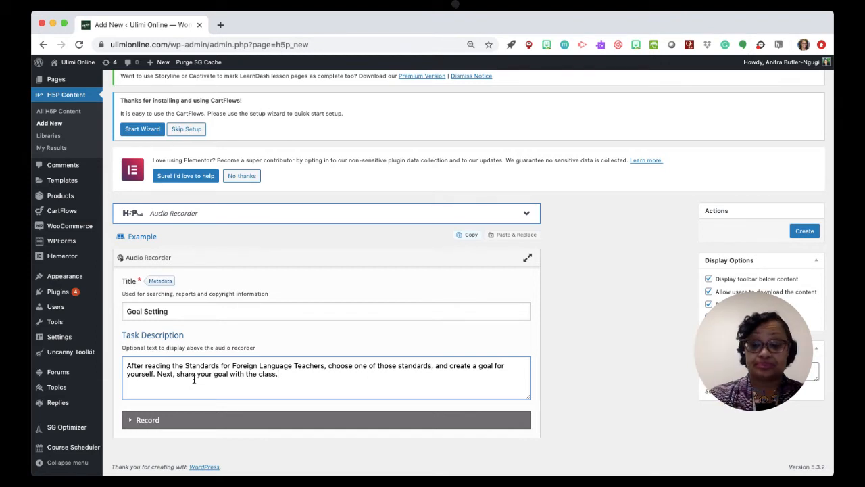
# Replace "with the class" in the task description's last sentence with "by recording yourself reading it.".
pyautogui.press('BackSpace')
pyautogui.press('BackSpace')
pyautogui.press('BackSpace')
pyautogui.press('BackSpace')
pyautogui.press('BackSpace')
pyautogui.press('BackSpace')
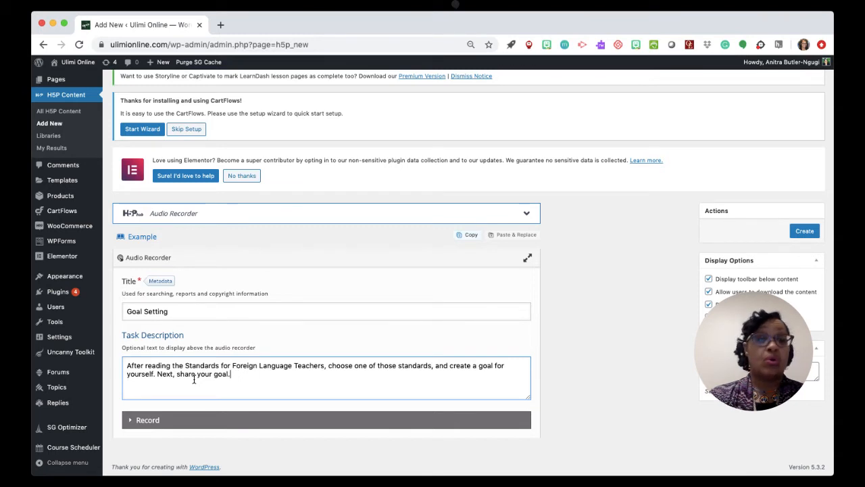
pyautogui.write('re')
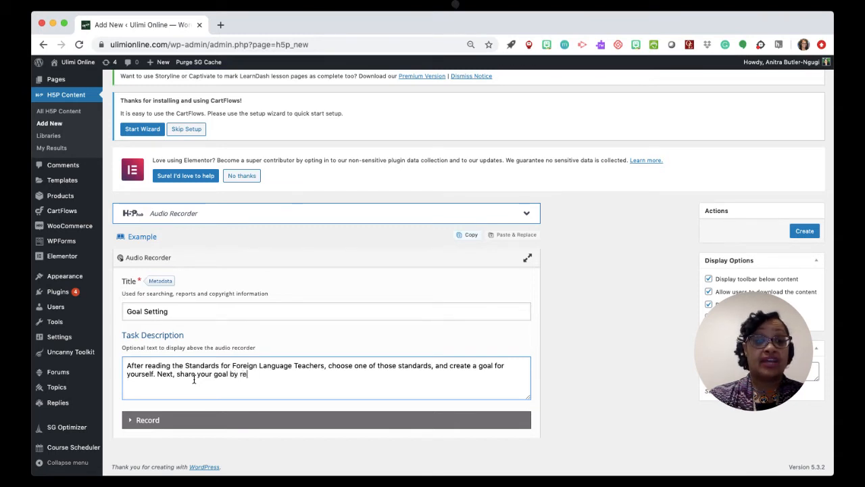
pyautogui.write('cording ')
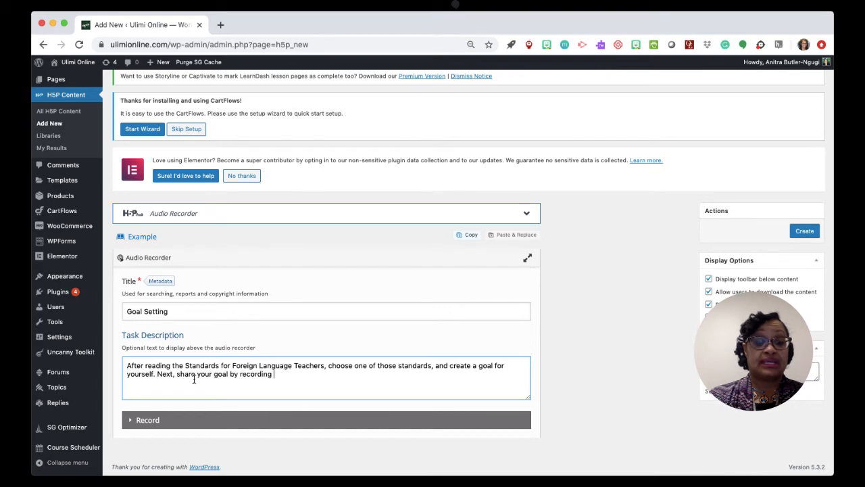
pyautogui.write('yourself')
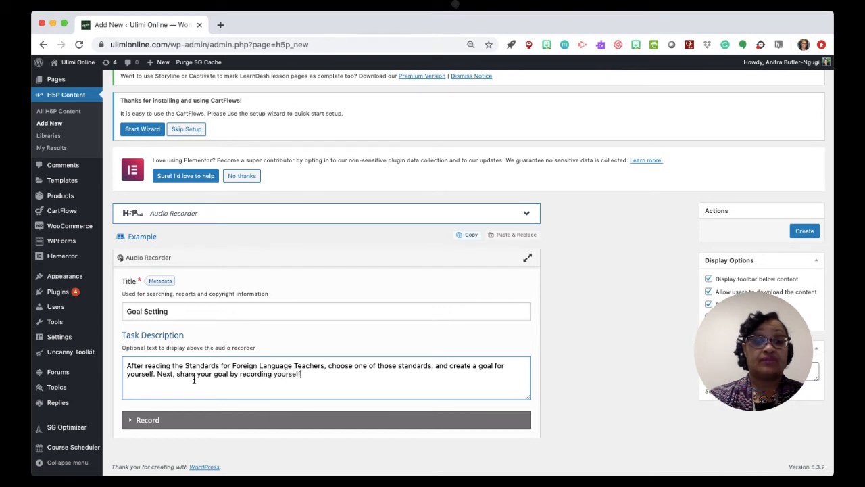
pyautogui.write(' reading it.')
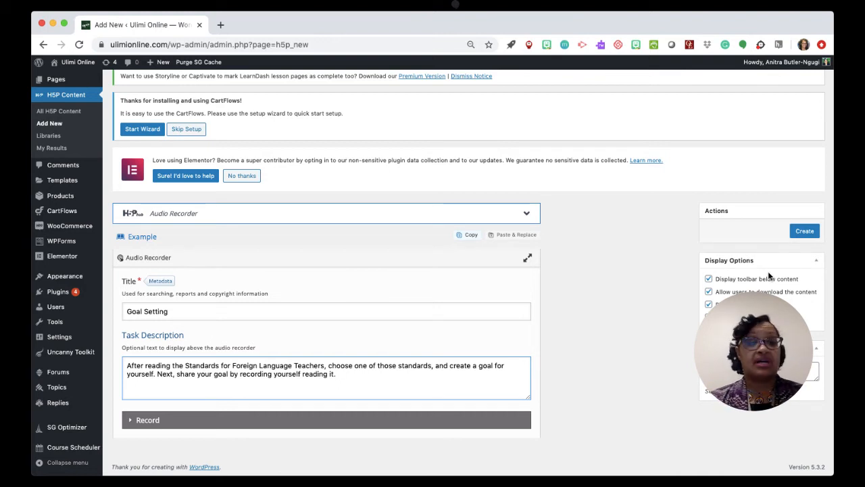
# Create the Goal Setting activity and select its shortcode [h5p id="2"].
pyautogui.click(805, 231)
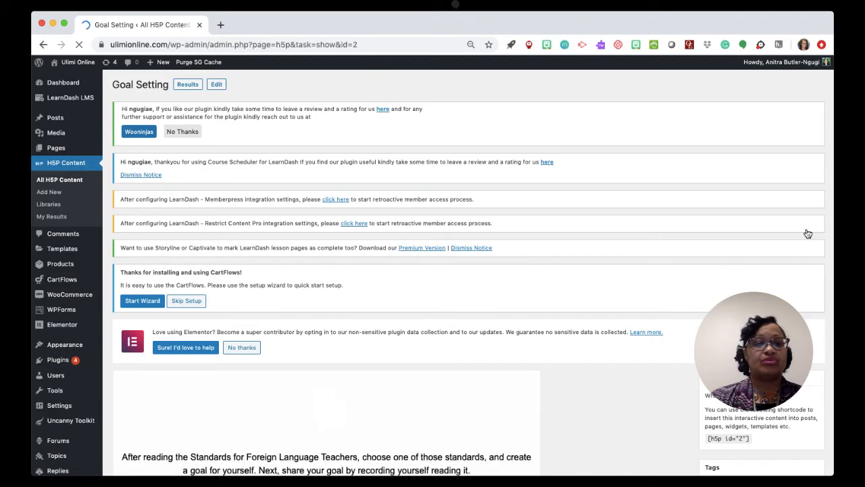
pyautogui.scroll(-5, 808, 233)
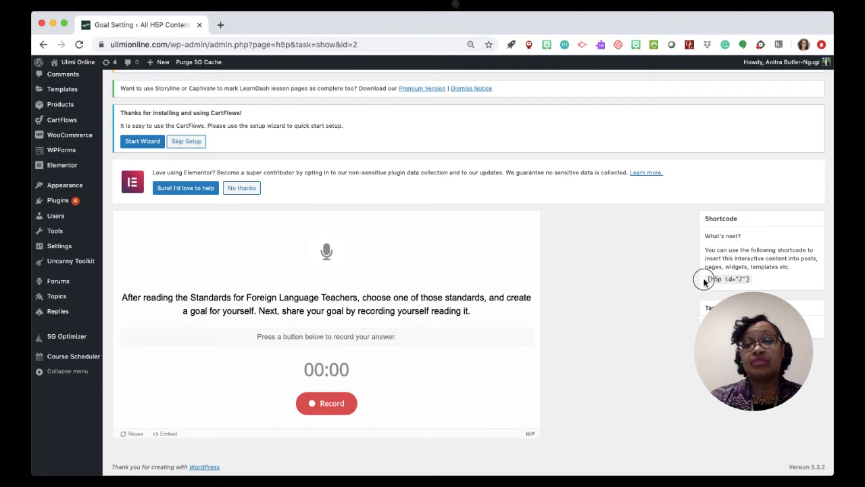
pyautogui.moveTo(705, 279); pyautogui.dragTo(757, 280)
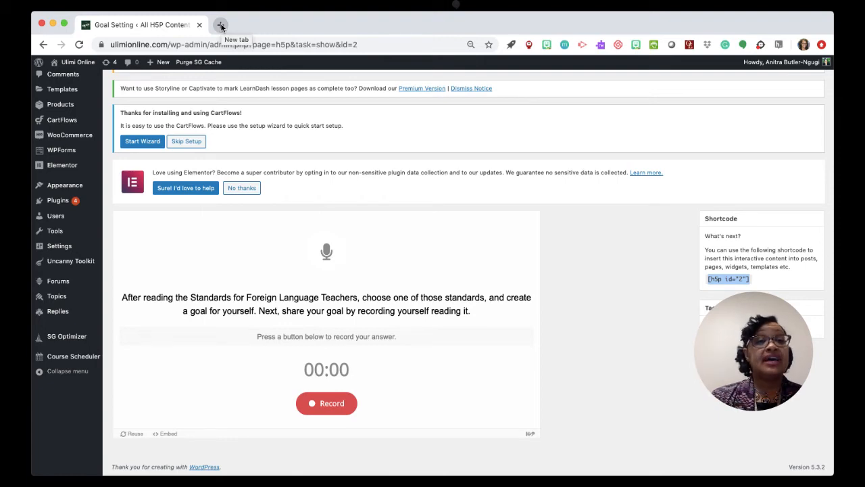
# Go to the LearnDash lessons and open Practice Sandbox Lesson 1 for editing.
pyautogui.scroll(5, 243, 98)
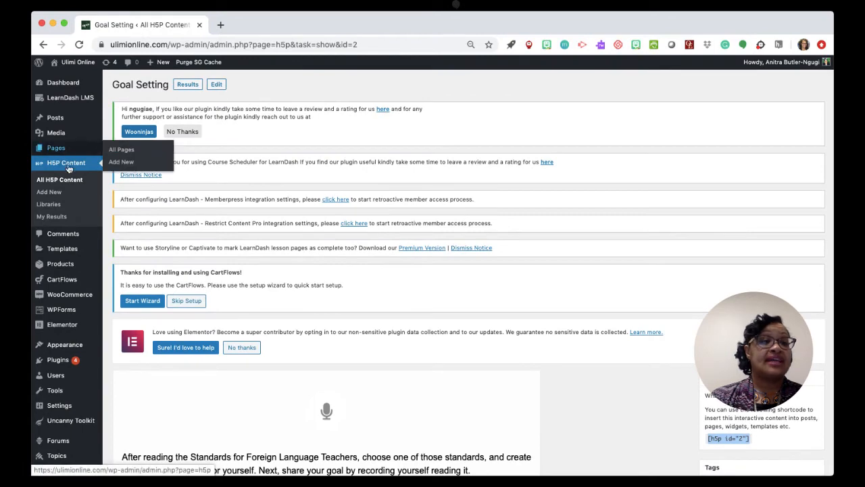
pyautogui.scroll(-5, 150, 220)
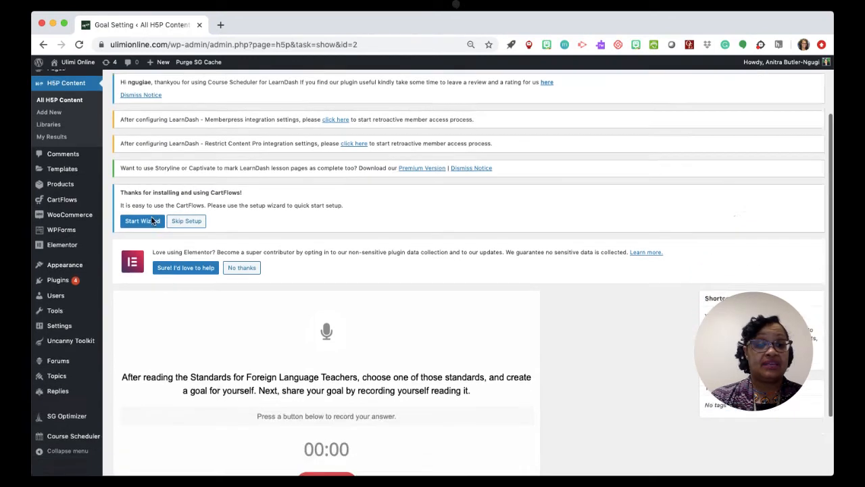
pyautogui.scroll(5, 151, 216)
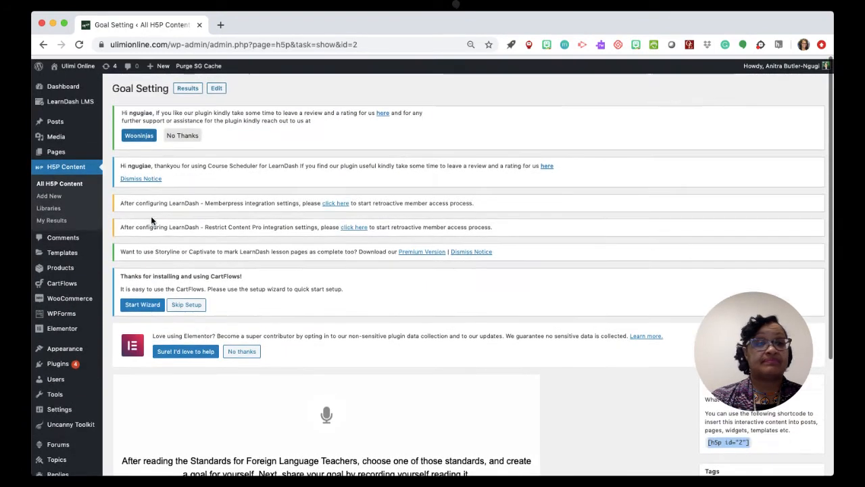
pyautogui.moveTo(70, 104)
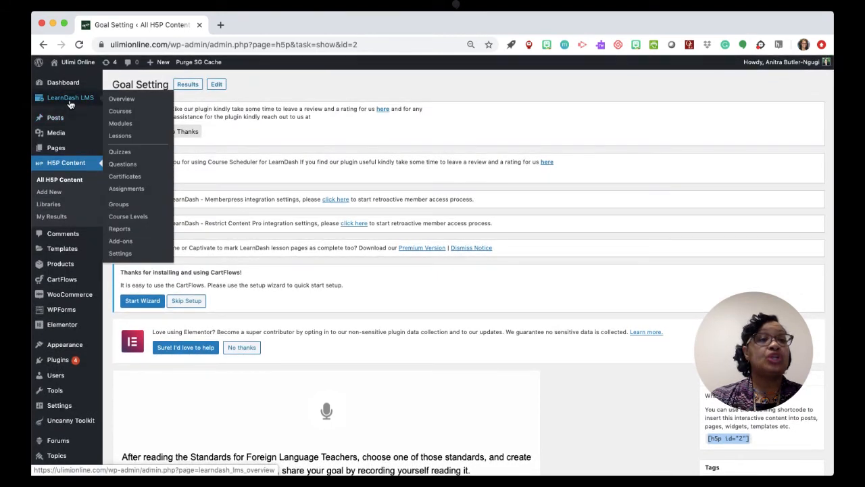
pyautogui.click(127, 140)
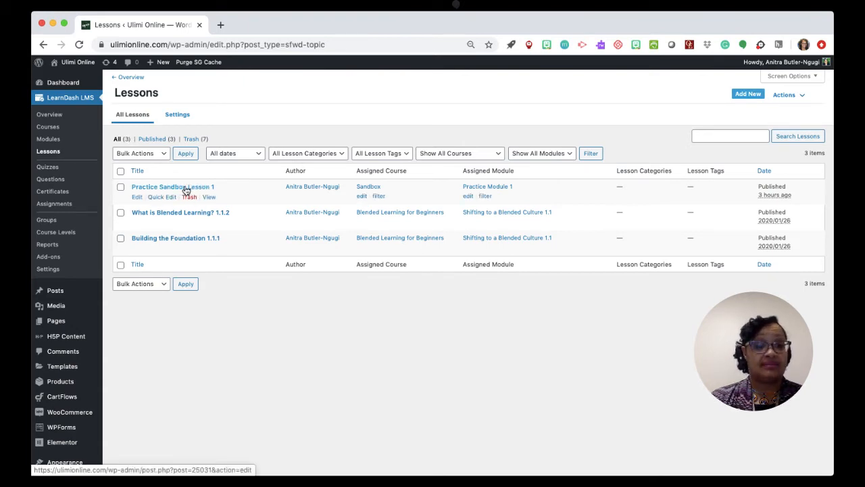
pyautogui.click(137, 198)
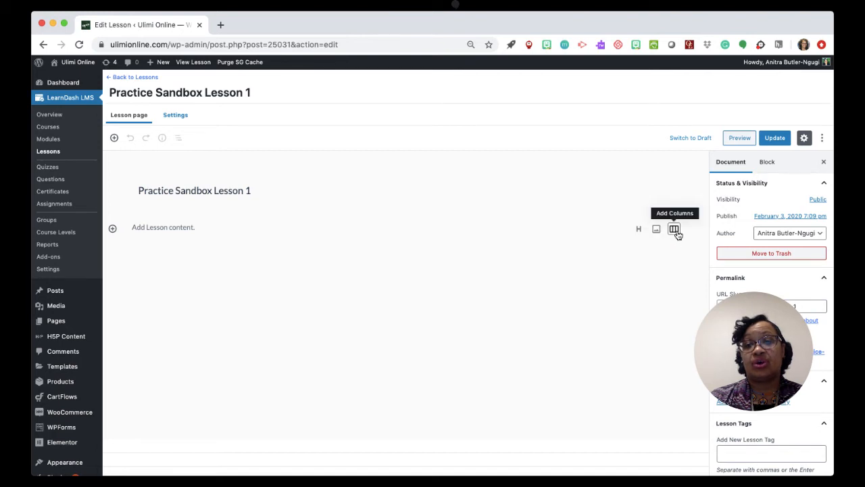
# Add a paragraph block to the lesson reading "Take a moment and read the standards for foreign language instruction teachers.".
pyautogui.click(113, 231)
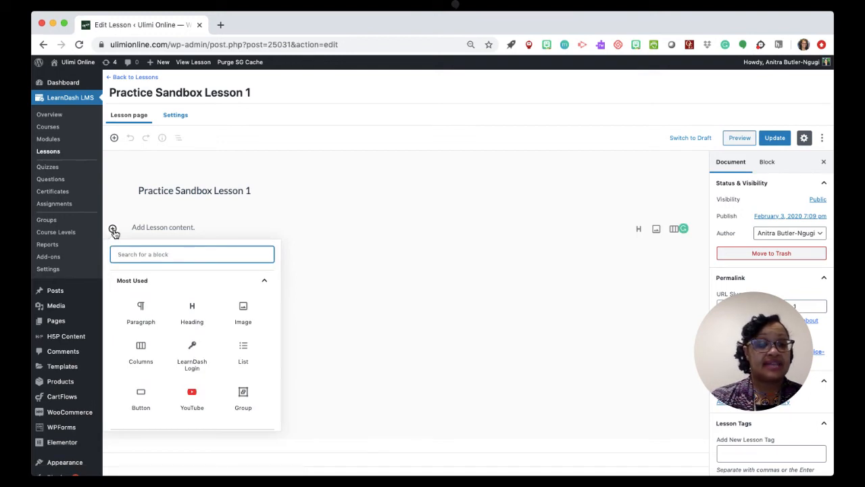
pyautogui.click(141, 309)
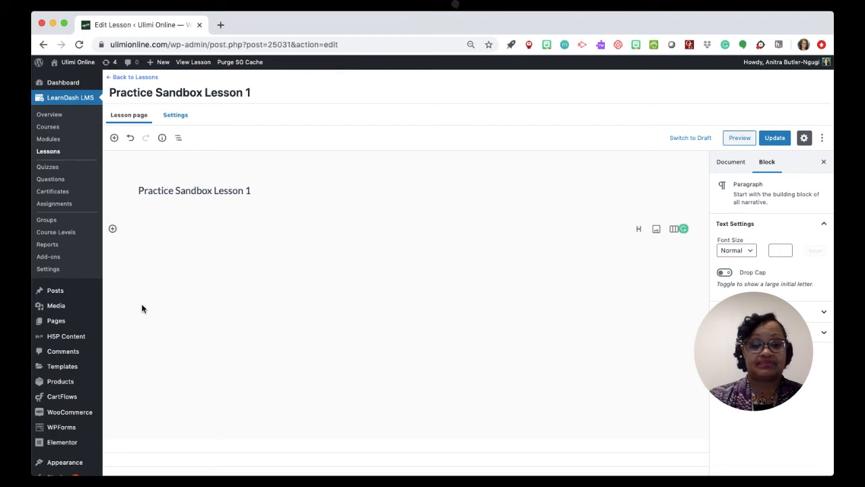
pyautogui.write('Take a moe')
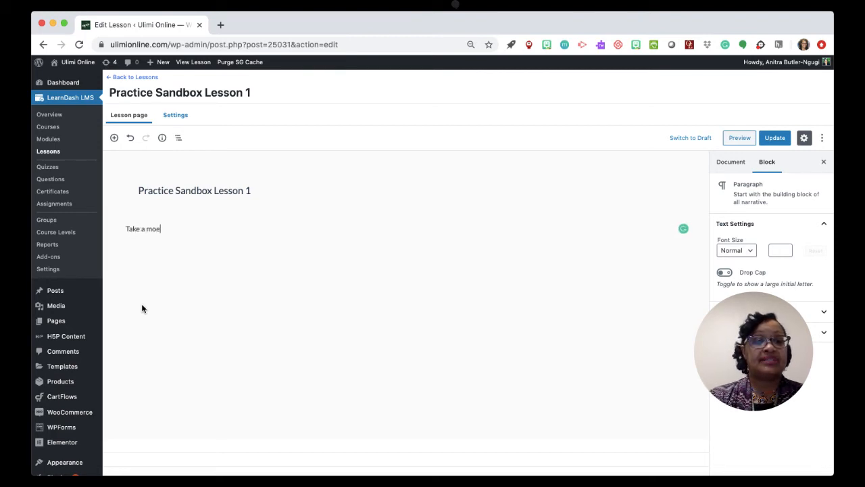
pyautogui.press('BackSpace')
pyautogui.write('ment and read')
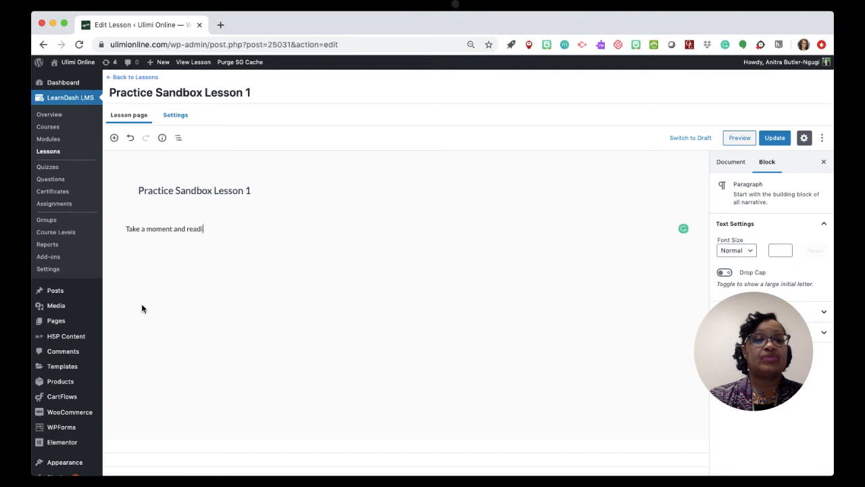
pyautogui.write(' the s')
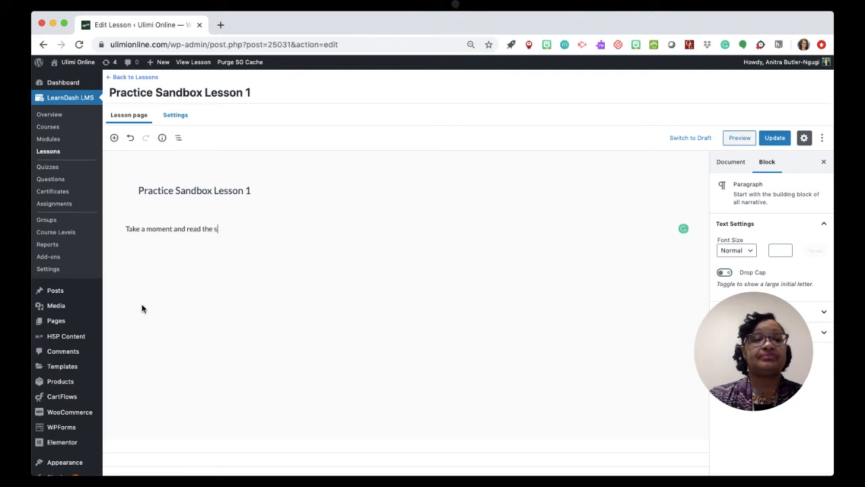
pyautogui.write('tanda')
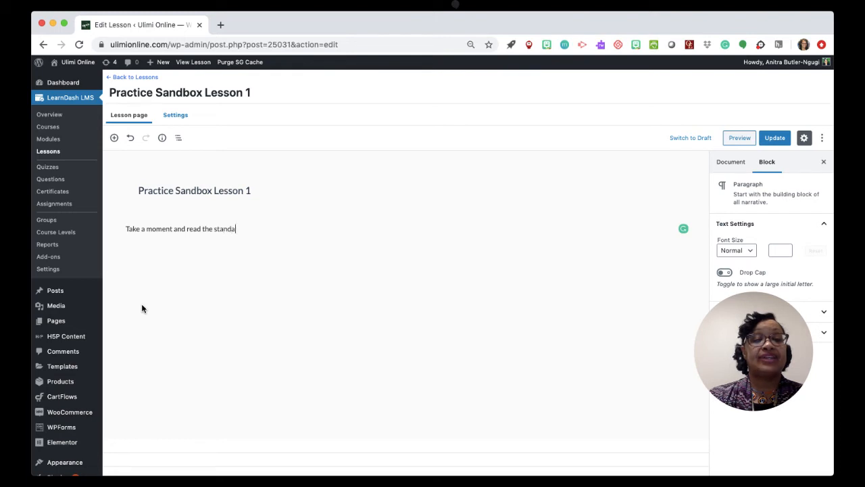
pyautogui.write('rds f')
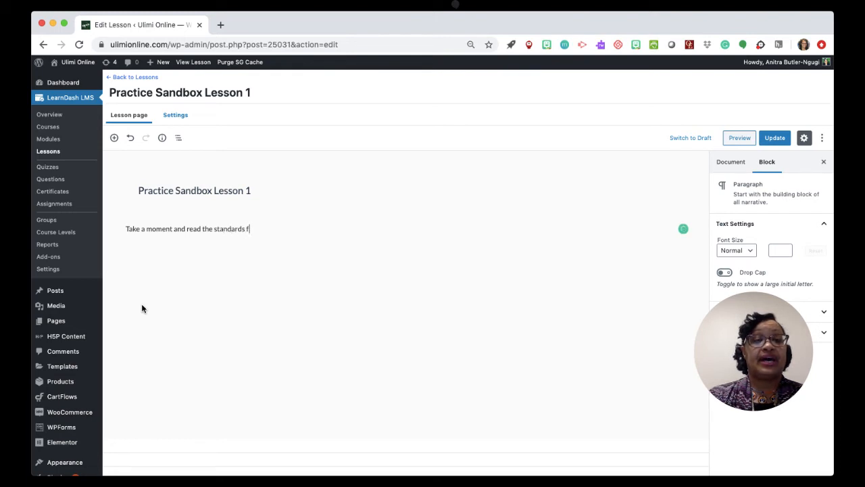
pyautogui.write('or')
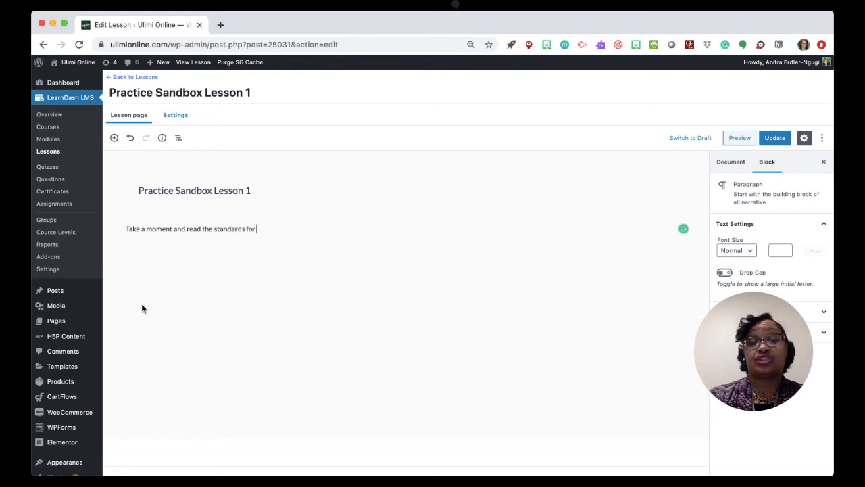
pyautogui.write(' forei')
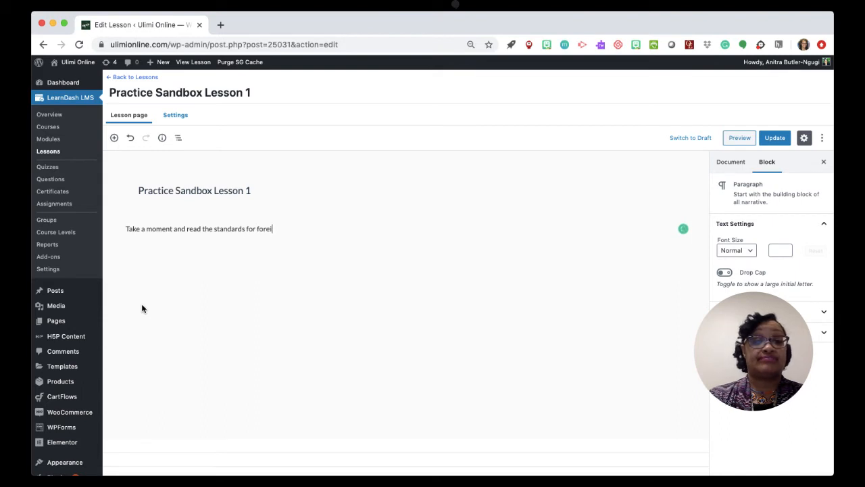
pyautogui.write('ng')
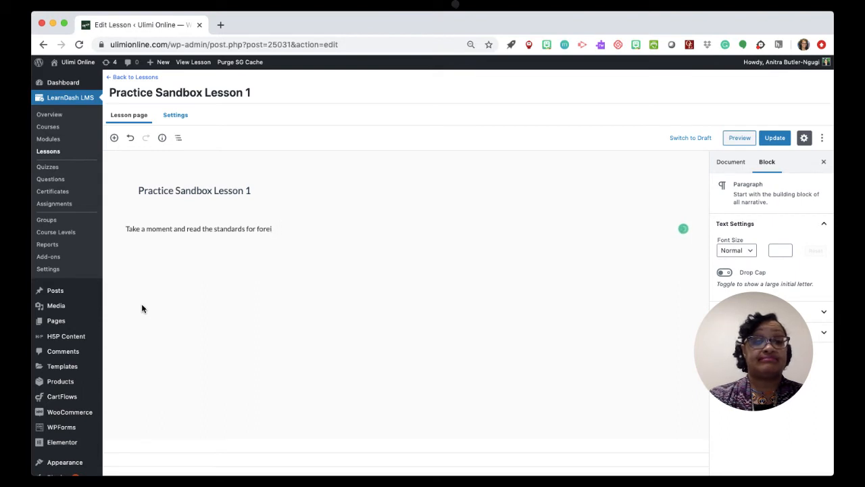
pyautogui.write(' language in')
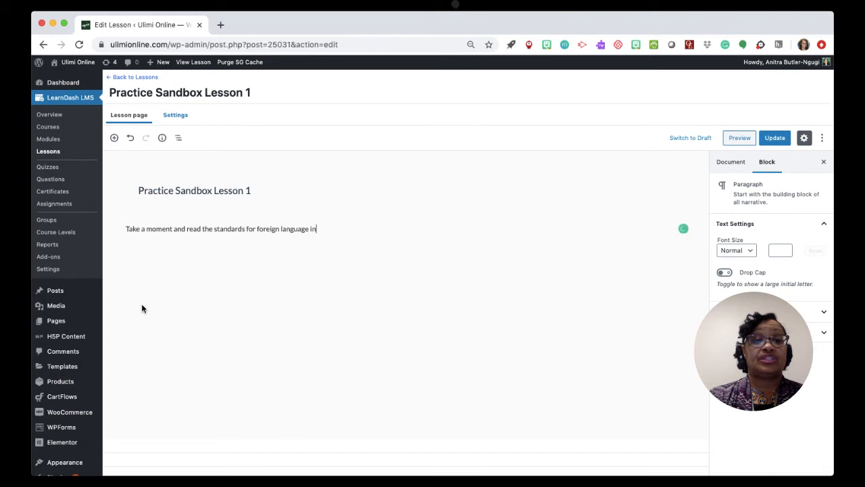
pyautogui.write('struction teachers')
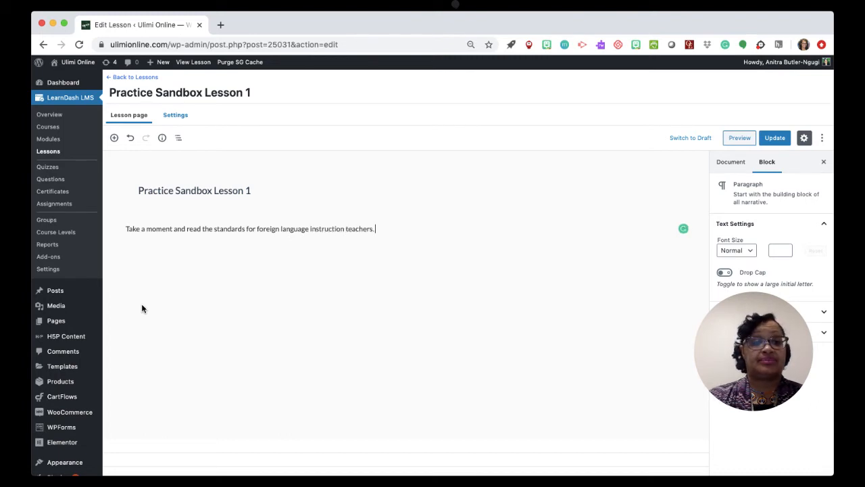
pyautogui.write('. After')
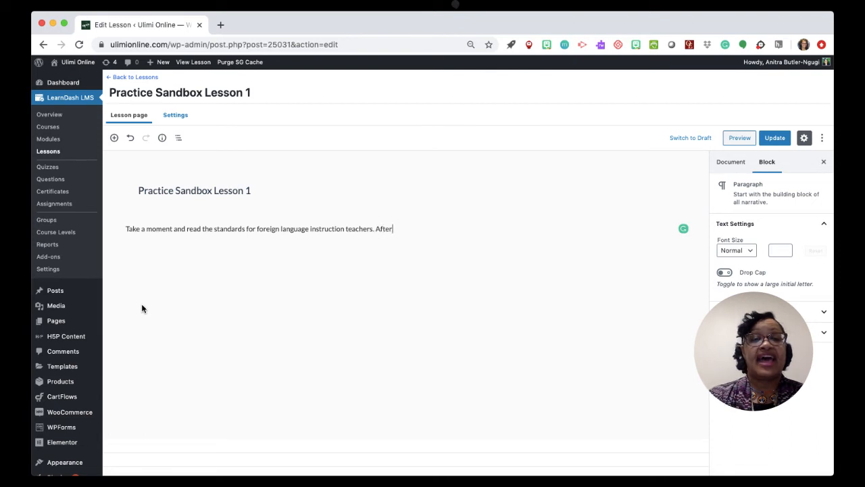
pyautogui.write(" you've read")
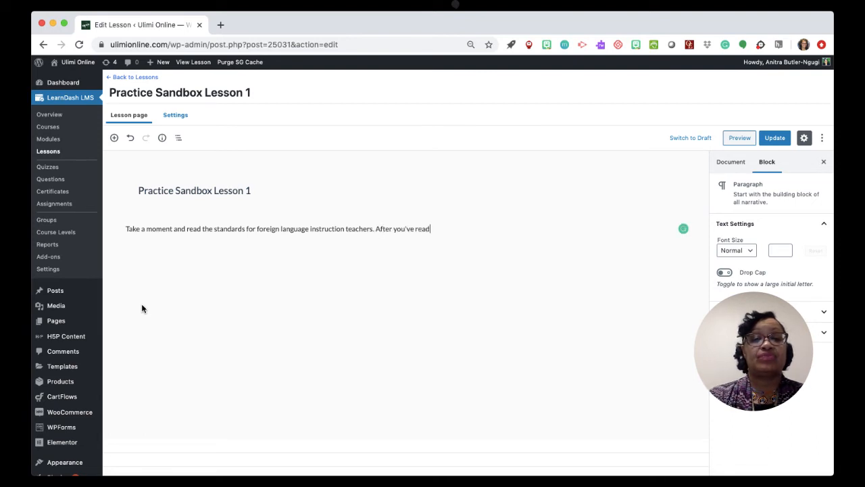
pyautogui.write(' though')
# Continue the lesson paragraph with the sentence "After you've read through the standards, create a goal for yourself.".
pyautogui.press('BackSpace')
pyautogui.press('BackSpace')
pyautogui.press('BackSpace')
pyautogui.press('BackSpace')
pyautogui.press('BackSpace')
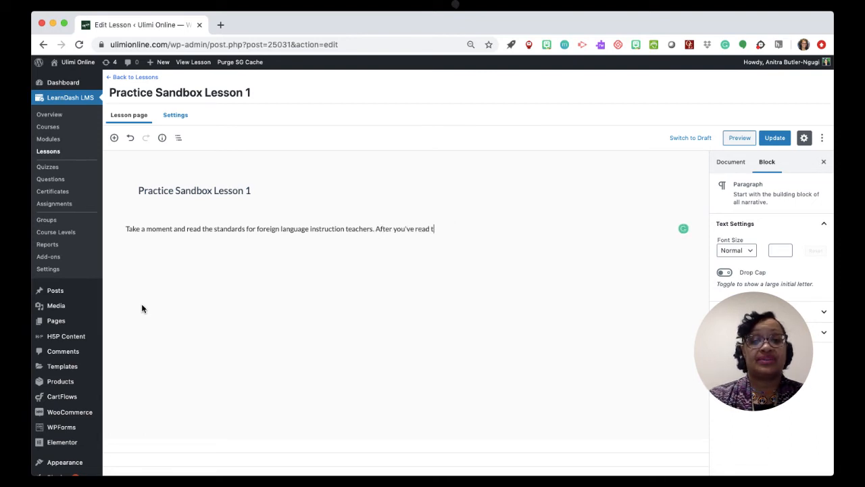
pyautogui.write('hrough t')
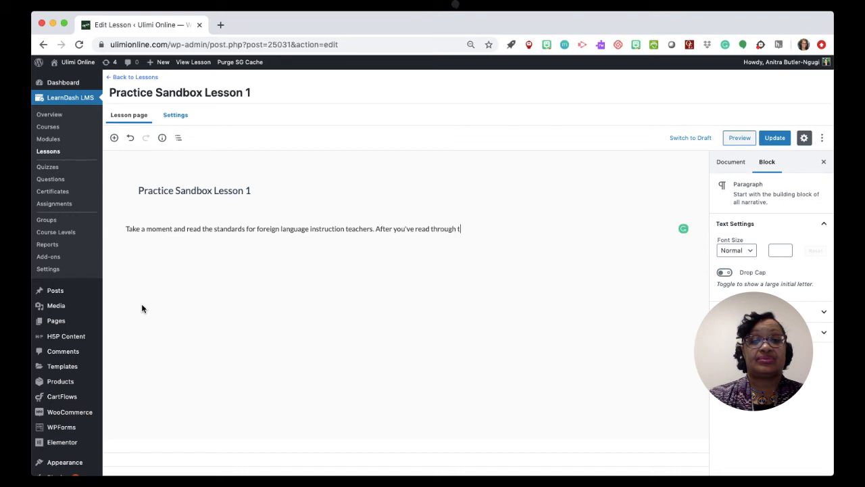
pyautogui.write('he standards')
pyautogui.press('BackSpace')
pyautogui.press('BackSpace')
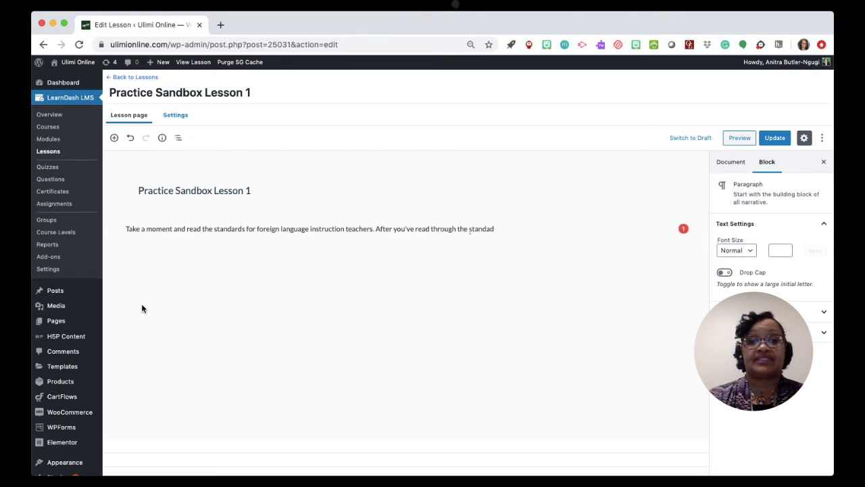
pyautogui.press('BackSpace')
pyautogui.write('rds, creadte')
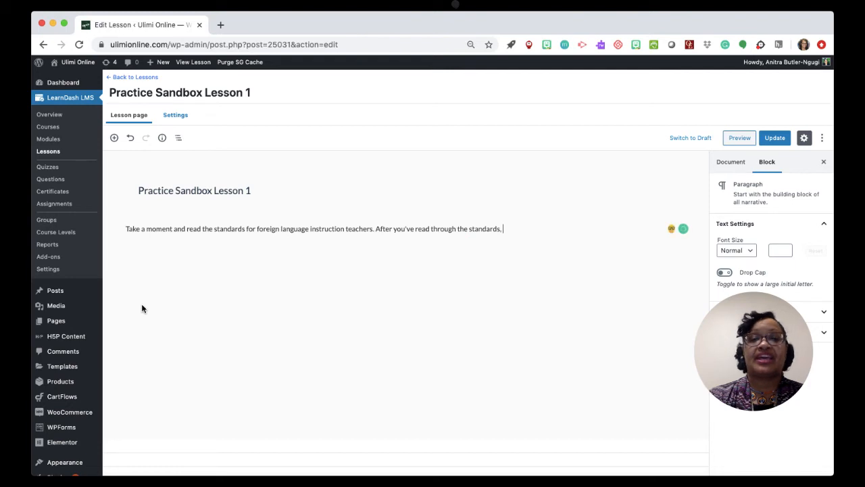
pyautogui.press('BackSpace')
pyautogui.press('BackSpace')
pyautogui.press('BackSpace')
pyautogui.write('t')
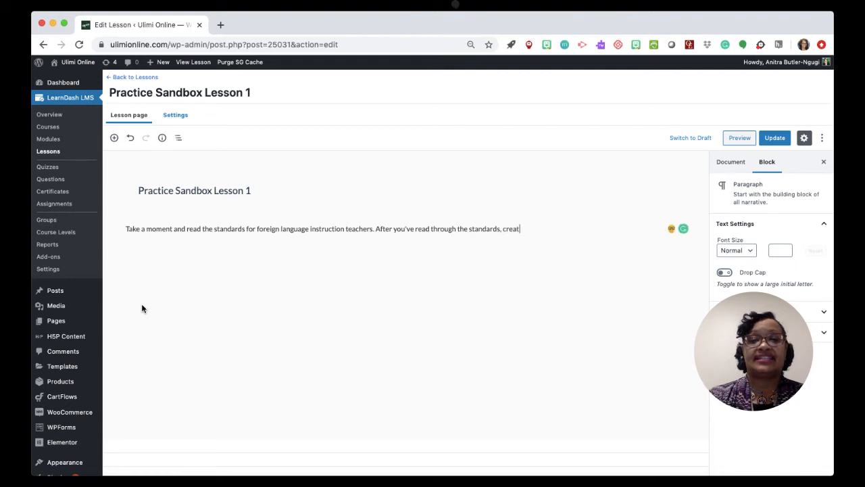
pyautogui.write('e a goal for yourself.')
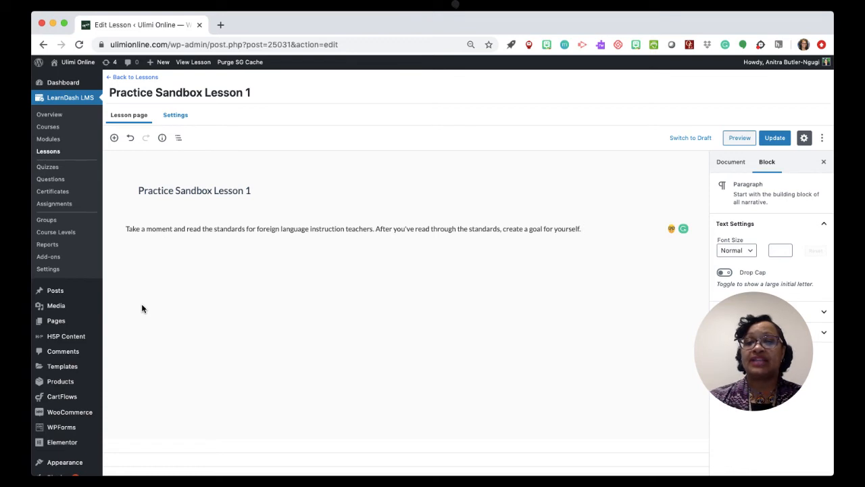
# Update the lesson, preview its page, and return to the editor.
pyautogui.click(775, 140)
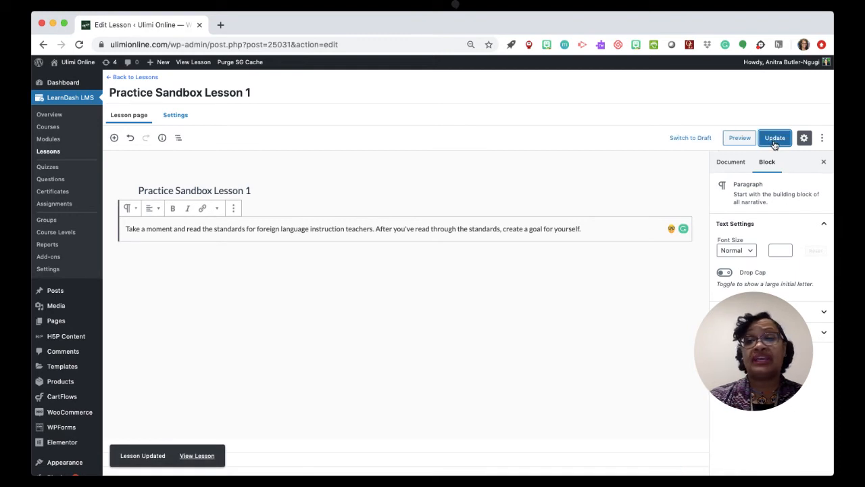
pyautogui.click(742, 140)
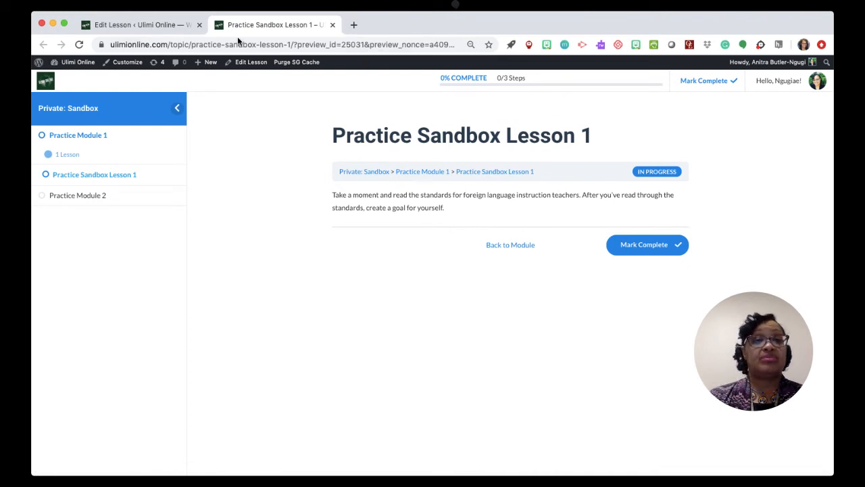
pyautogui.click(332, 25)
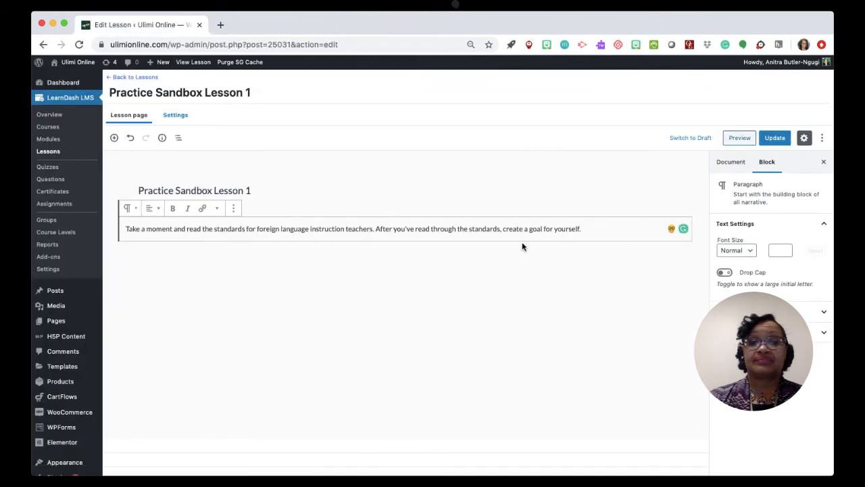
# Paste the shortcode [h5p id="2"] two blocks below the instruction paragraph and update the lesson.
pyautogui.click(595, 228)
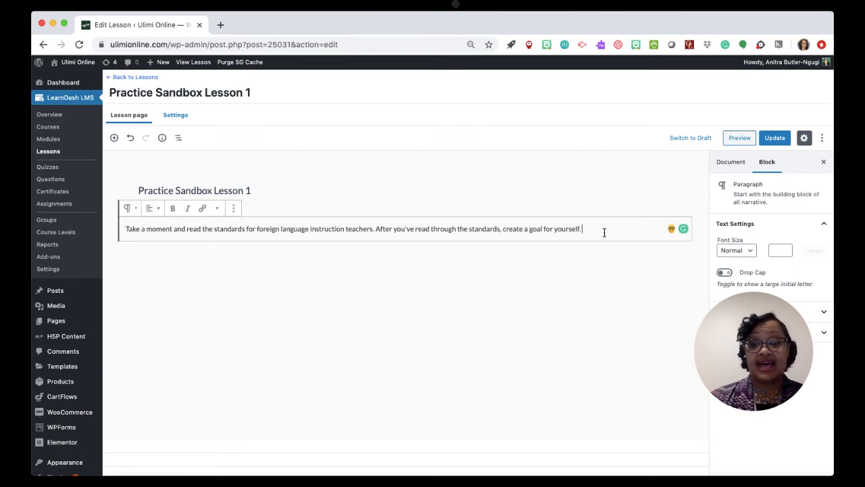
pyautogui.press('Return')
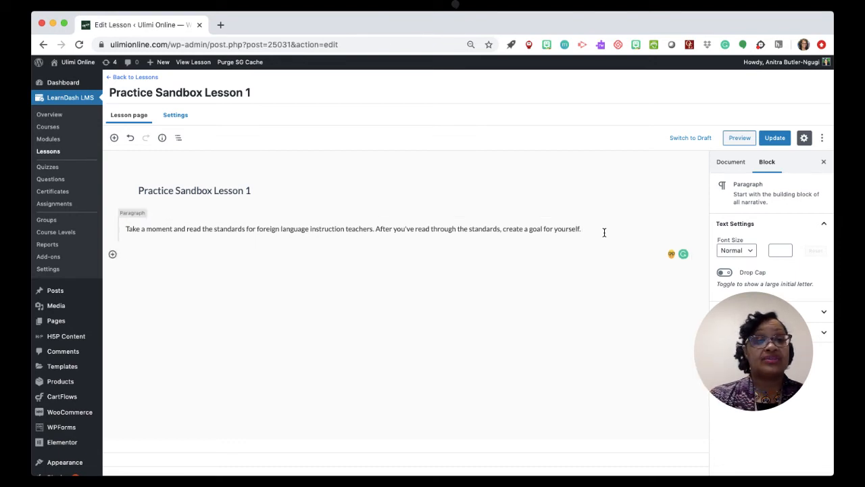
pyautogui.press('Return')
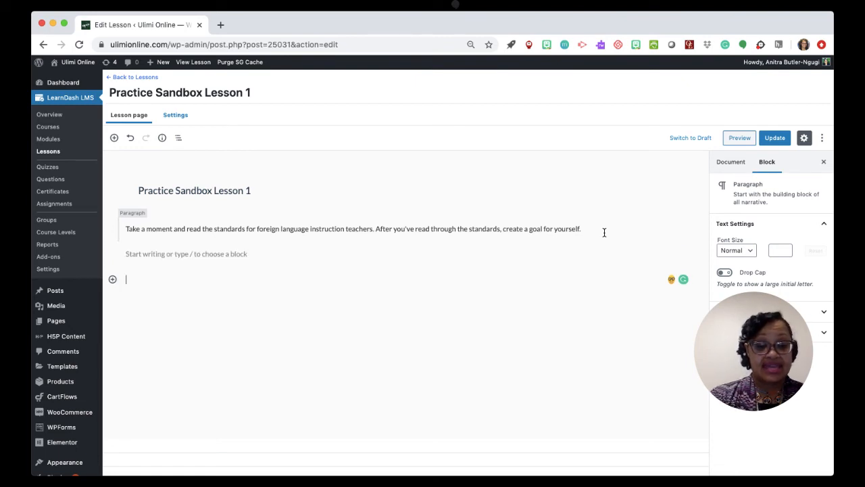
pyautogui.write('[h5p id="2"]')
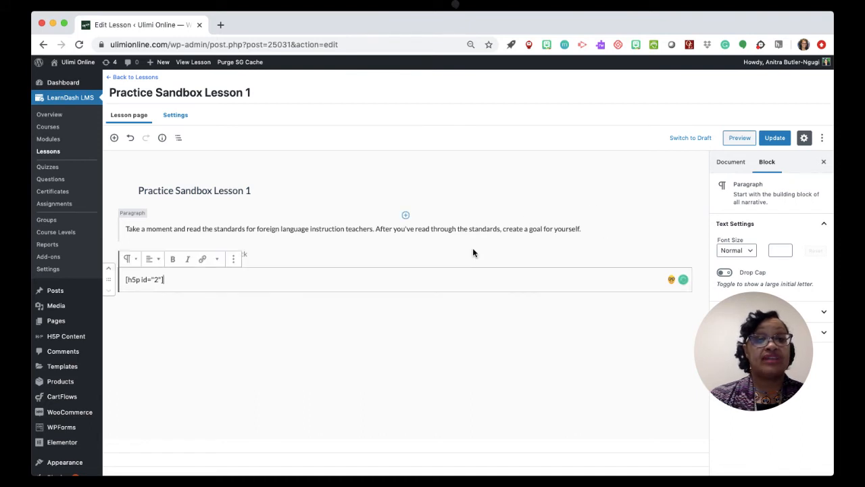
pyautogui.click(781, 139)
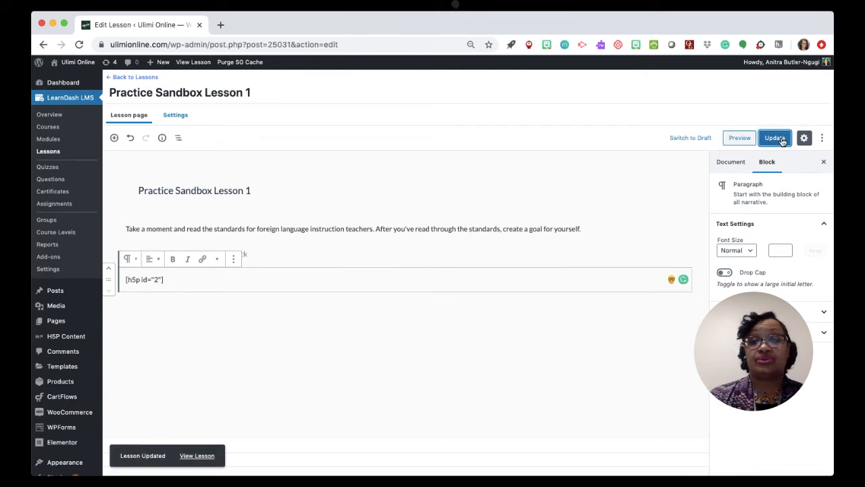
# View the published lesson to check the embedded audio recorder activity, and return to the lesson editor.
pyautogui.click(197, 456)
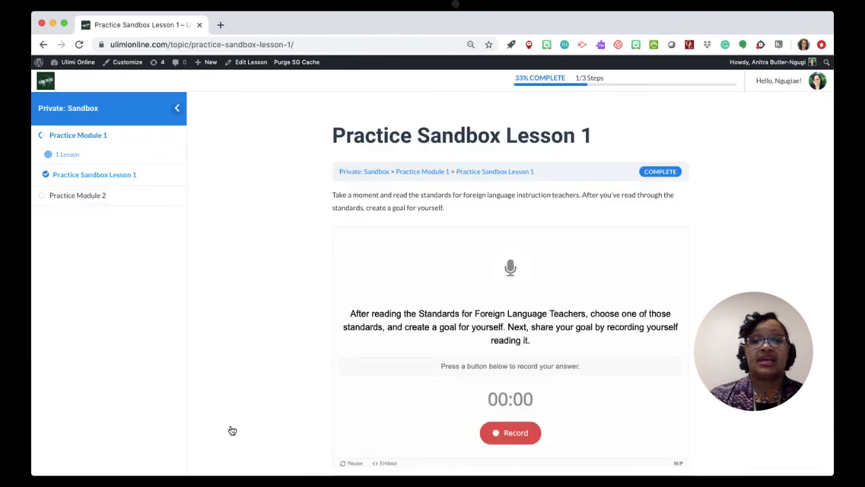
pyautogui.scroll(-1, 378, 356)
pyautogui.scroll(1, 378, 356)
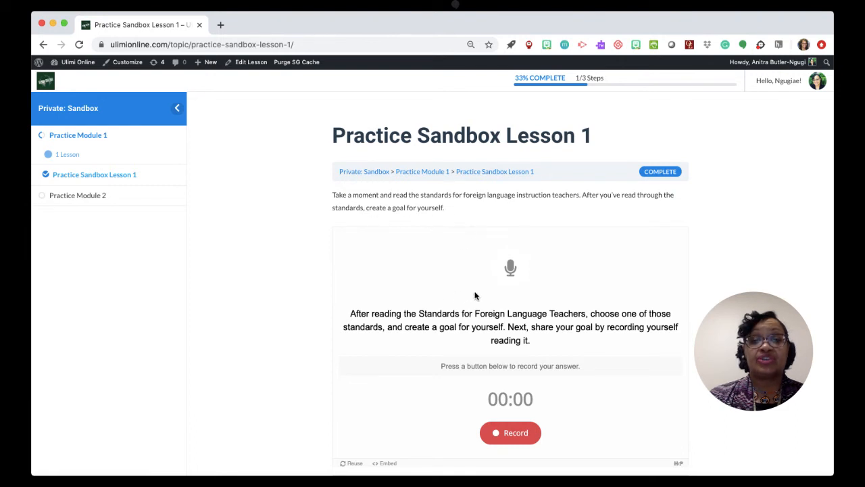
pyautogui.scroll(-2, 475, 295)
pyautogui.scroll(2, 474, 296)
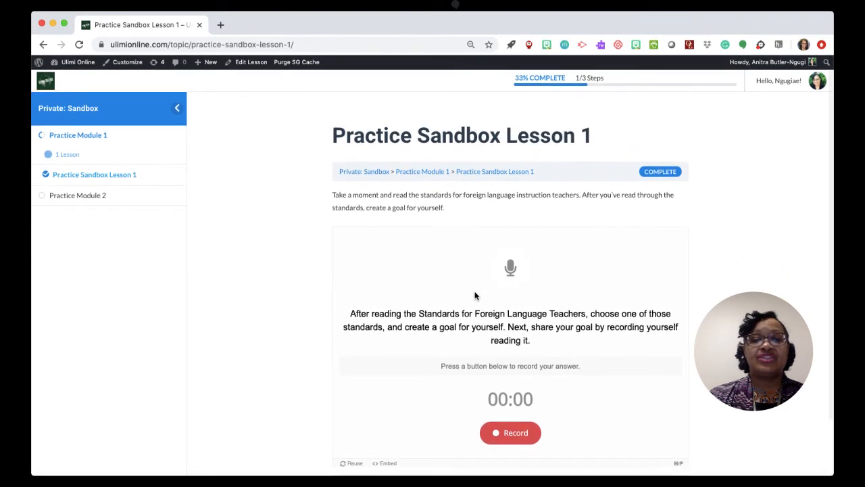
pyautogui.scroll(-2, 474, 295)
pyautogui.scroll(2, 474, 295)
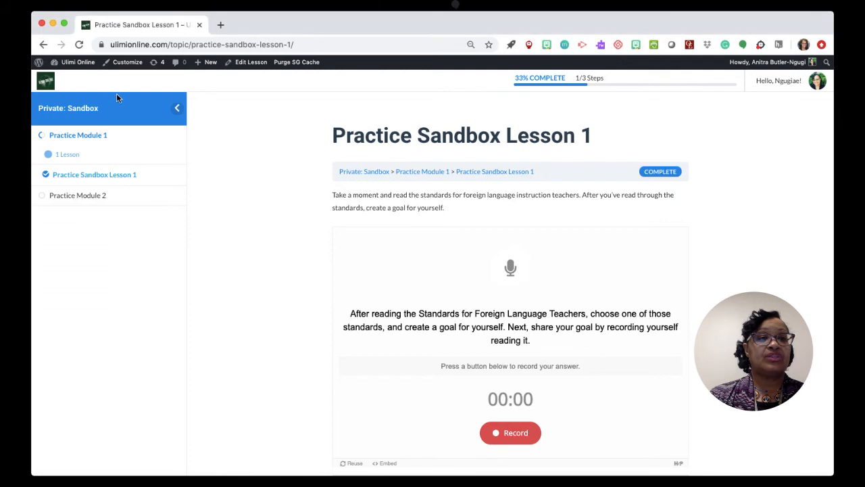
pyautogui.click(43, 46)
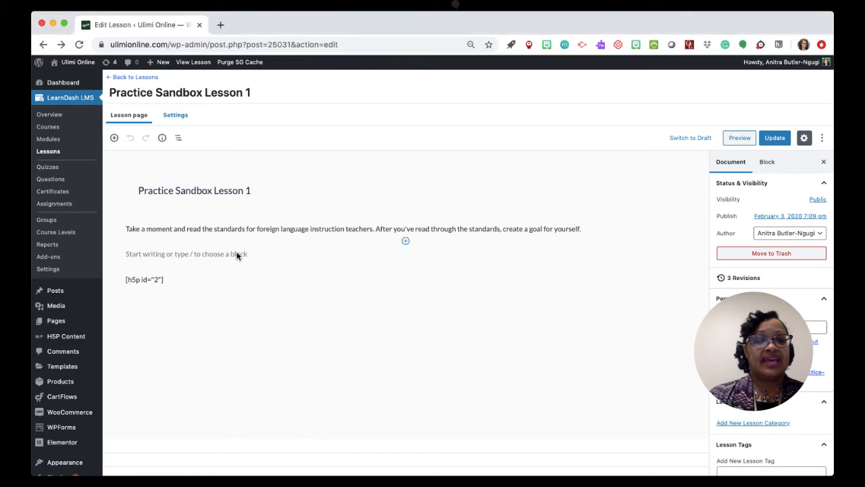
# Insert a Separator block from the layout elements directly below the instruction paragraph.
pyautogui.click(406, 243)
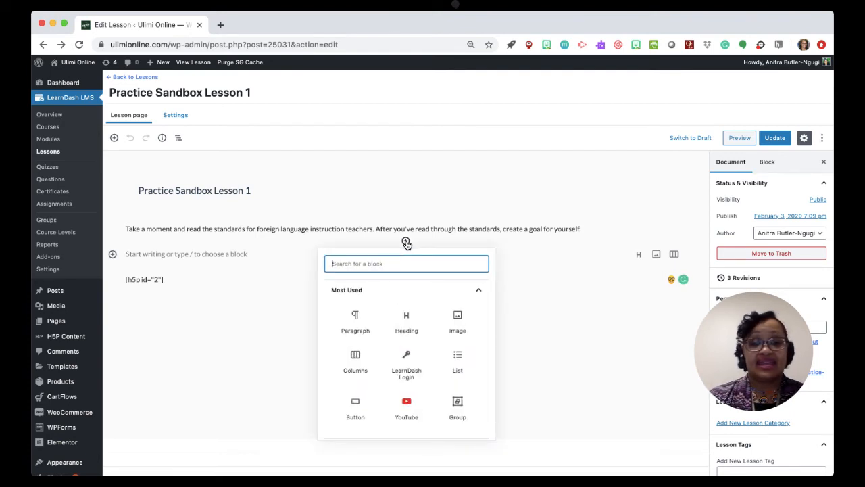
pyautogui.scroll(-3, 411, 340)
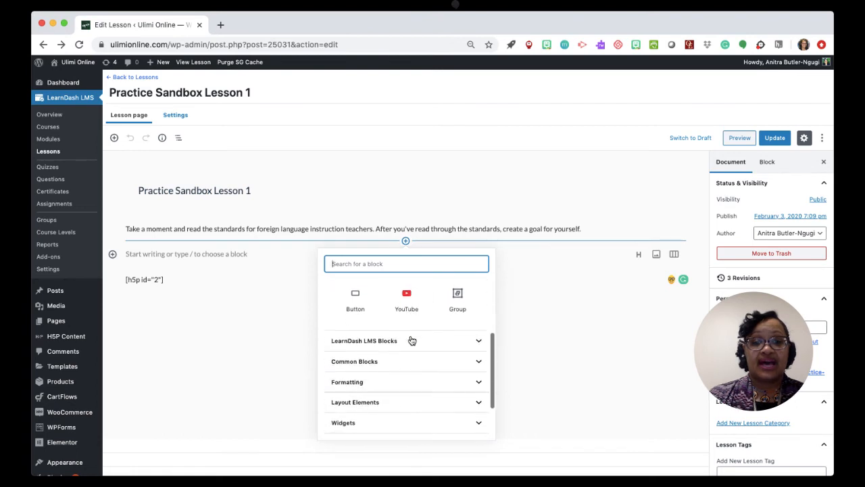
pyautogui.scroll(-1, 411, 340)
pyautogui.click(414, 354)
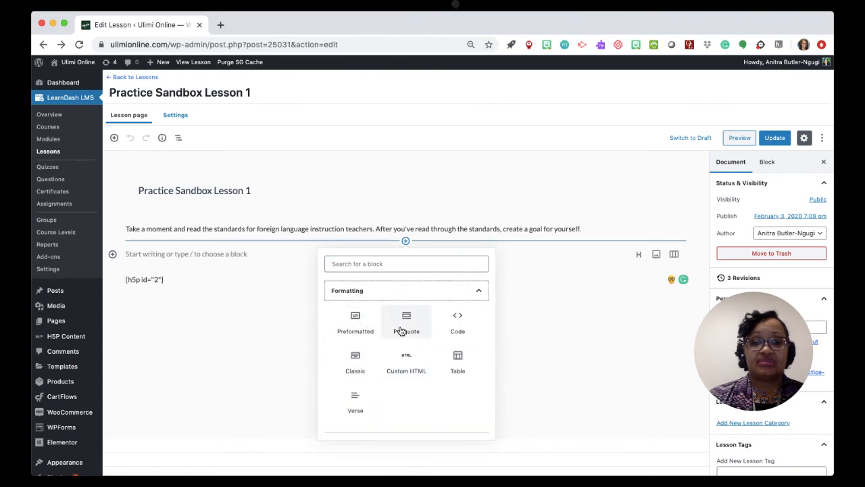
pyautogui.scroll(1, 408, 355)
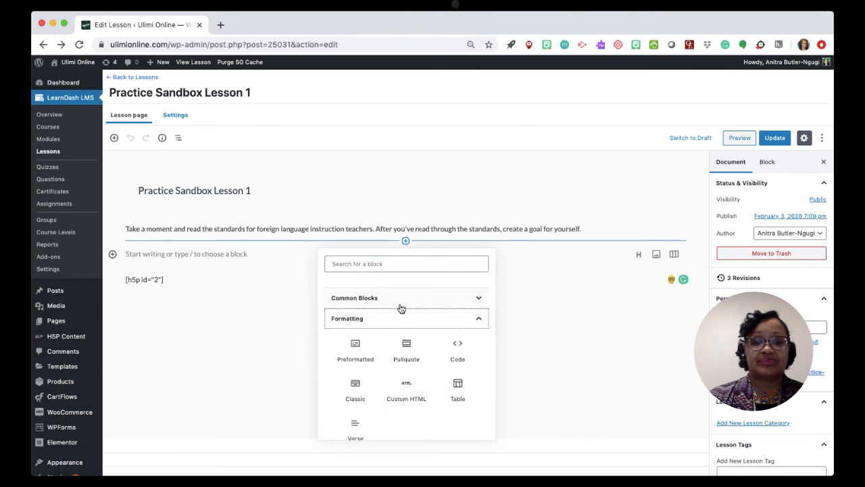
pyautogui.click(400, 302)
pyautogui.scroll(-10, 412, 358)
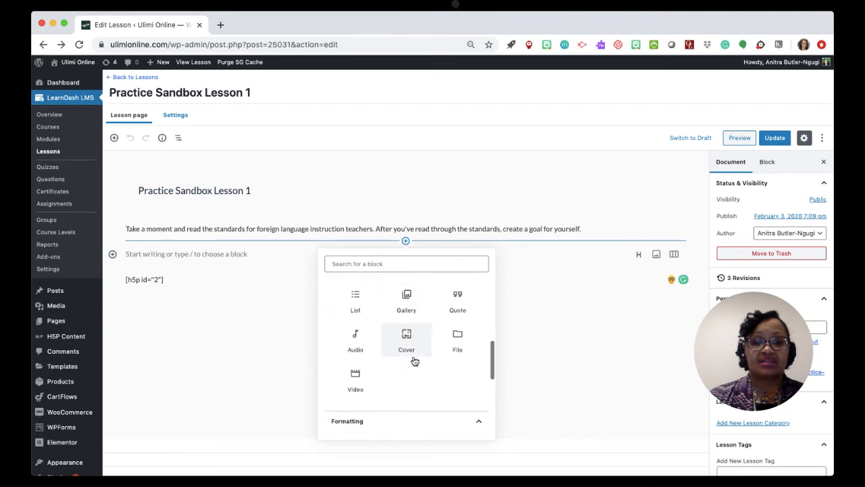
pyautogui.scroll(-1, 413, 360)
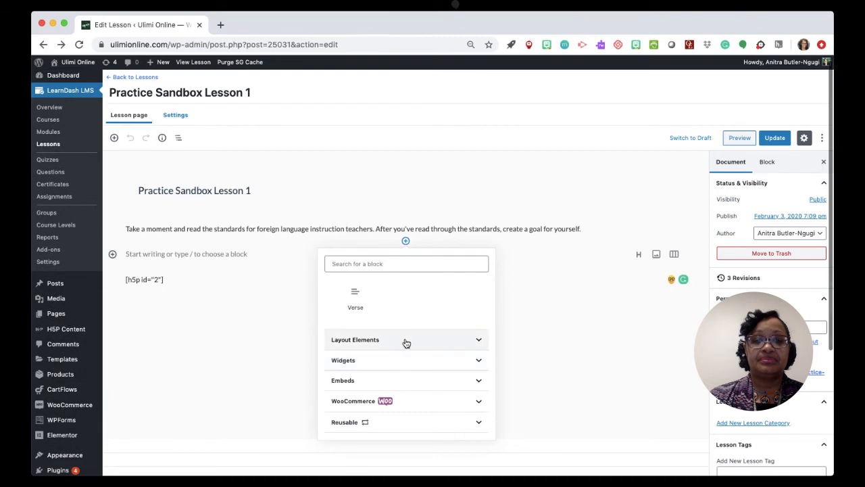
pyautogui.click(406, 340)
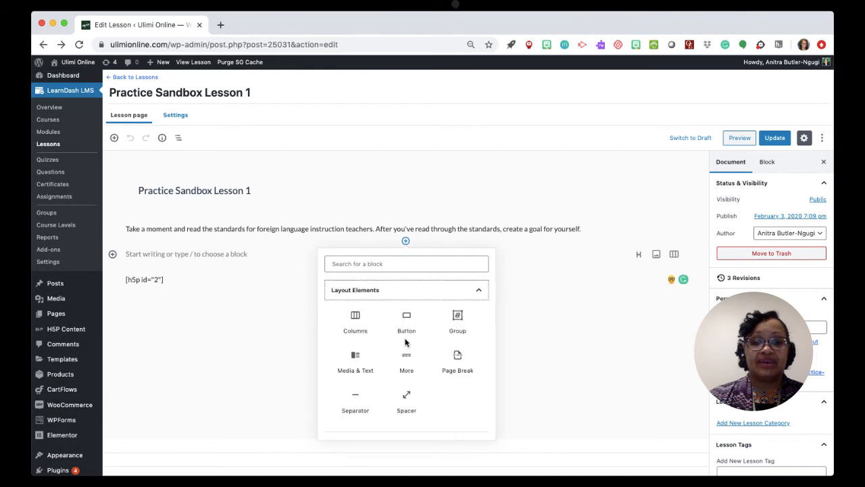
pyautogui.click(357, 400)
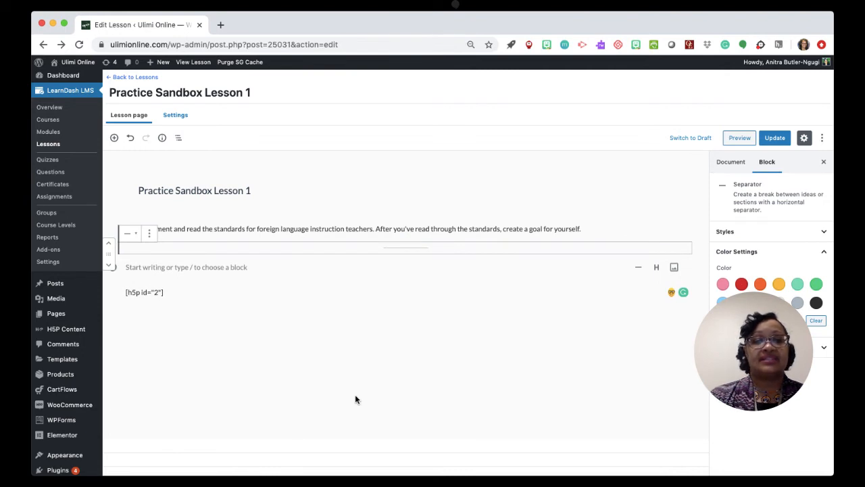
# Add an empty paragraph block between the instruction text and the separator, and update the lesson.
pyautogui.click(593, 229)
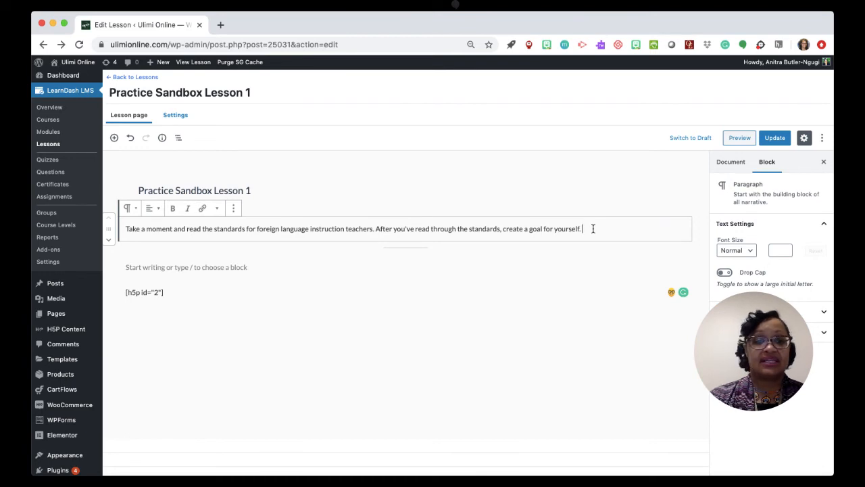
pyautogui.press('Return')
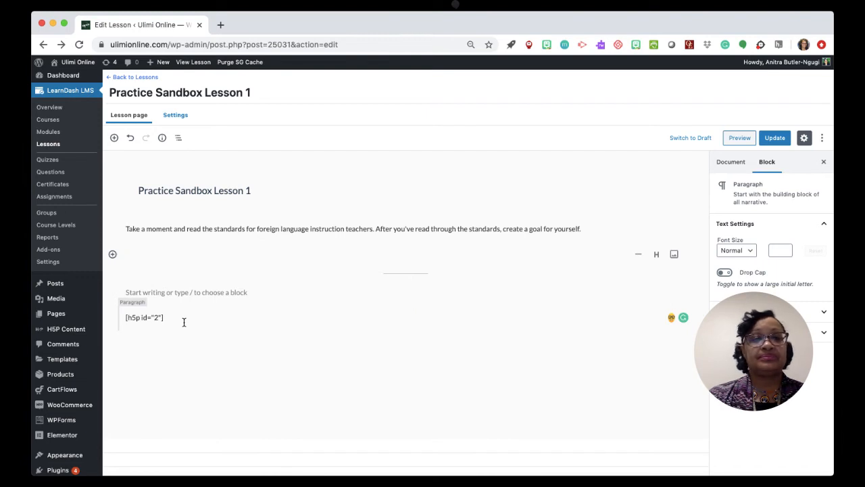
pyautogui.click(769, 139)
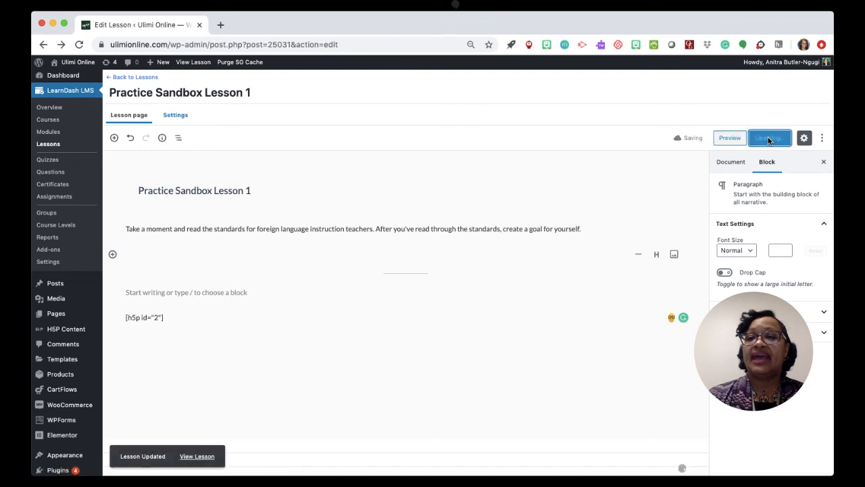
# Preview the lesson to check the separator and the audio recorder below the instructions.
pyautogui.click(728, 138)
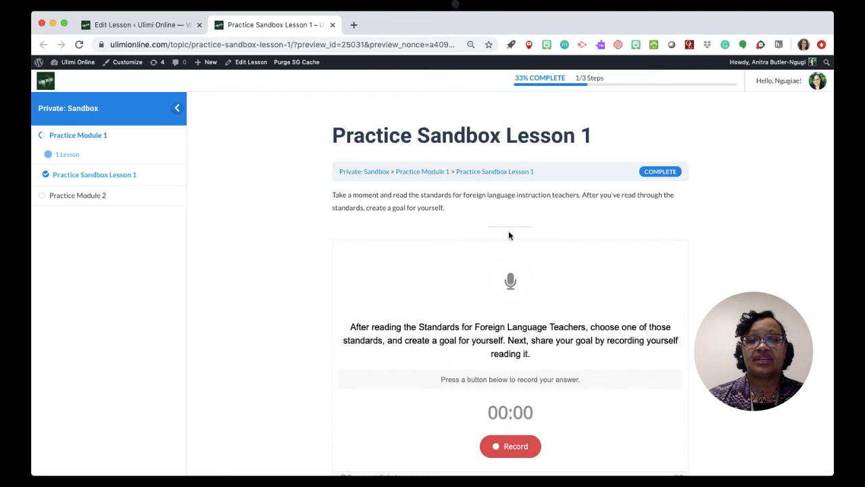
pyautogui.scroll(-2, 511, 264)
pyautogui.scroll(2, 510, 264)
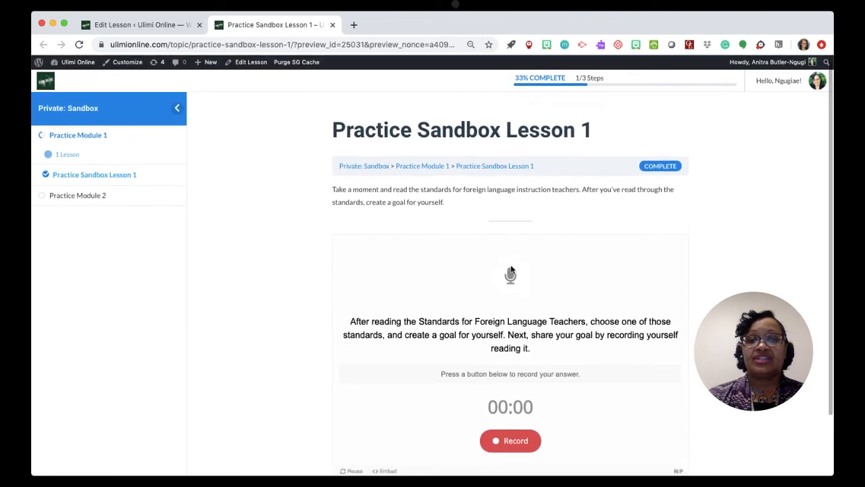
pyautogui.scroll(-2, 510, 269)
pyautogui.scroll(2, 510, 269)
pyautogui.scroll(-2, 510, 269)
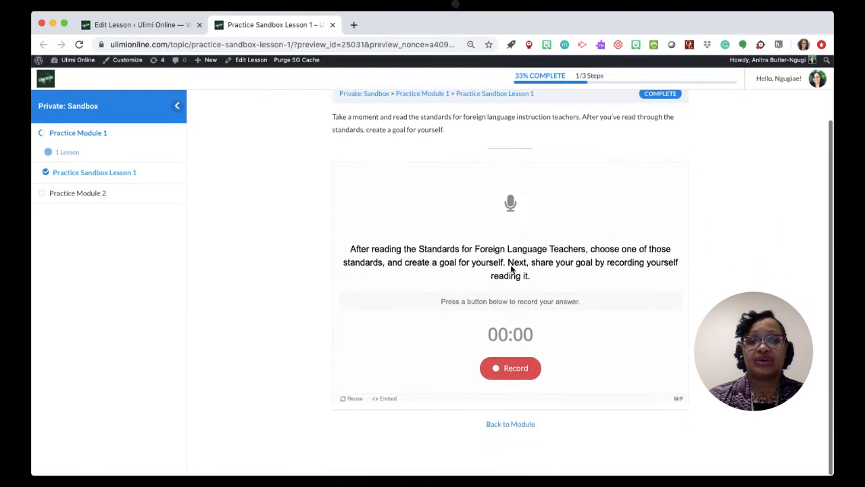
# Check the instructions, separator and audio recorder in the lesson preview, and return to the lesson editor.
pyautogui.scroll(2, 511, 268)
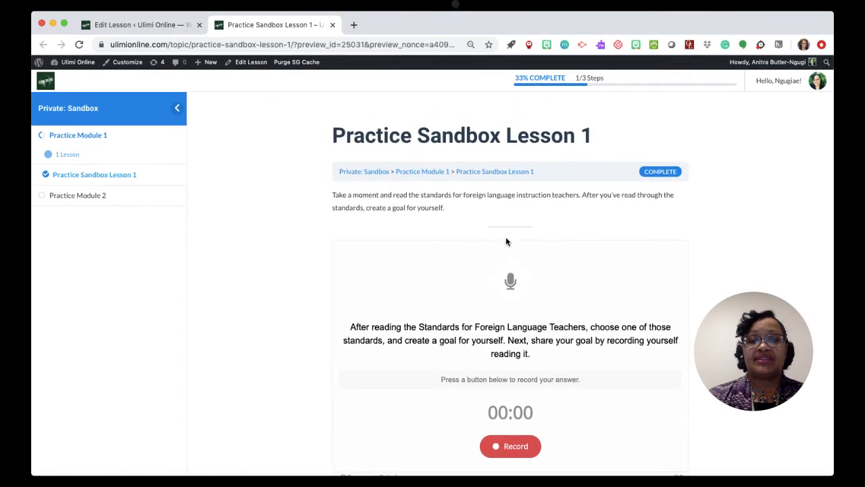
pyautogui.scroll(-2, 489, 257)
pyautogui.scroll(1, 488, 260)
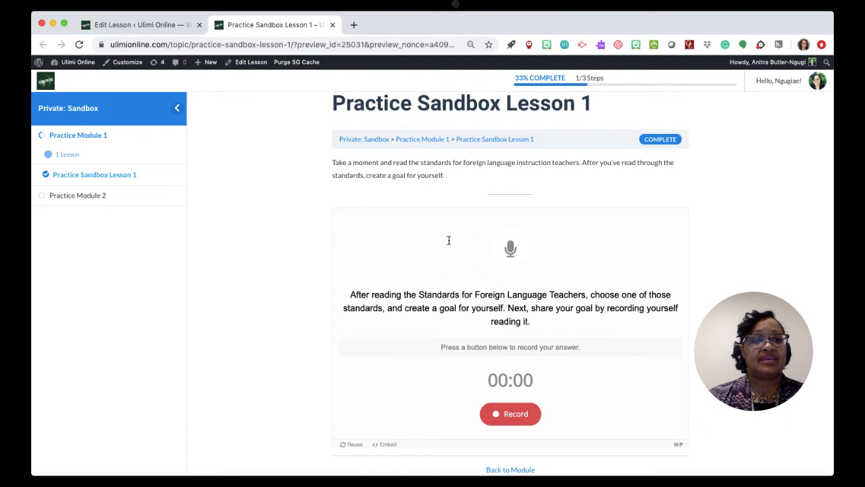
pyautogui.scroll(-2, 467, 295)
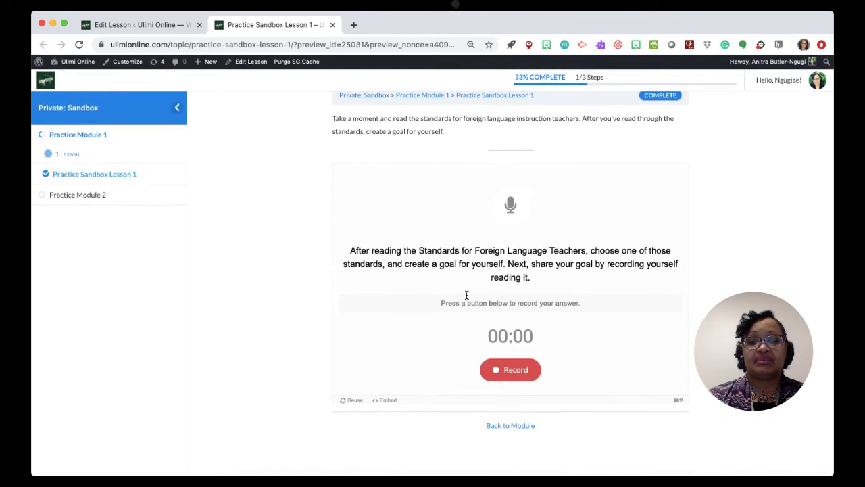
pyautogui.scroll(3, 466, 295)
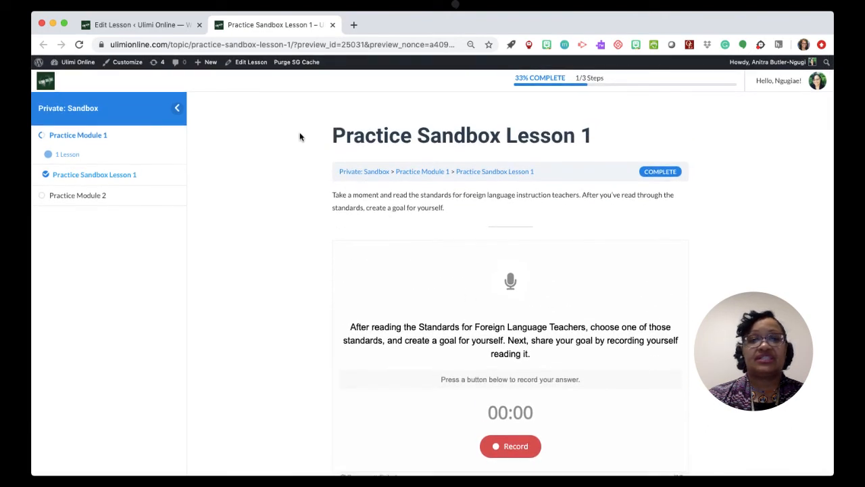
pyautogui.click(332, 24)
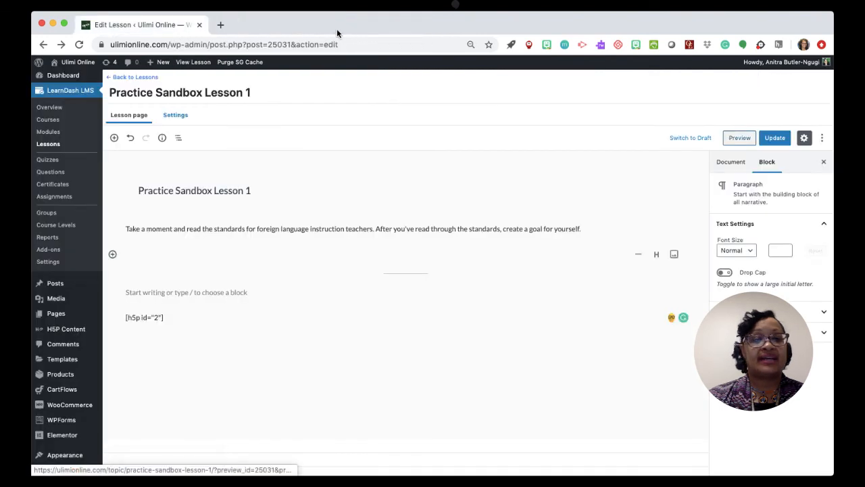
# Insert a Page Break block from the layout elements between the instruction paragraph and the separator, and update the lesson.
pyautogui.click(113, 255)
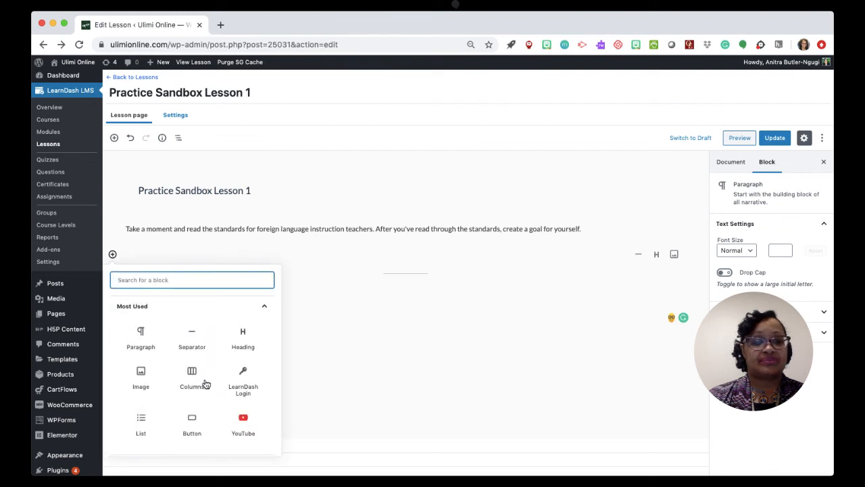
pyautogui.scroll(-5, 207, 384)
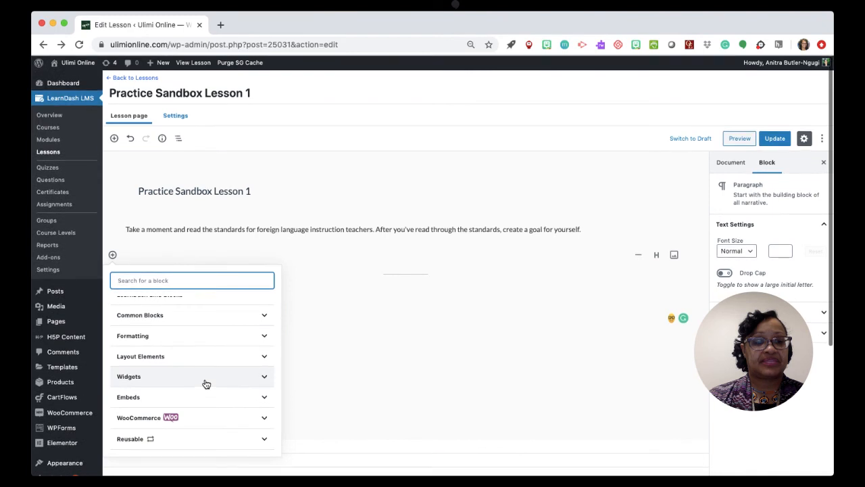
pyautogui.click(169, 336)
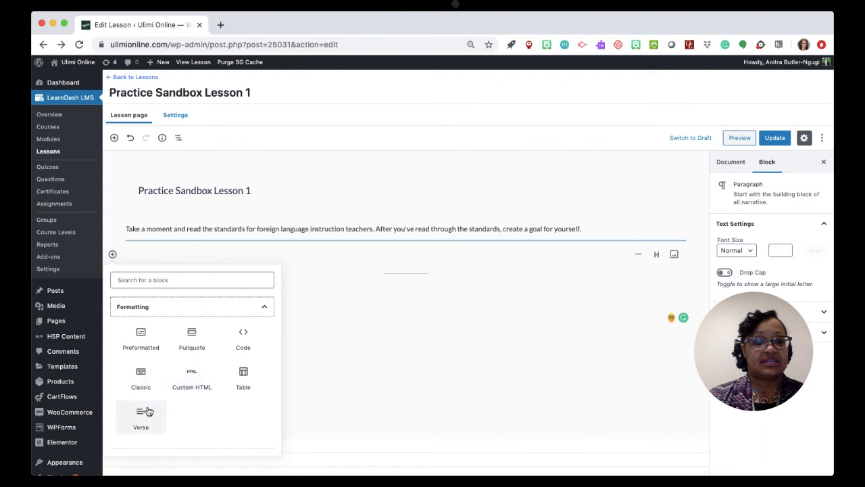
pyautogui.scroll(-3, 145, 410)
pyautogui.click(155, 358)
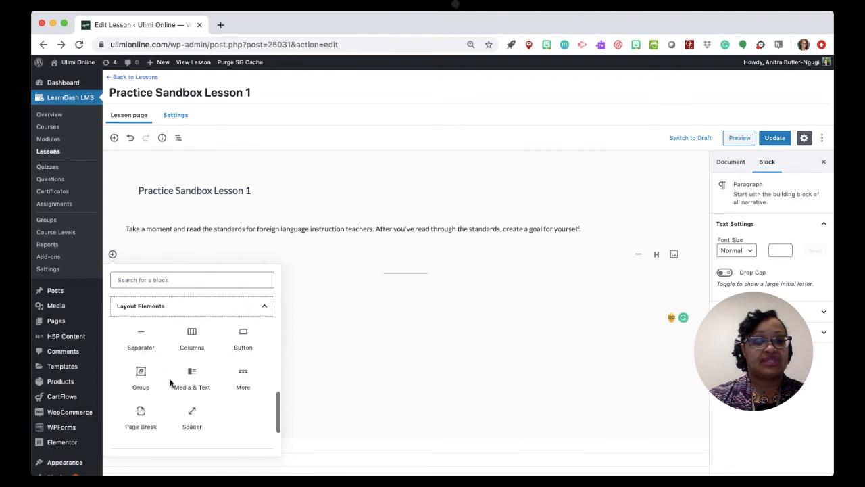
pyautogui.click(141, 413)
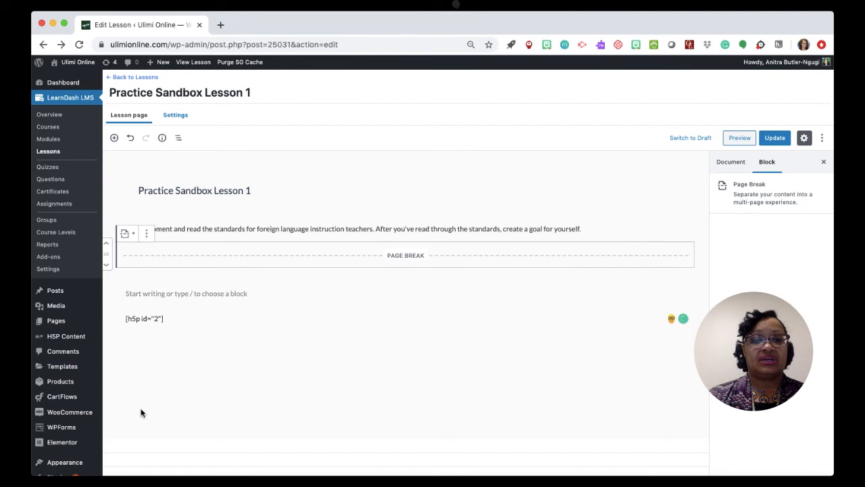
pyautogui.click(777, 138)
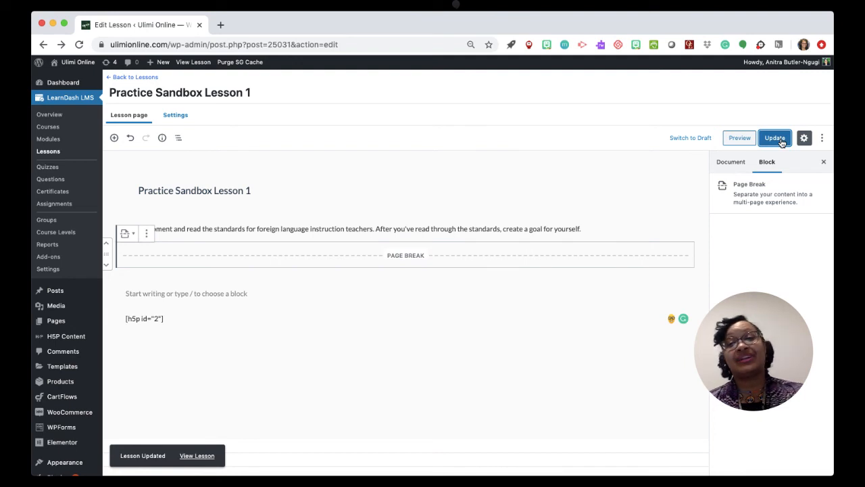
# Preview the lesson with the page break, mark Practice Module 1 complete, and revisit Practice Sandbox Lesson 1 before returning to the editor.
pyautogui.click(739, 139)
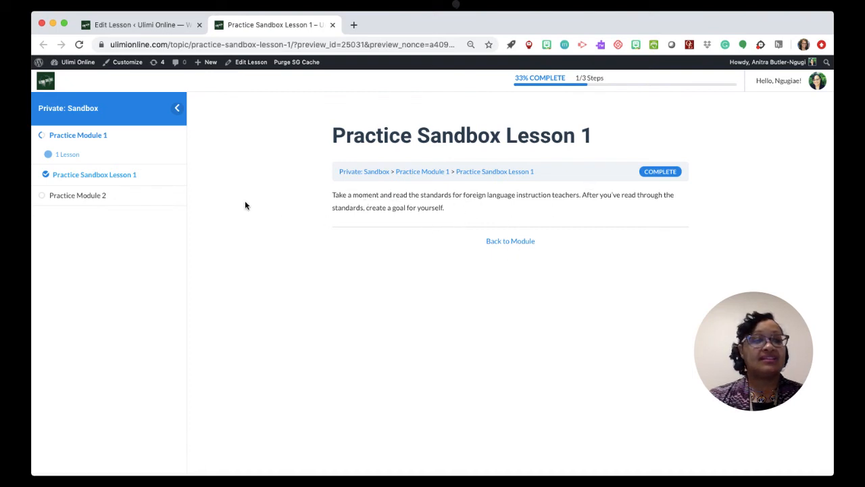
pyautogui.click(507, 244)
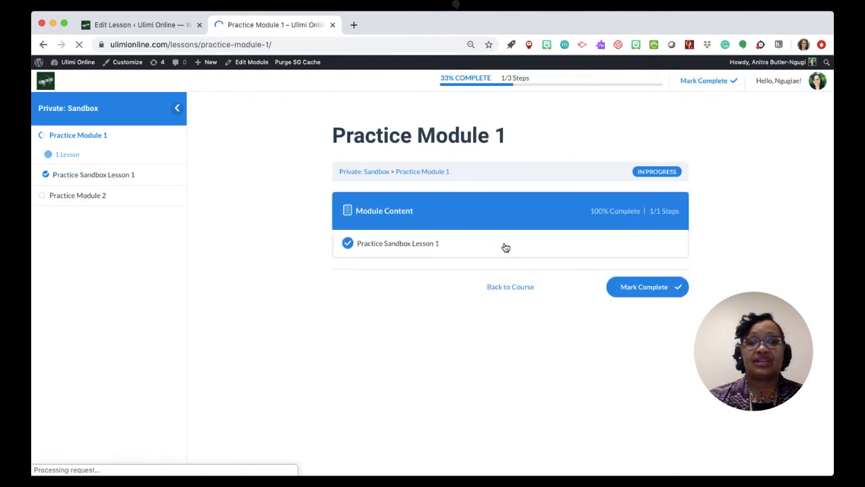
pyautogui.click(647, 293)
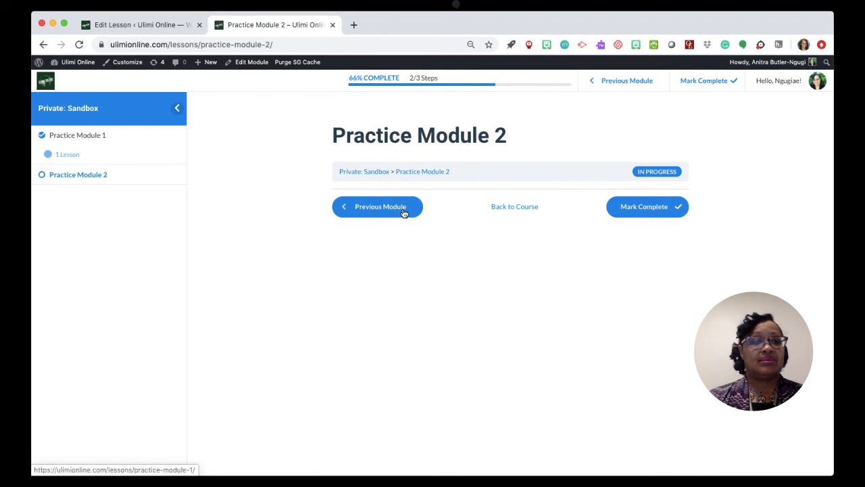
pyautogui.click(69, 155)
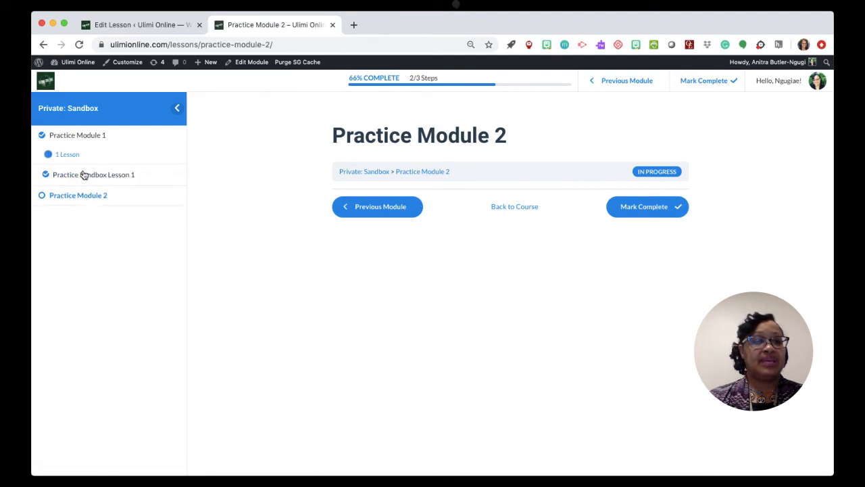
pyautogui.click(83, 177)
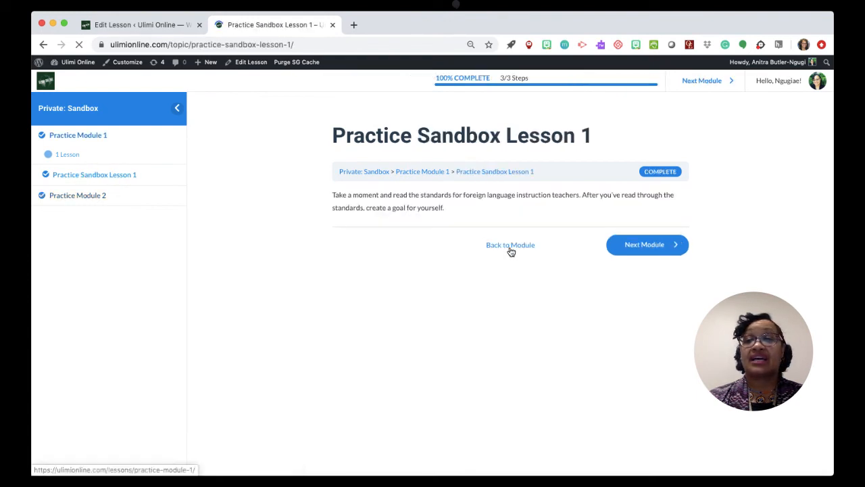
pyautogui.click(332, 25)
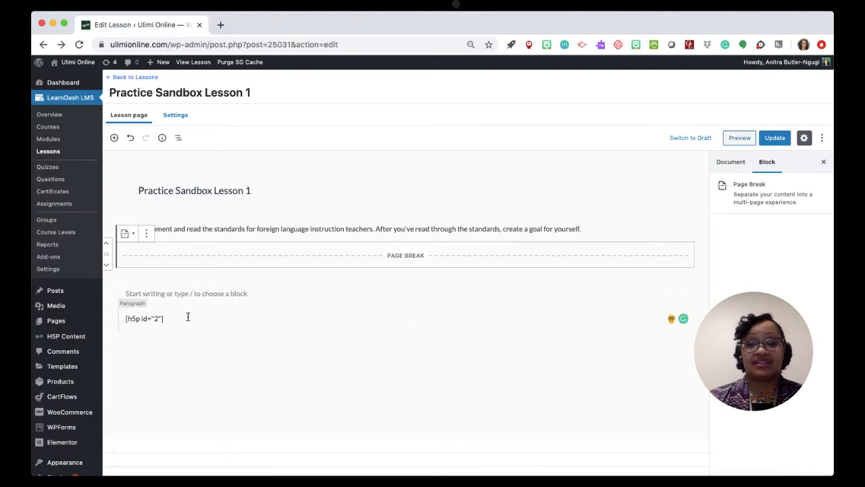
# Remove the Page Break and Separator blocks below the instruction paragraph, and update the lesson.
pyautogui.click(147, 233)
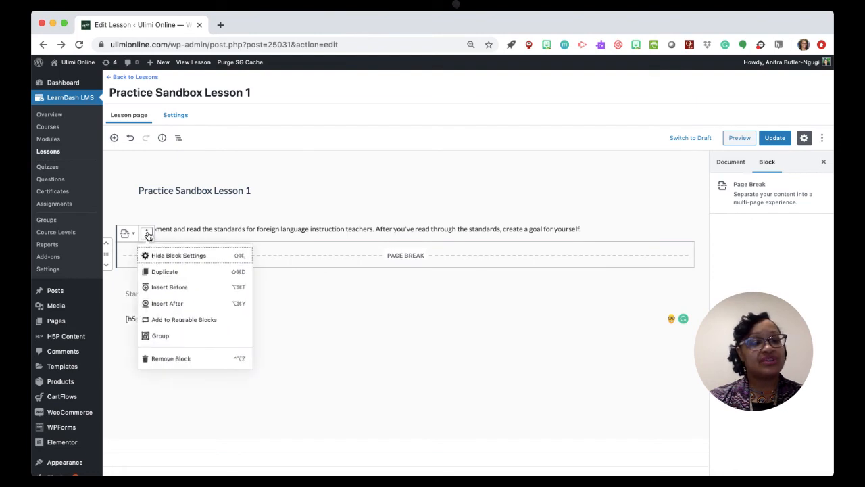
pyautogui.click(163, 359)
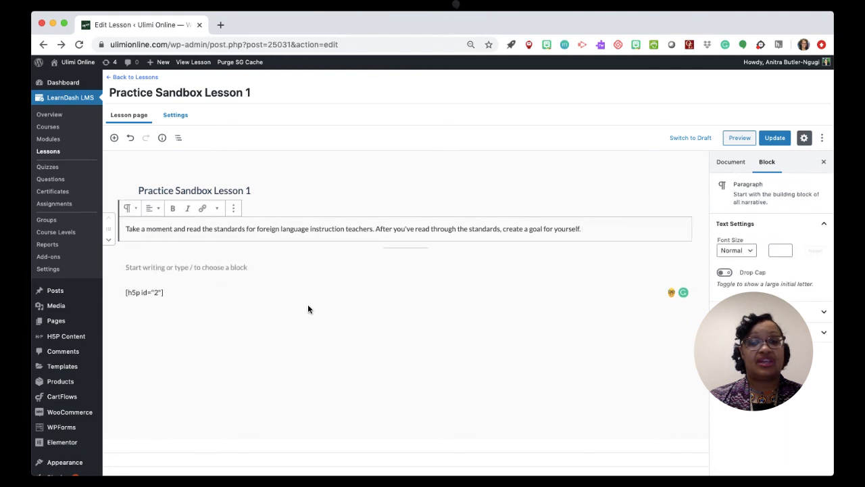
pyautogui.click(408, 250)
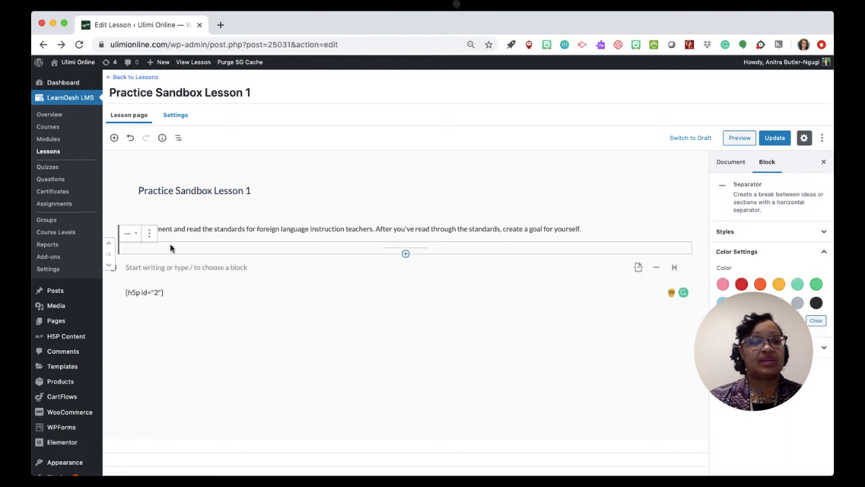
pyautogui.click(149, 232)
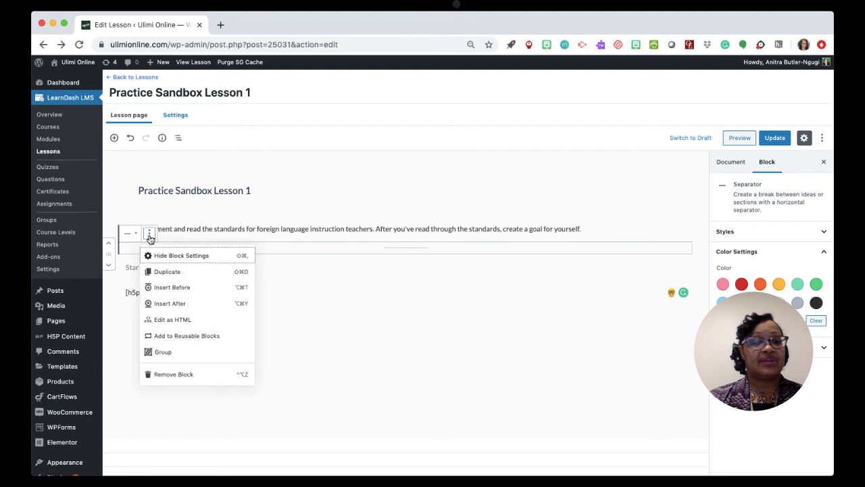
pyautogui.click(186, 376)
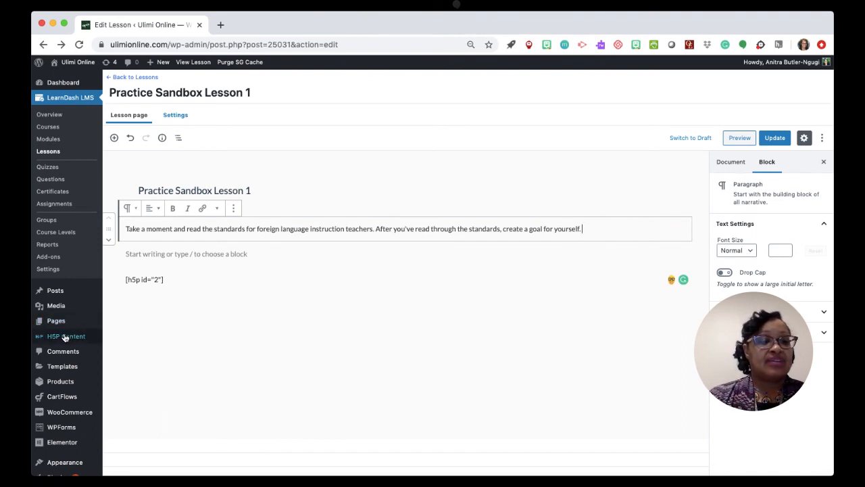
pyautogui.moveTo(65, 338)
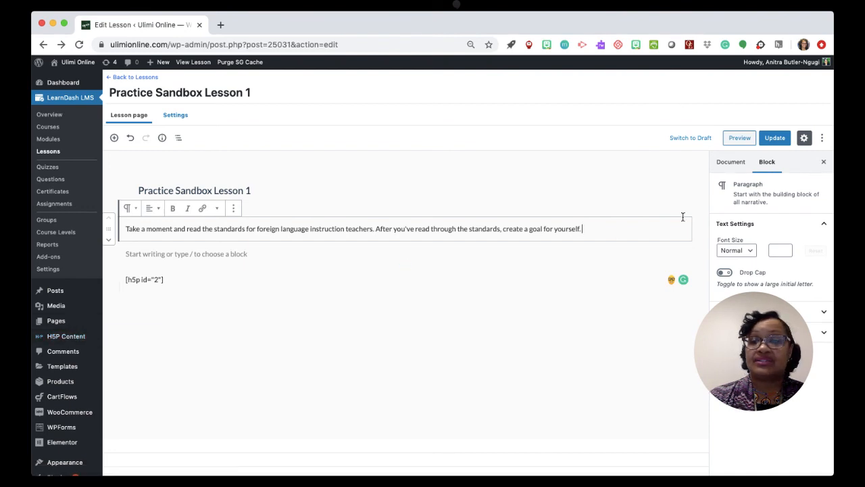
pyautogui.click(775, 139)
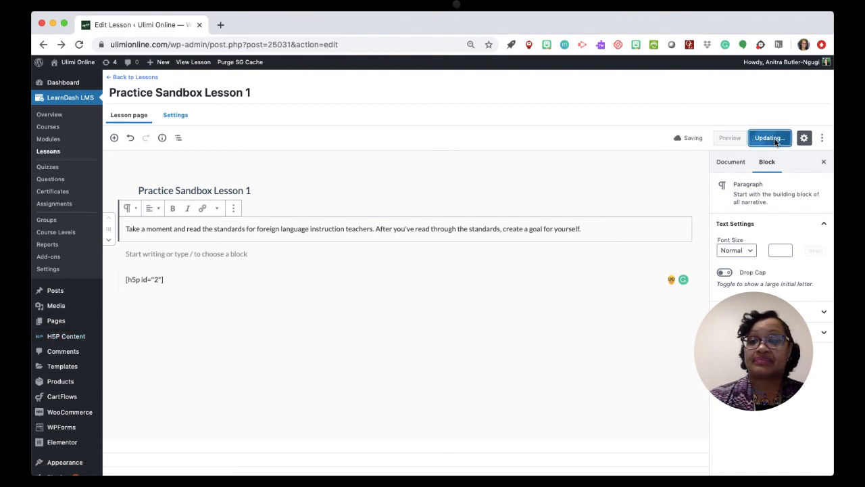
# Start a new H5P content item from the H5P content list and browse the content types for Course Presentation.
pyautogui.click(68, 336)
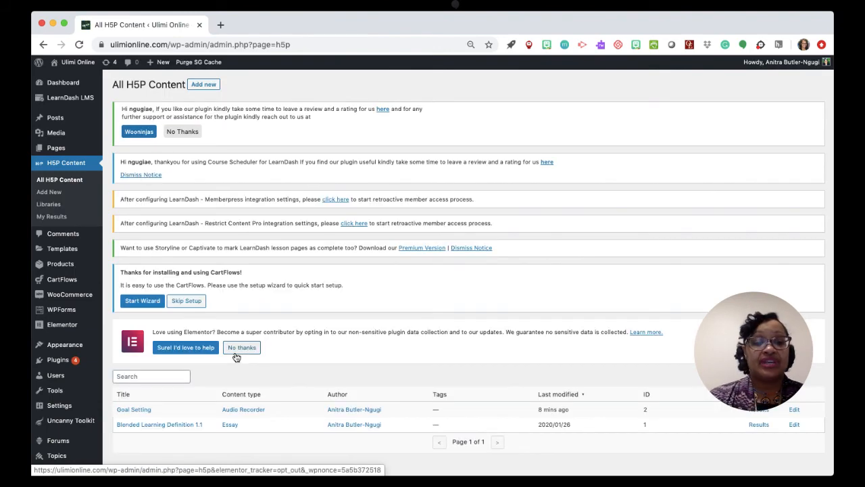
pyautogui.scroll(-2, 236, 357)
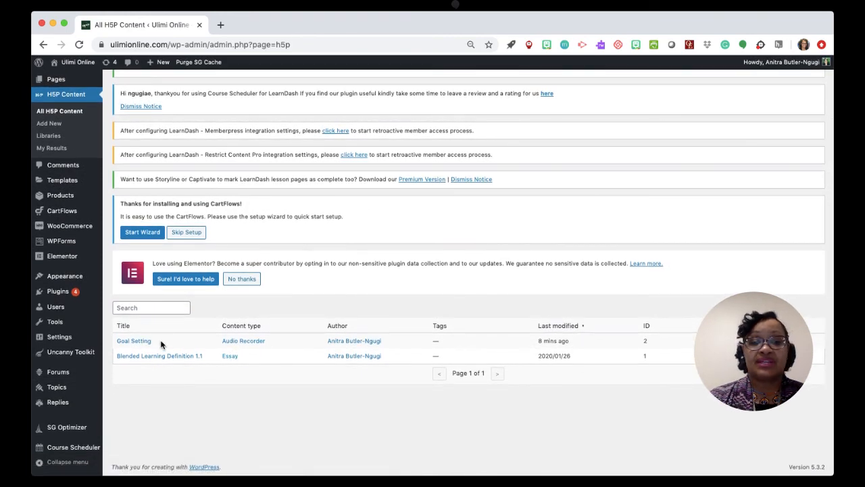
pyautogui.scroll(2, 160, 339)
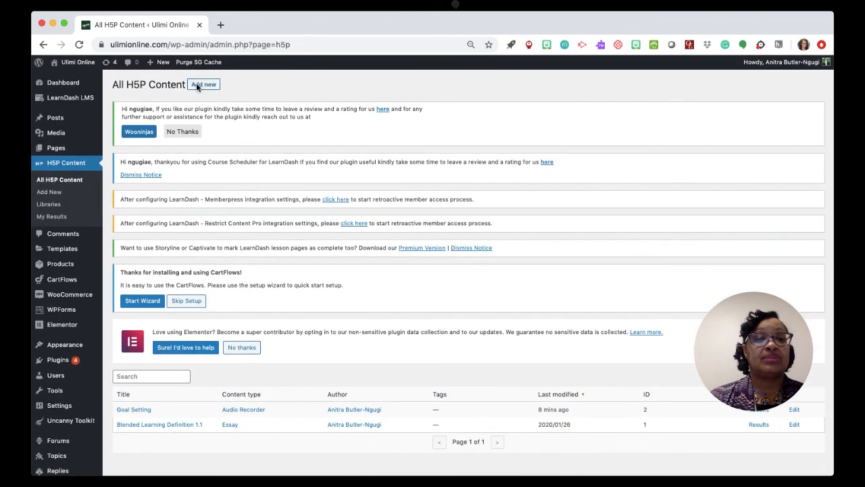
pyautogui.click(201, 86)
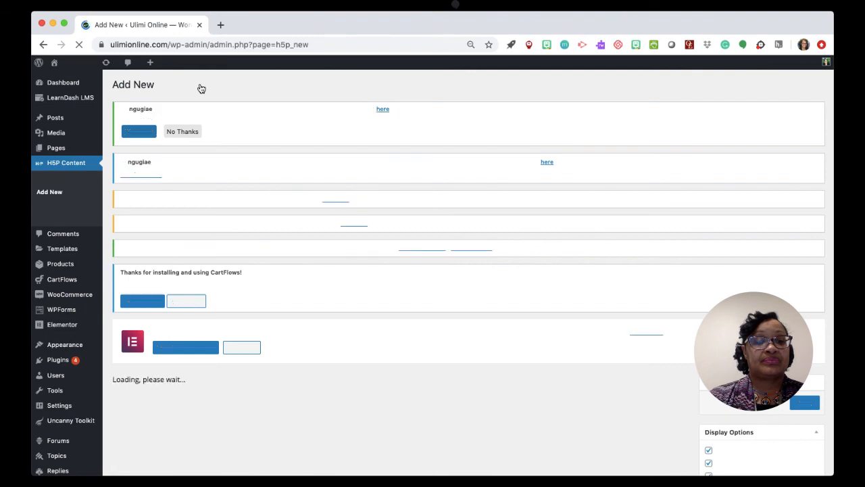
pyautogui.scroll(-7, 273, 272)
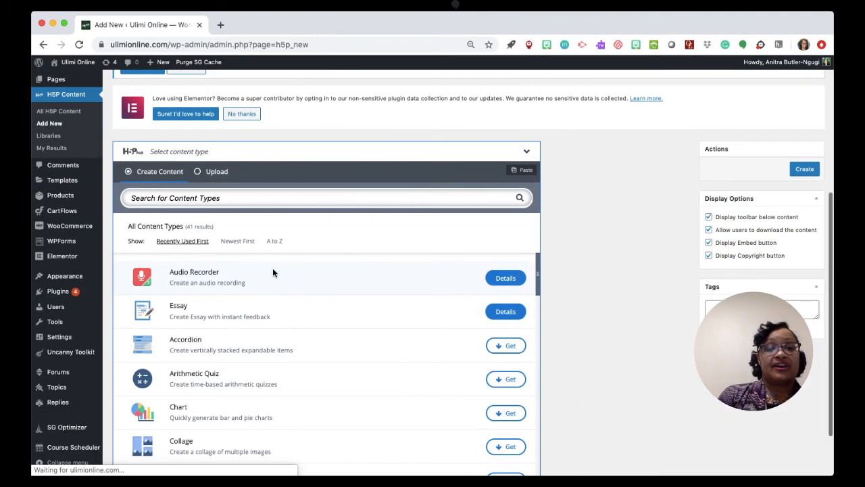
pyautogui.scroll(-1, 274, 273)
pyautogui.scroll(1, 274, 273)
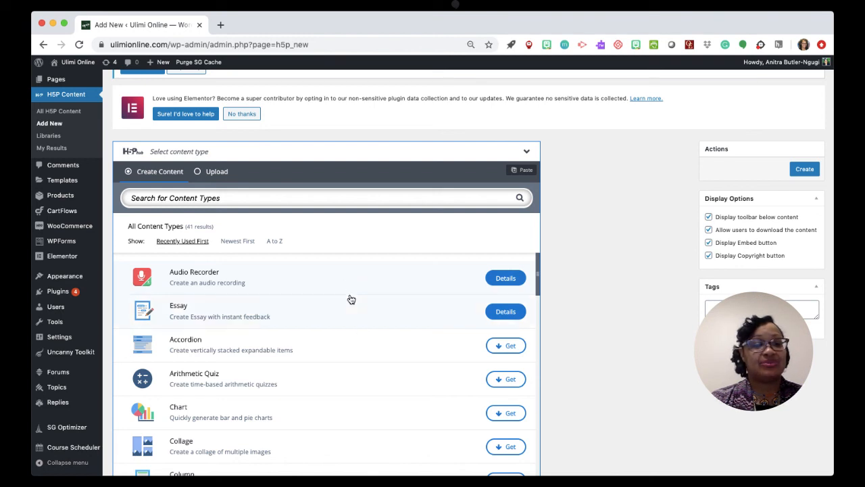
pyautogui.scroll(-5, 351, 299)
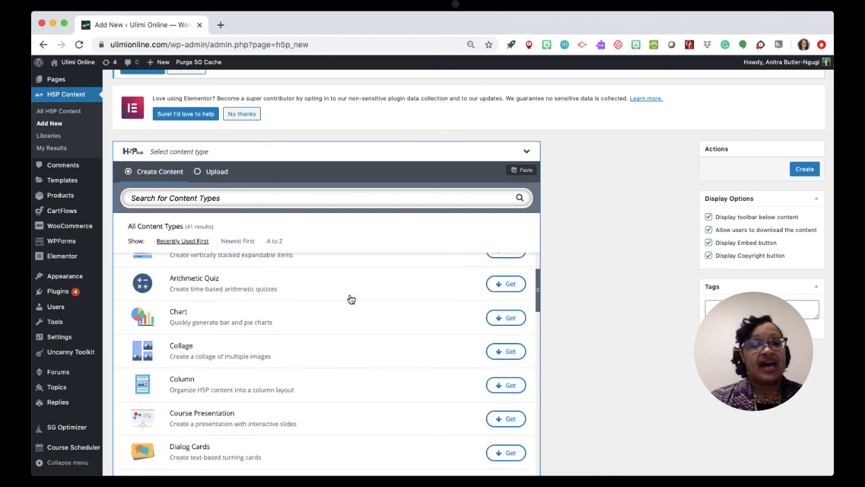
pyautogui.scroll(-3, 351, 299)
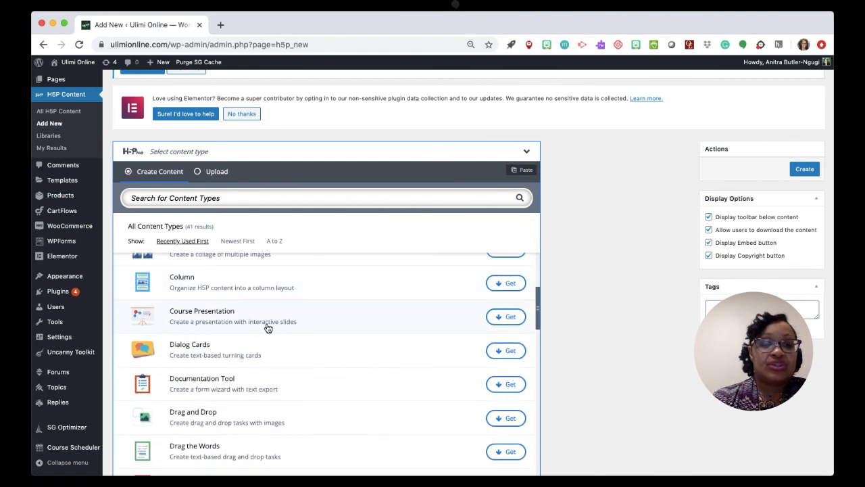
# Review the Course Presentation type's full description and sample screenshots, then install it and use it for the new content.
pyautogui.click(504, 316)
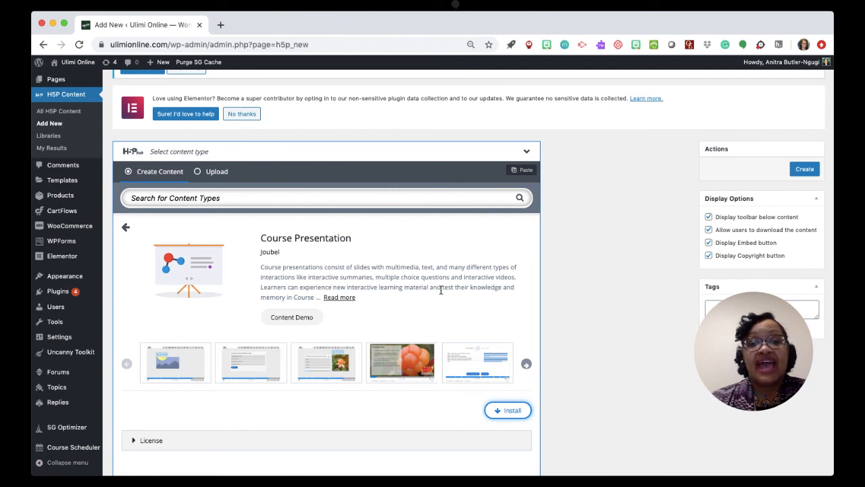
pyautogui.click(346, 298)
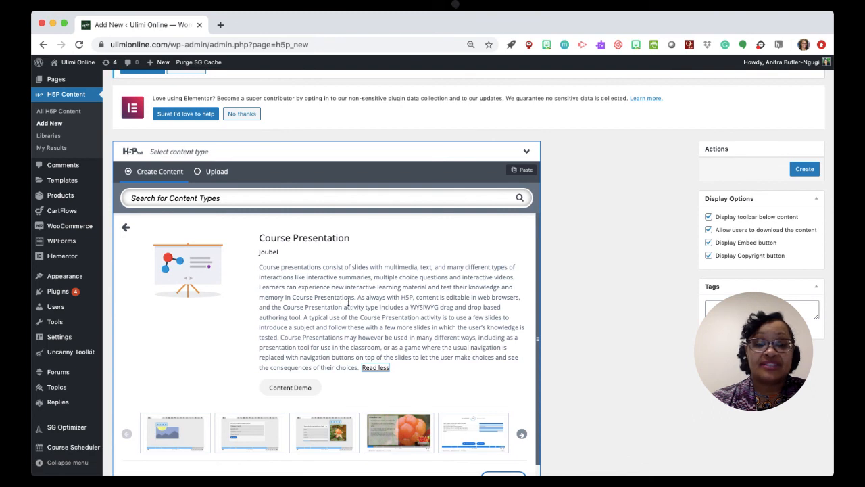
pyautogui.scroll(-1, 349, 302)
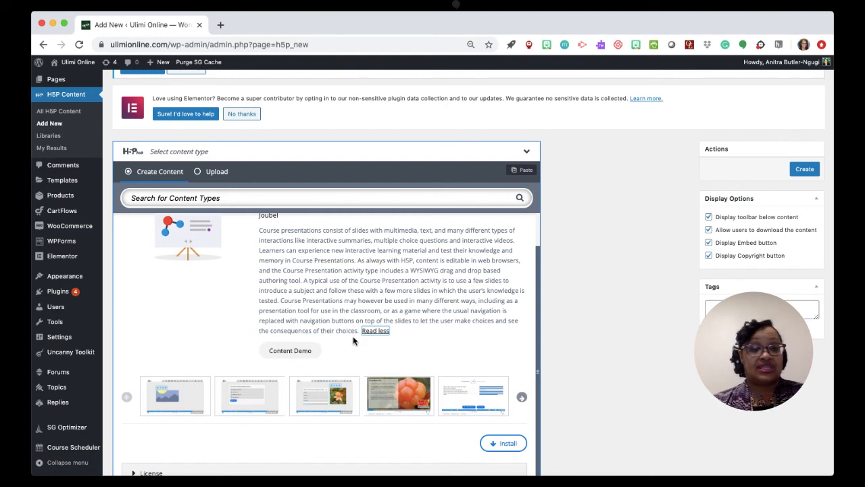
pyautogui.scroll(-2, 353, 336)
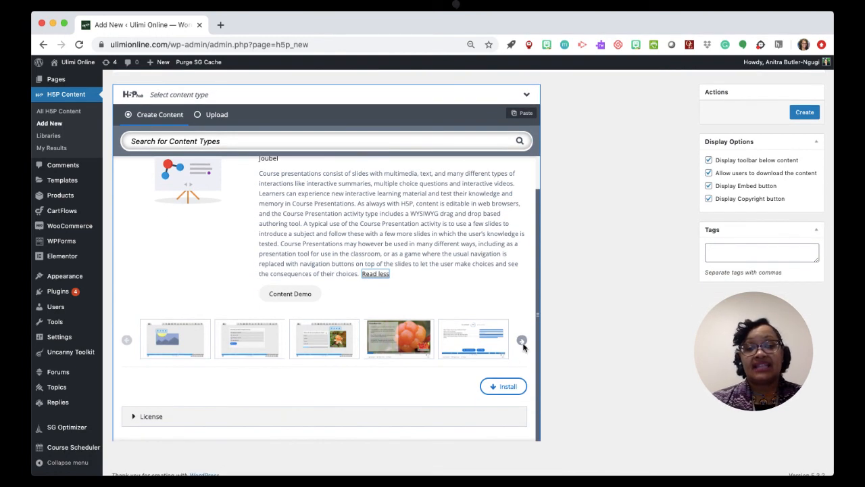
pyautogui.click(522, 341)
pyautogui.click(522, 341)
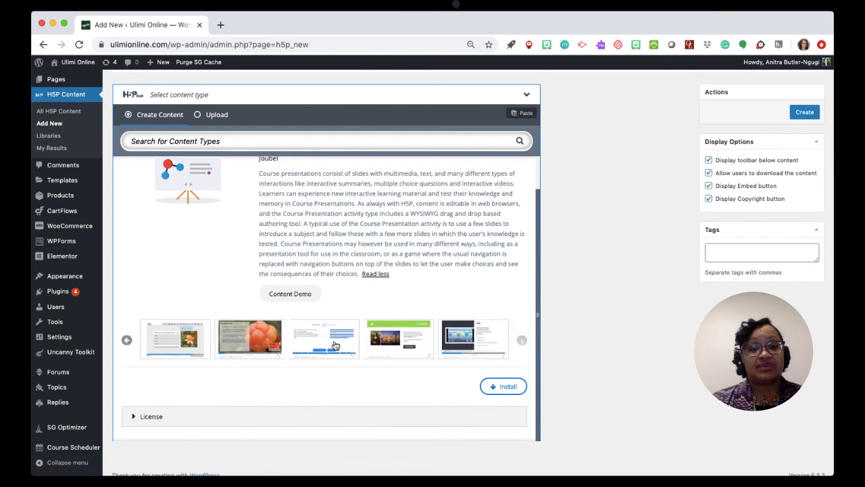
pyautogui.click(127, 342)
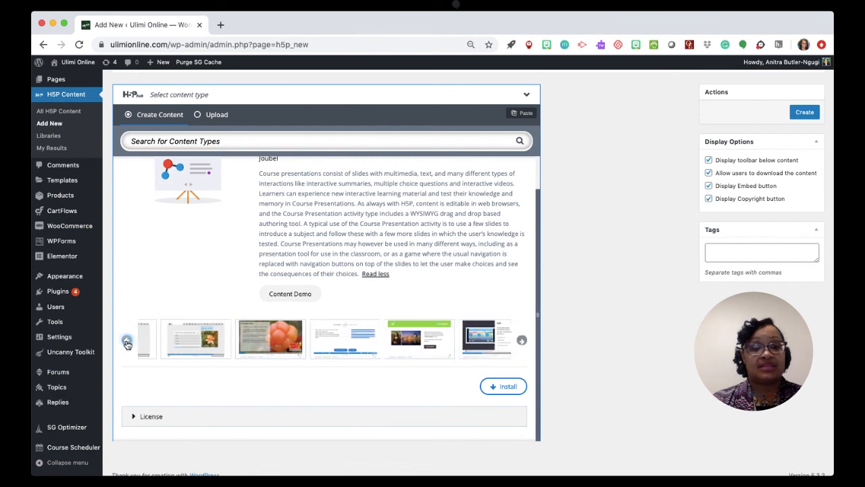
pyautogui.click(501, 387)
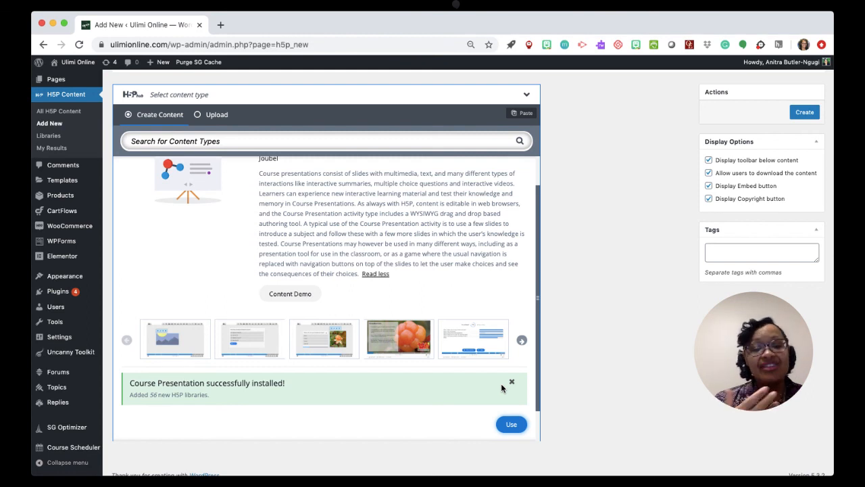
pyautogui.click(511, 423)
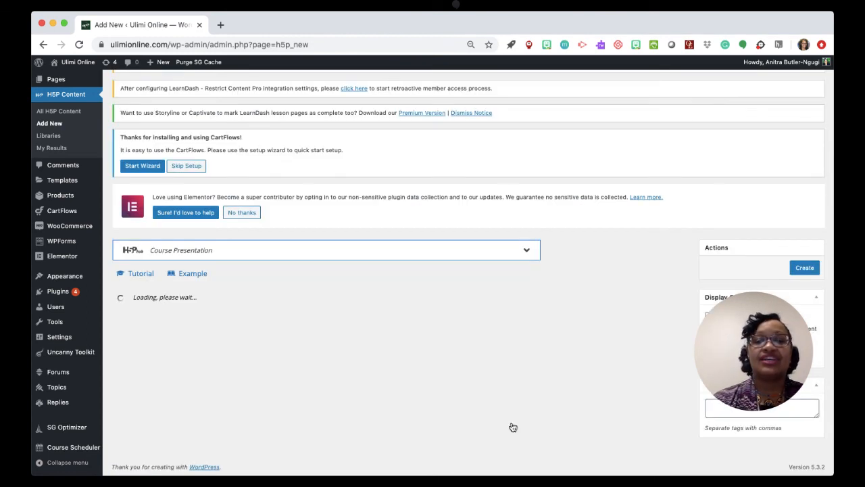